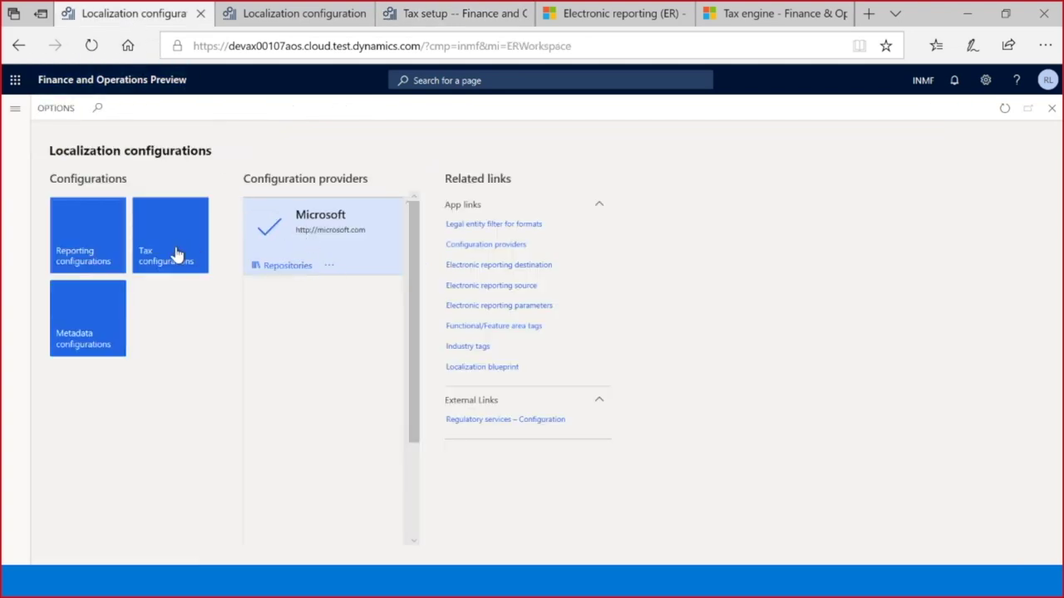
Open the tax configurations and expand Taxable Document and Taxable Document (India) in the configuration tree
left_click(492, 83)
left_click(161, 250)
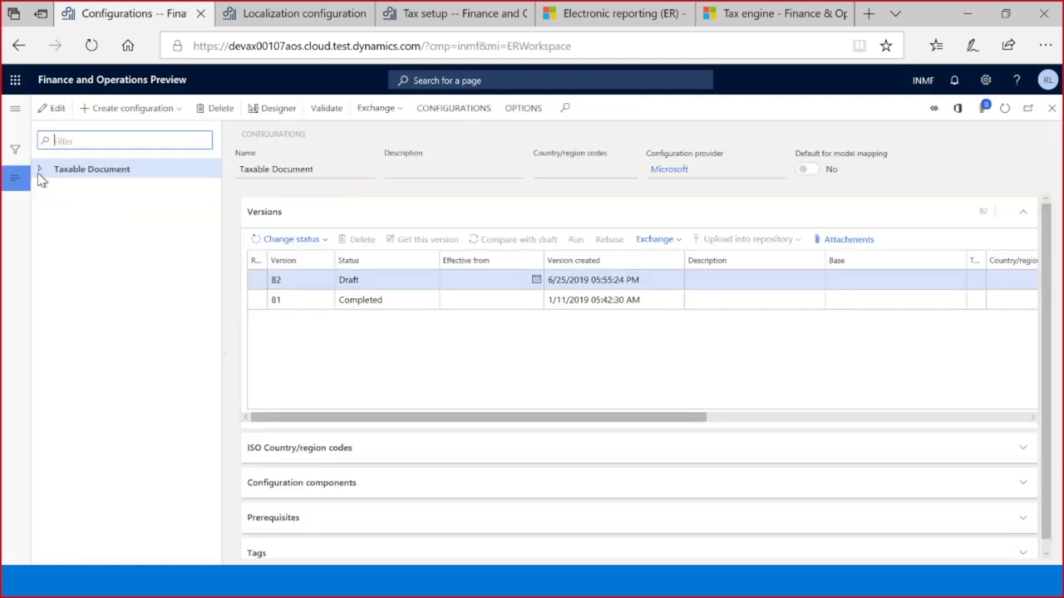
left_click(40, 169)
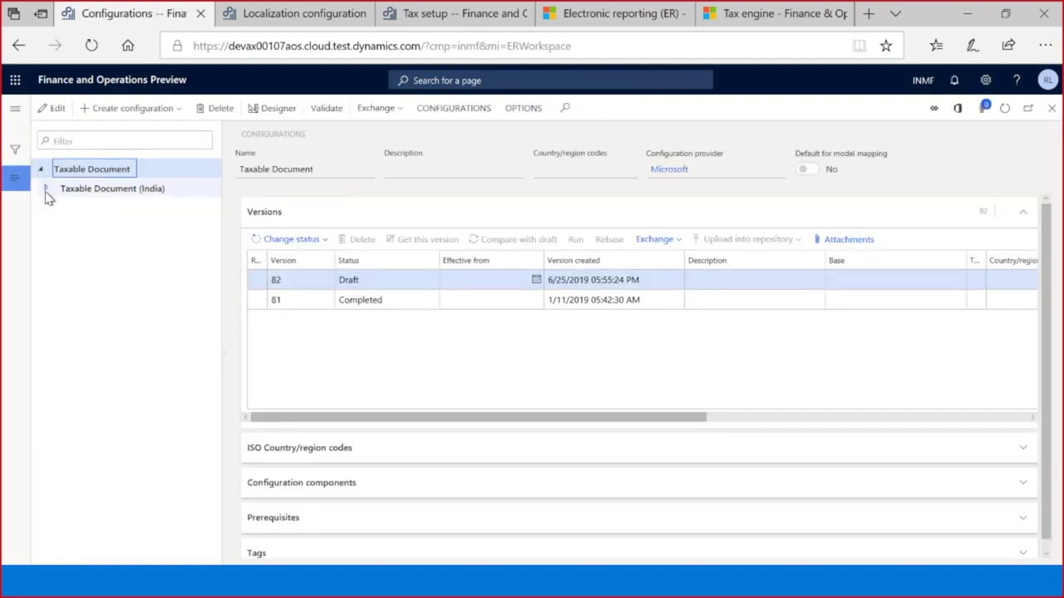
left_click(46, 190)
left_click_drag(56, 170, 133, 170)
left_click_drag(61, 189, 170, 189)
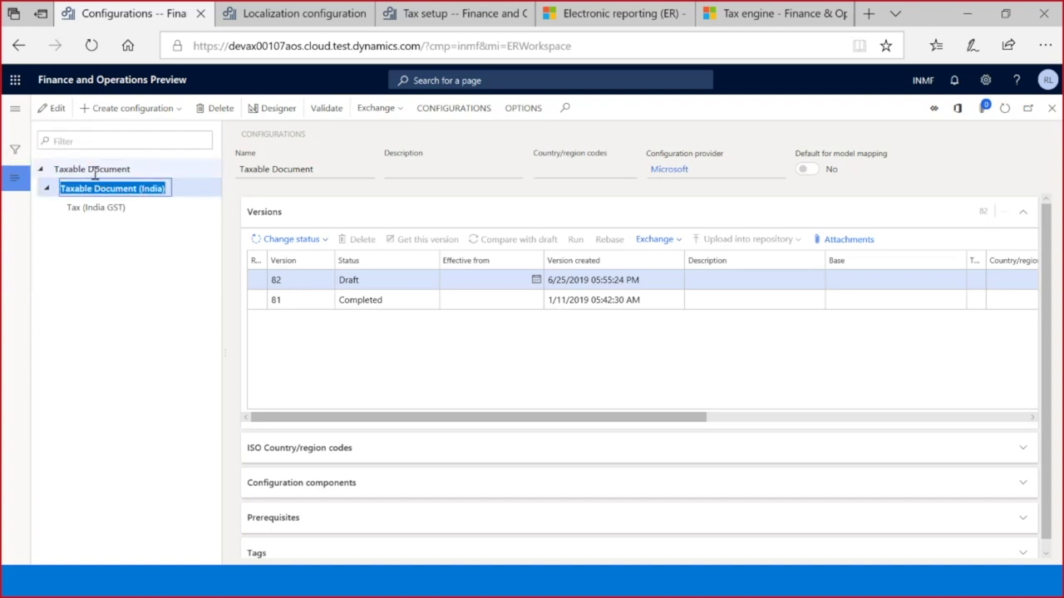
Select the Taxable Document (India) configuration and open its data model in the designer
left_click(57, 171)
left_click_drag(57, 170, 134, 172)
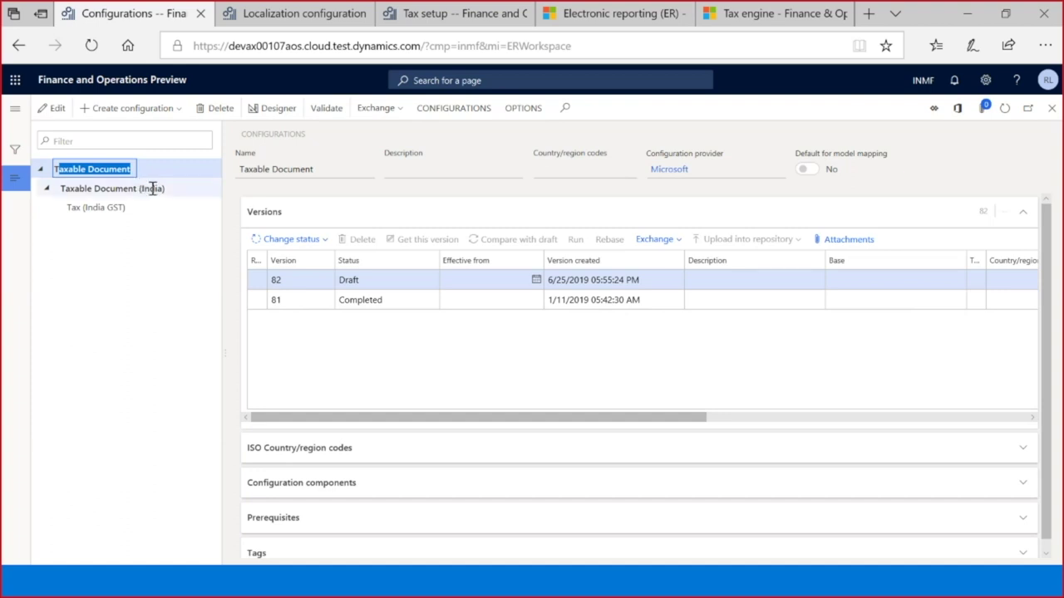
left_click(154, 188)
left_click_drag(169, 193, 61, 191)
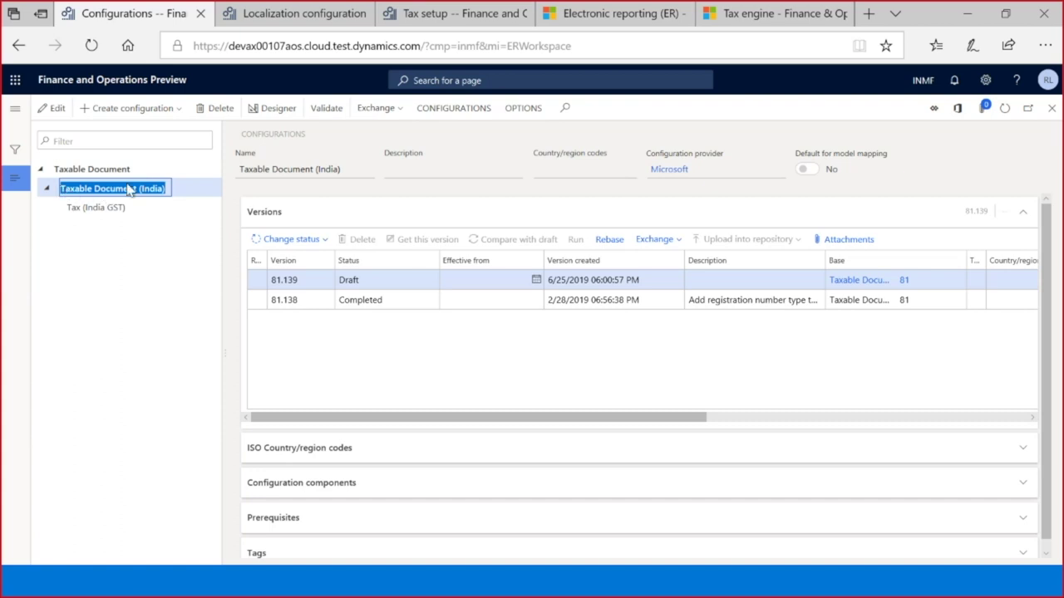
left_click(274, 118)
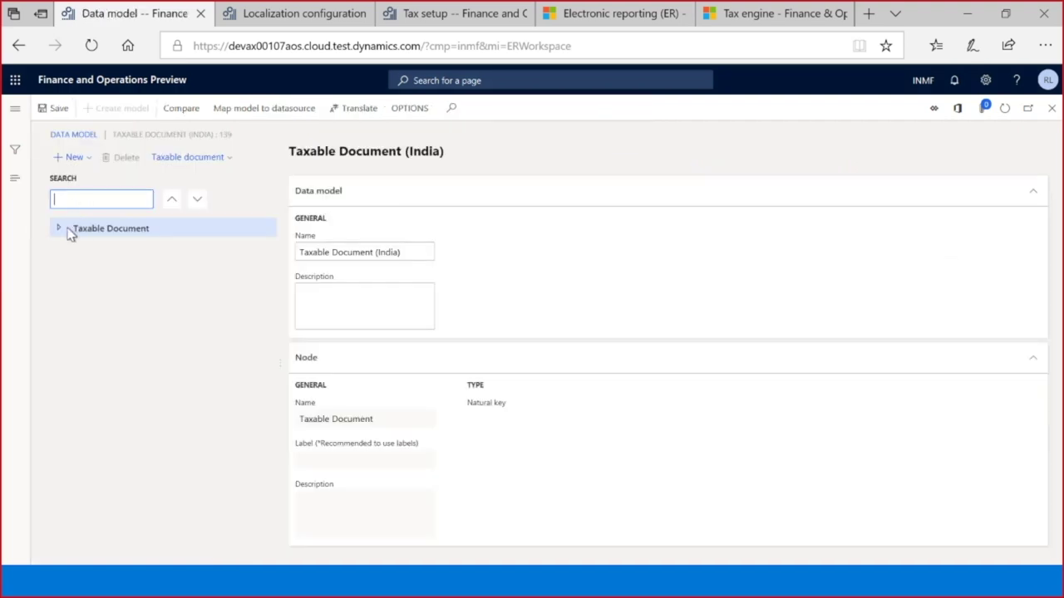
Expand the Taxable Document model down to the Header fields and view the Ledger Currency node's details
left_click(59, 228)
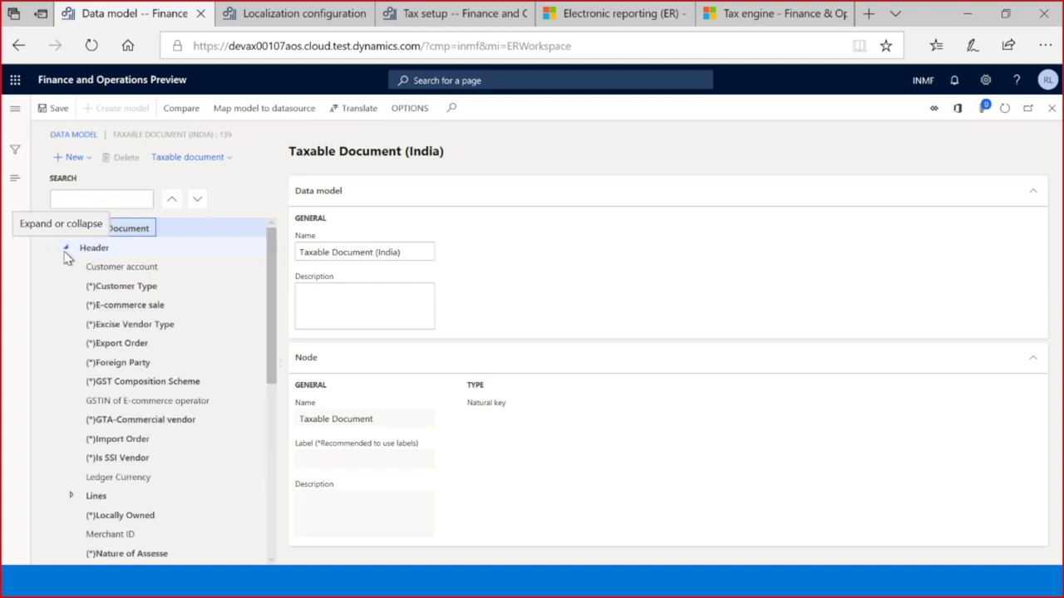
left_click_drag(269, 295, 280, 258)
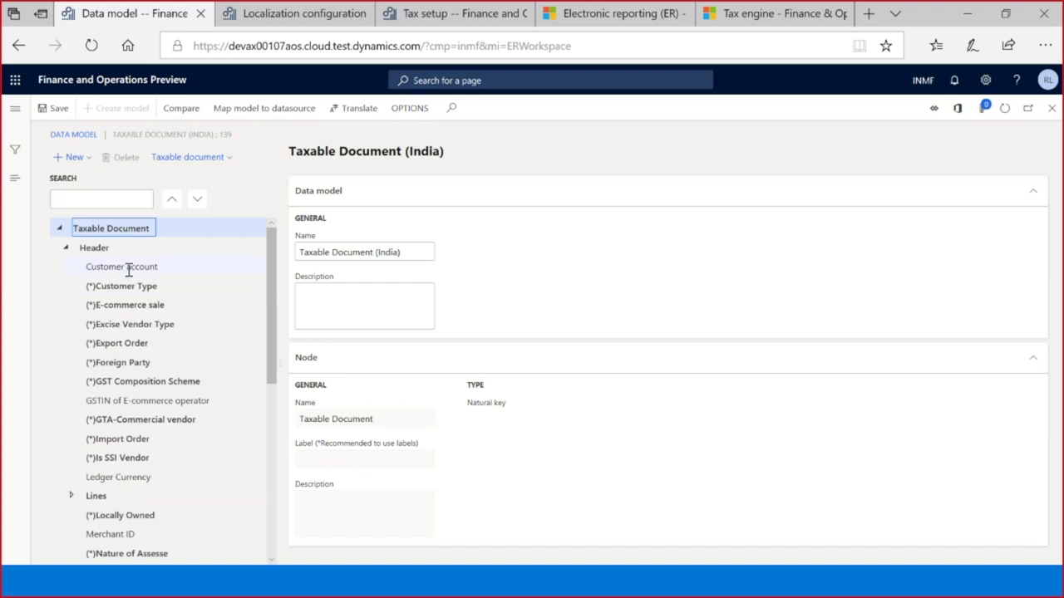
left_click(129, 476)
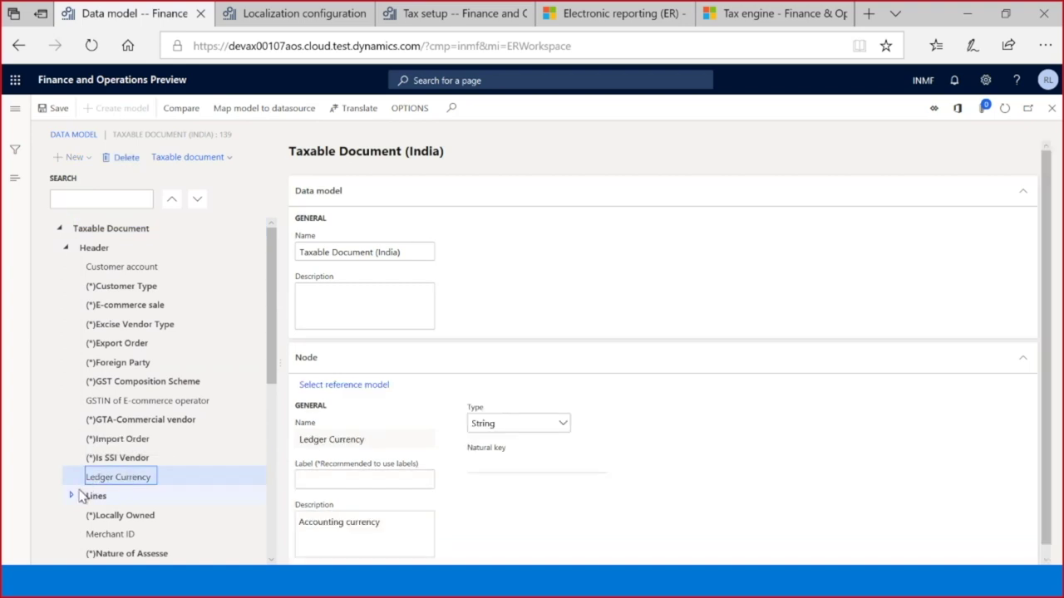
Expand the Lines node and view its Account Type, Accounting code and Assessable Value fields
scroll(75, 482, "down", 1)
left_click(71, 443)
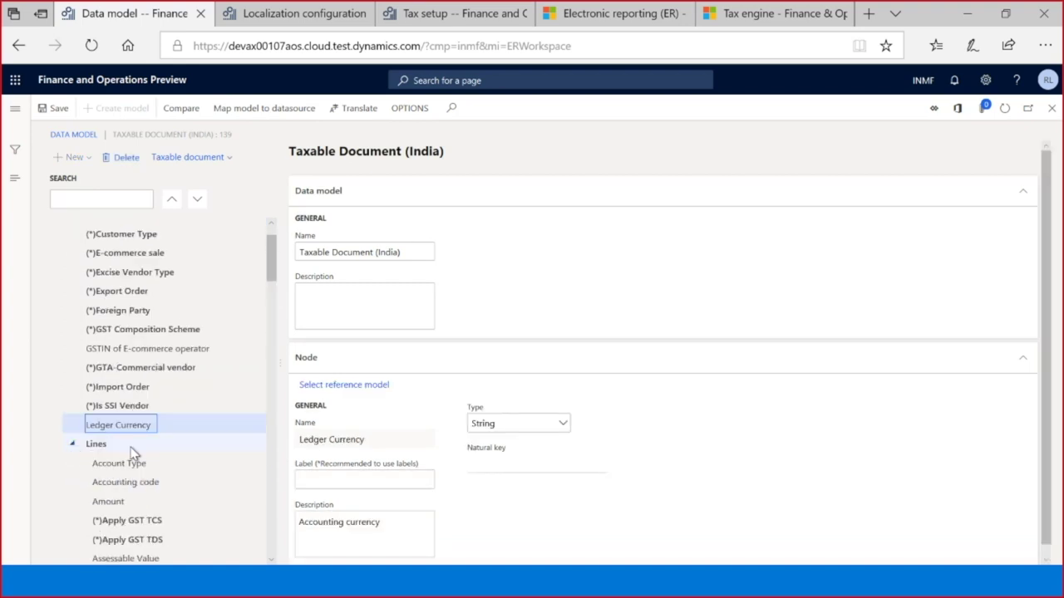
scroll(130, 453, "down", 2)
scroll(130, 453, "down", 1)
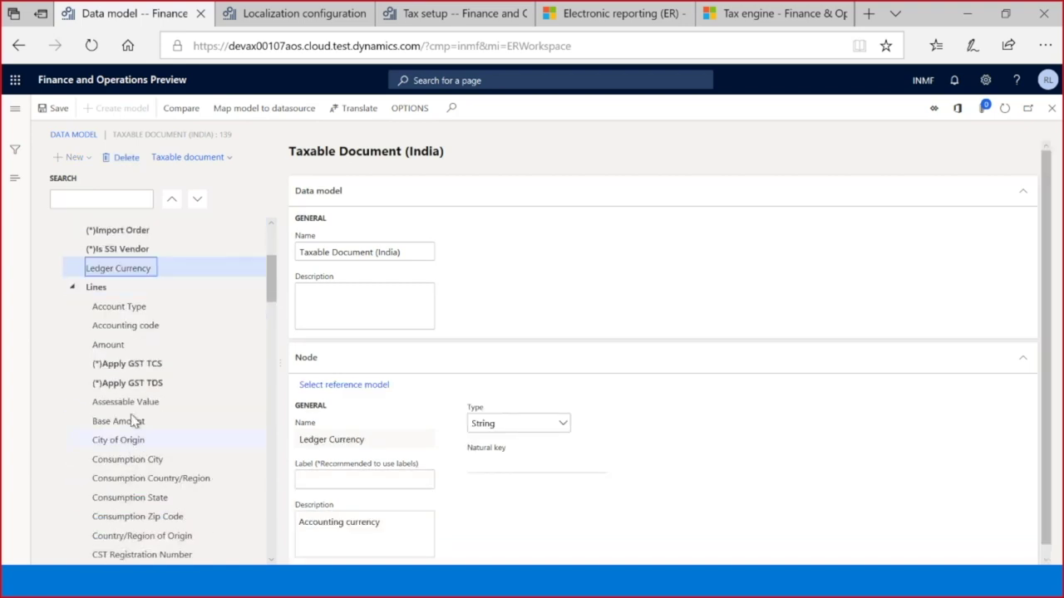
left_click(121, 306)
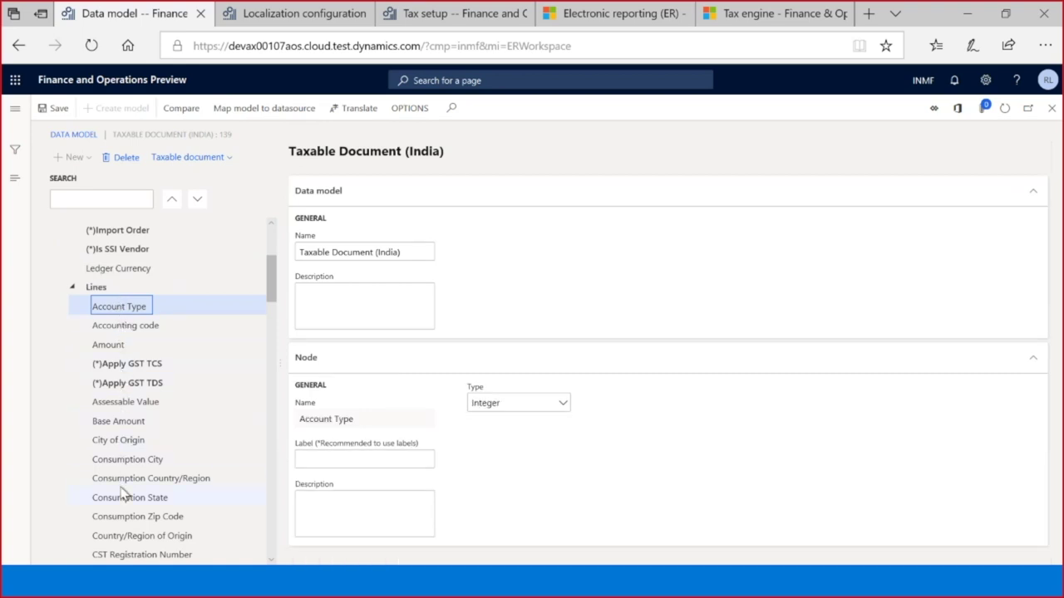
left_click(121, 327)
left_click_drag(124, 425, 122, 404)
Examine the remaining Lines fields, viewing the node details of HSN Code and IsSEZParty
scroll(172, 408, "down", 2)
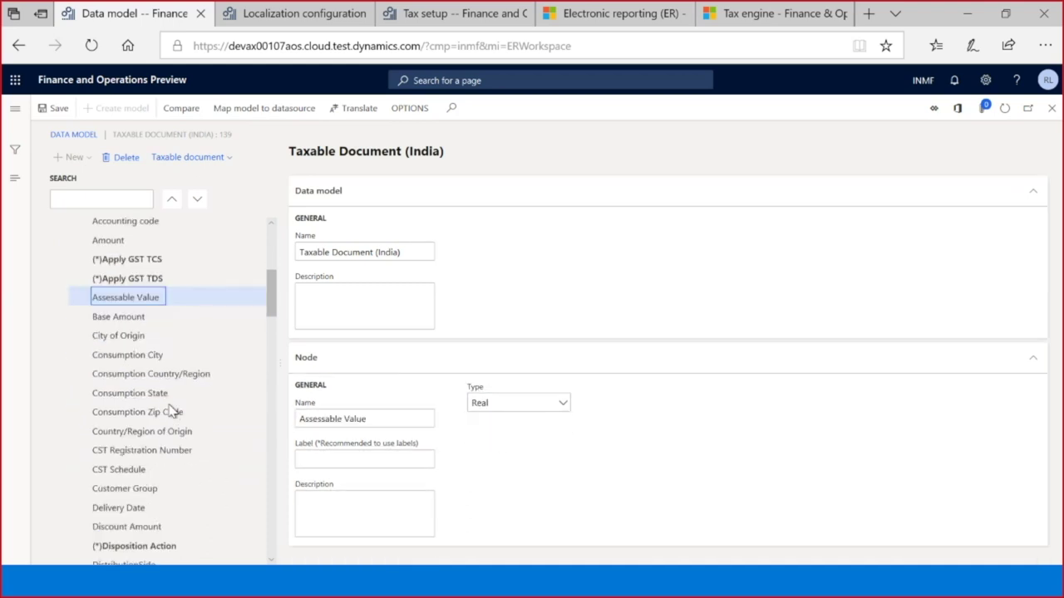
scroll(171, 411, "down", 4)
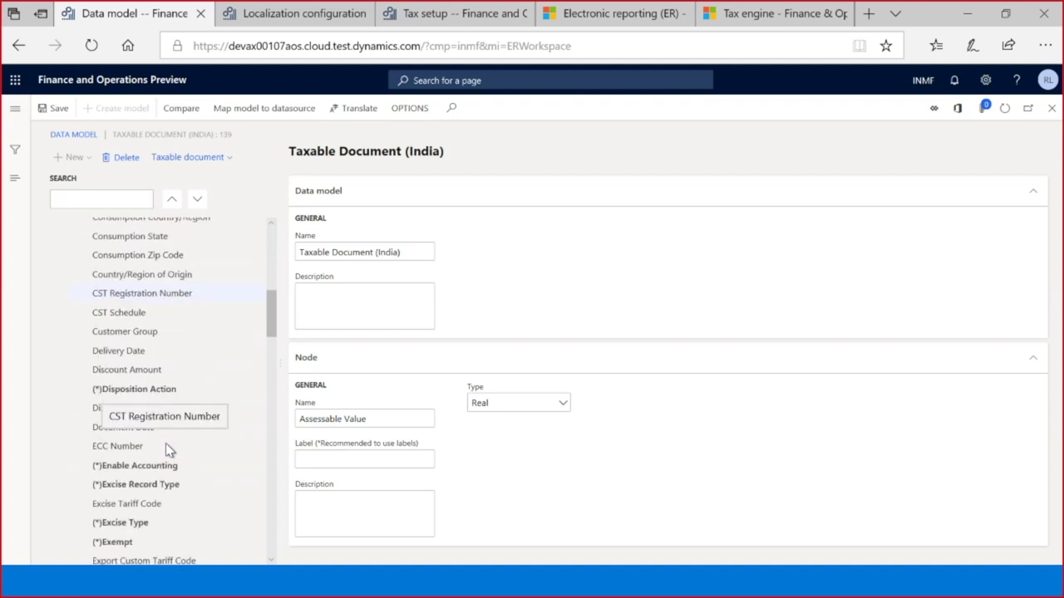
scroll(137, 473, "down", 3)
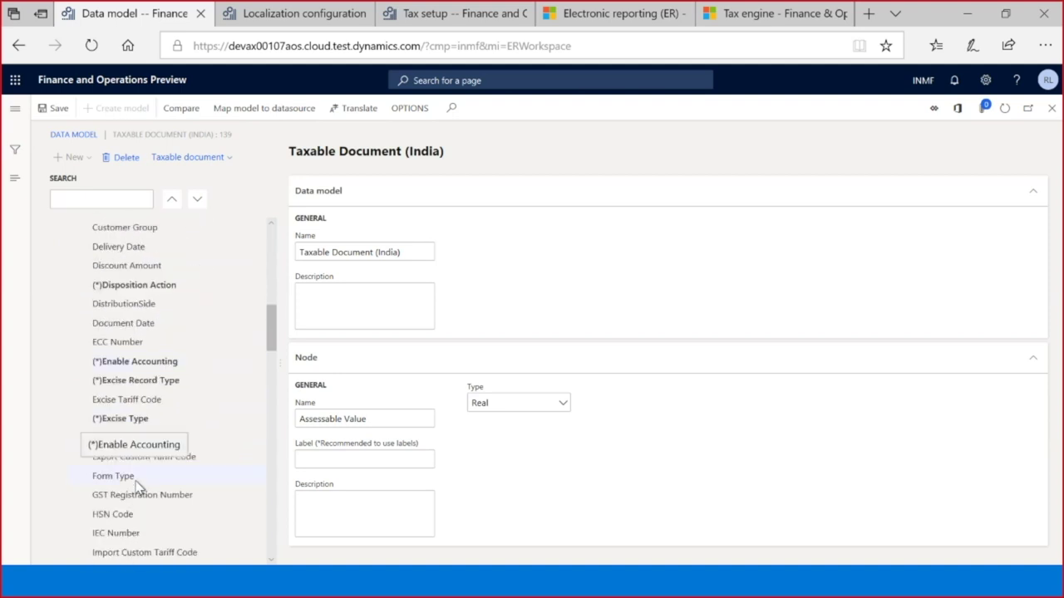
left_click(122, 514)
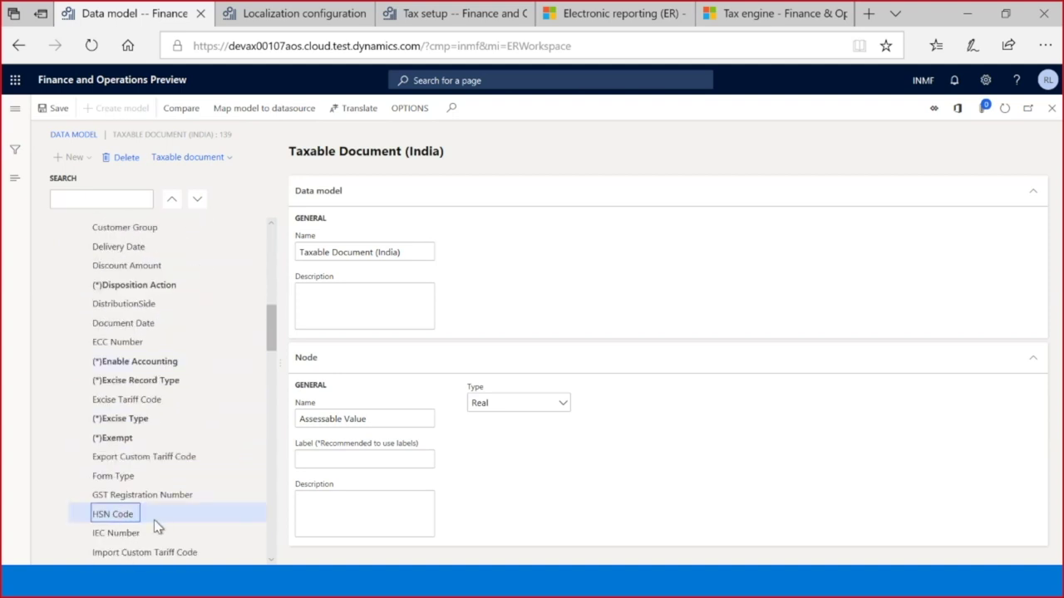
scroll(156, 527, "down", 2)
scroll(143, 534, "down", 2)
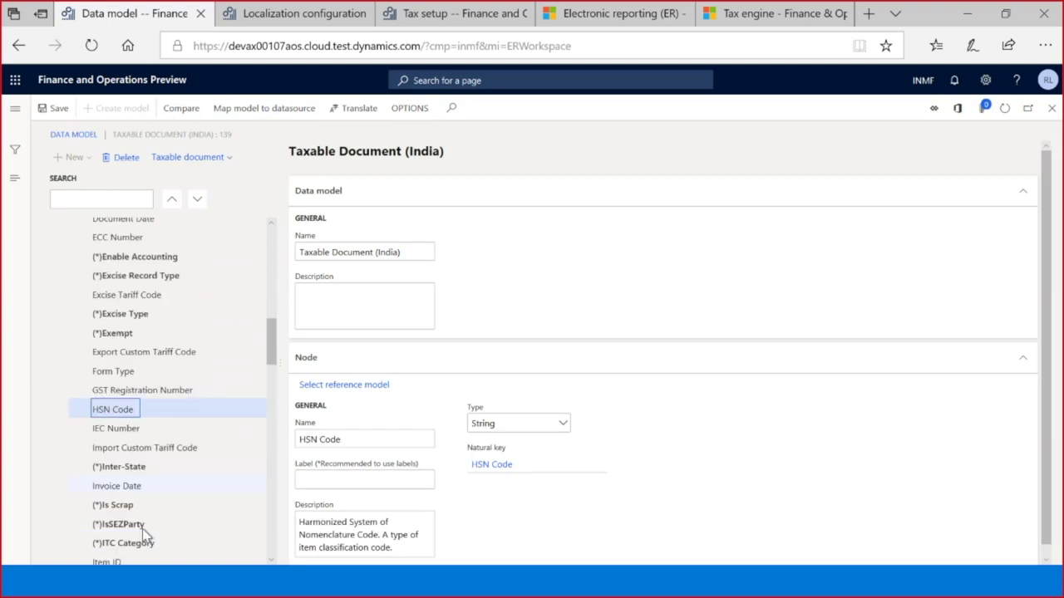
left_click(133, 524)
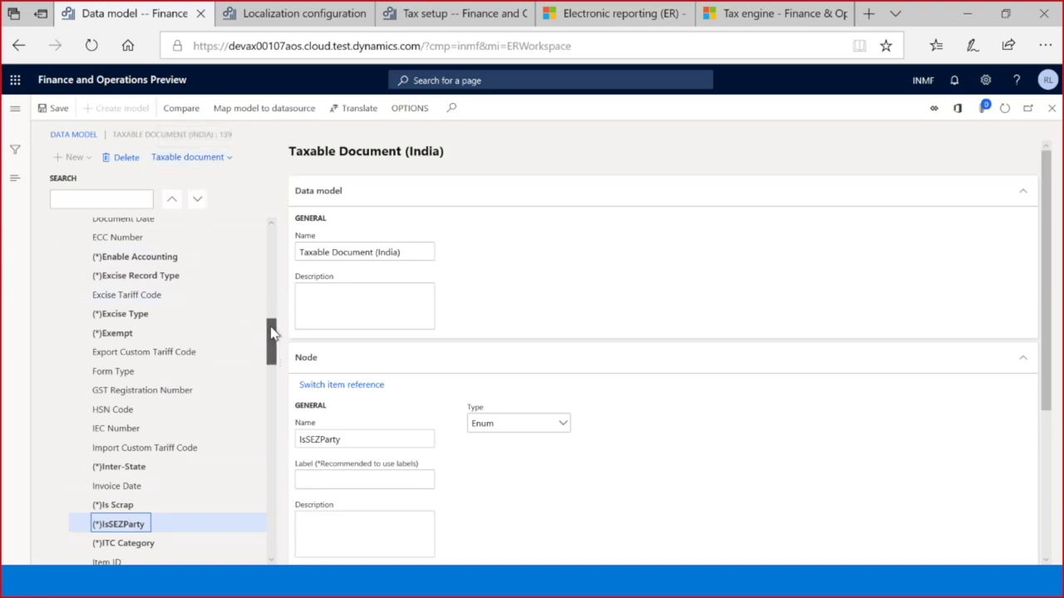
Switch the data model tree to show Reference model nodes and look through the list
left_click_drag(268, 332, 268, 228)
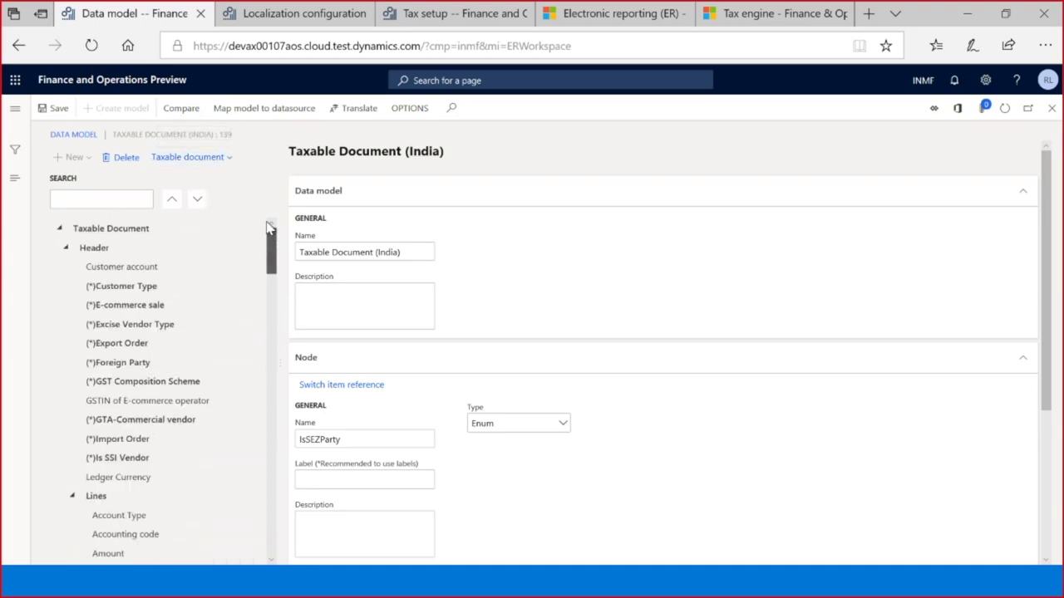
left_click(213, 163)
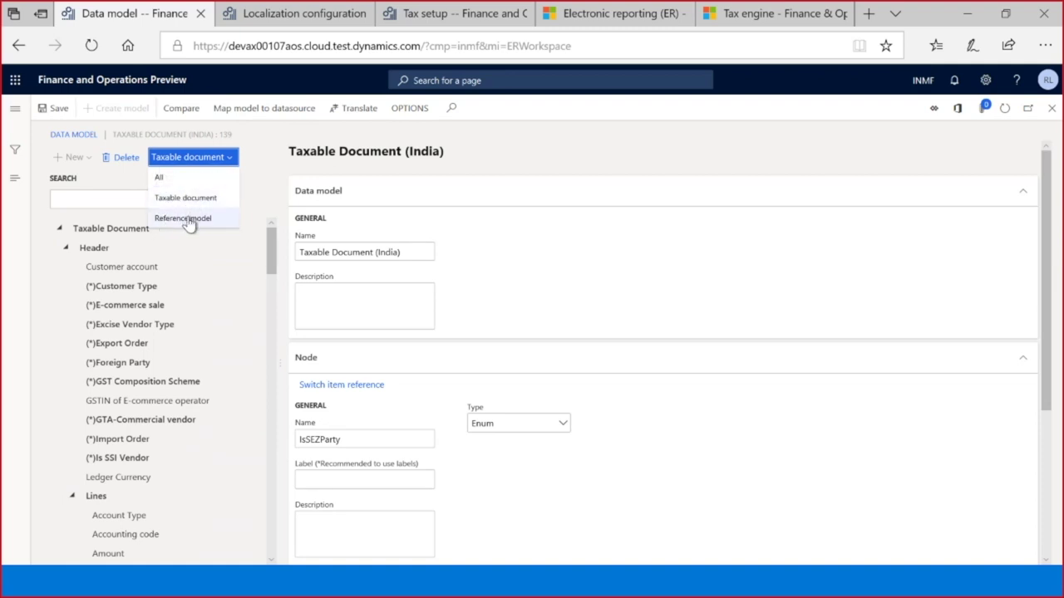
left_click(185, 219)
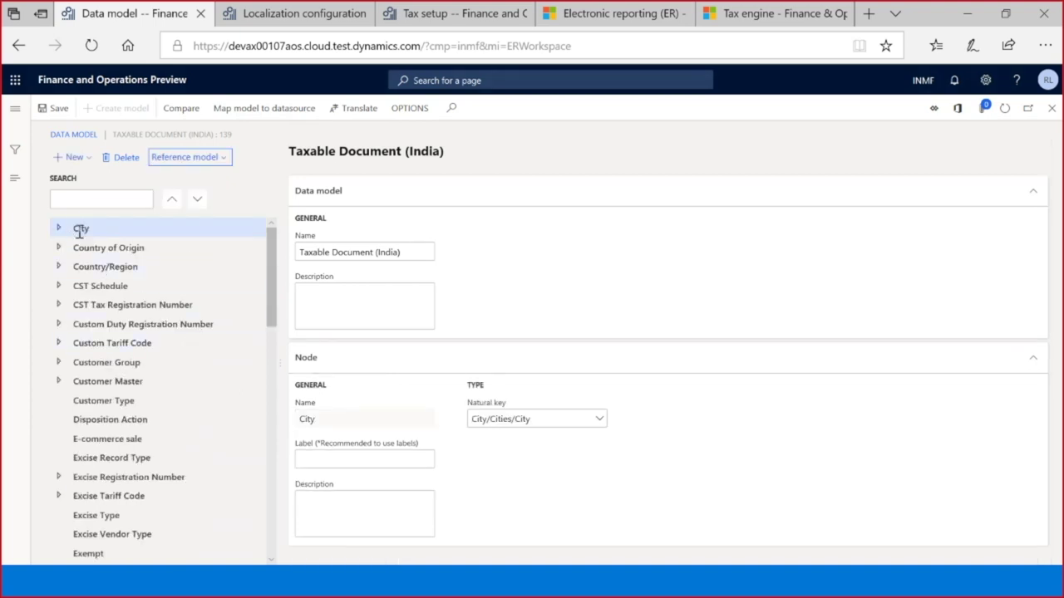
scroll(79, 233, "down", 10)
scroll(81, 239, "up", 10)
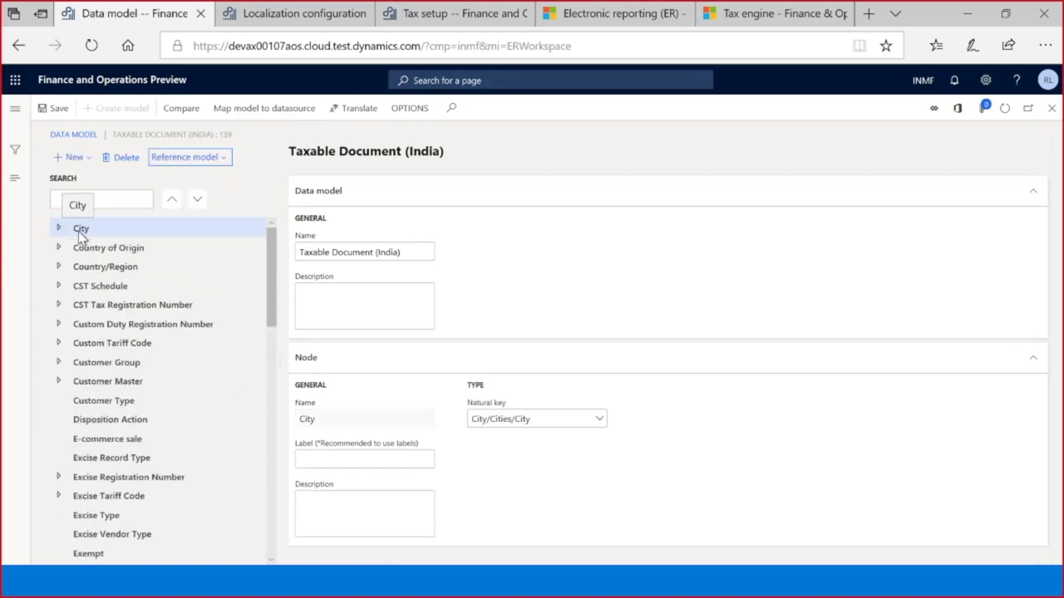
Expand the City reference model through Cities and view the details of its City field
left_click(59, 229)
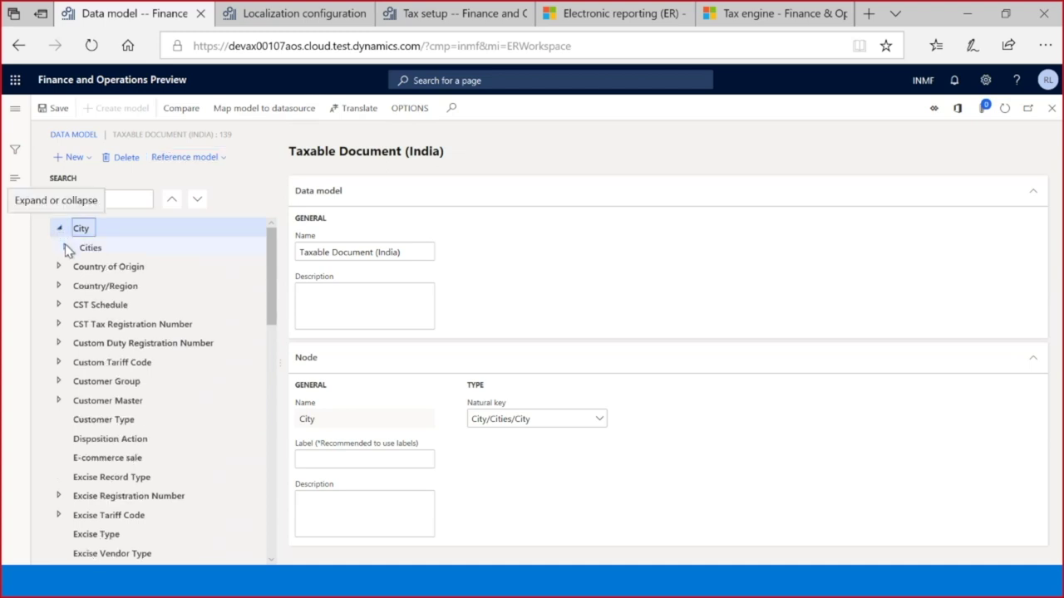
left_click(65, 248)
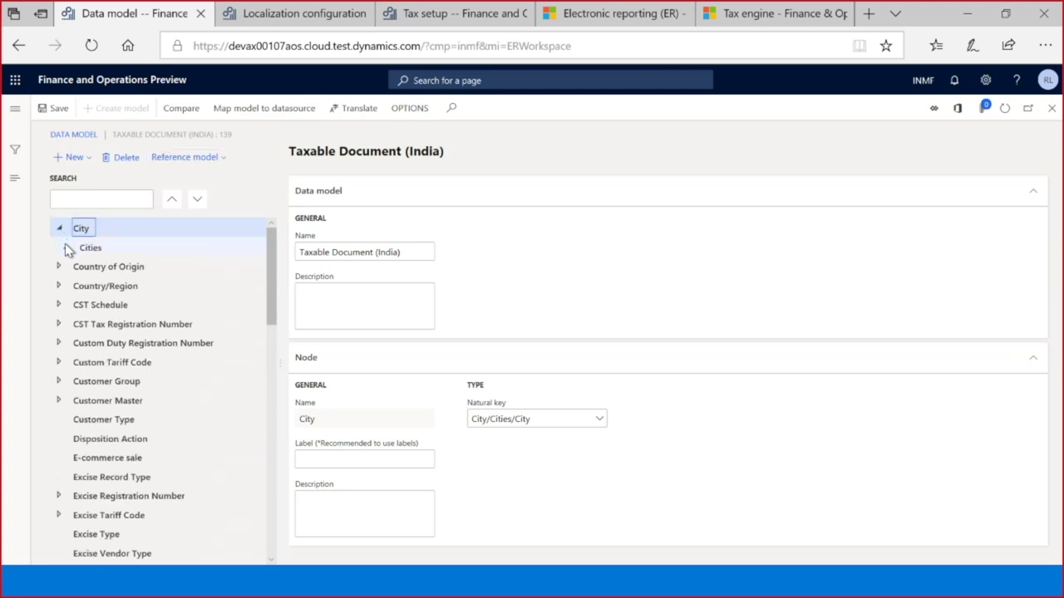
left_click(96, 248)
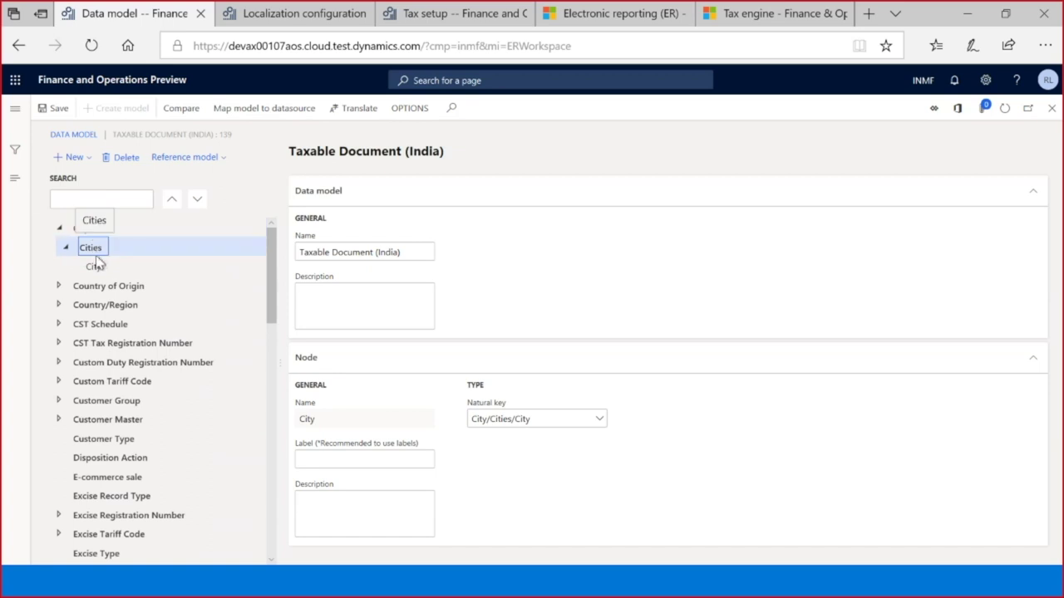
left_click(95, 266)
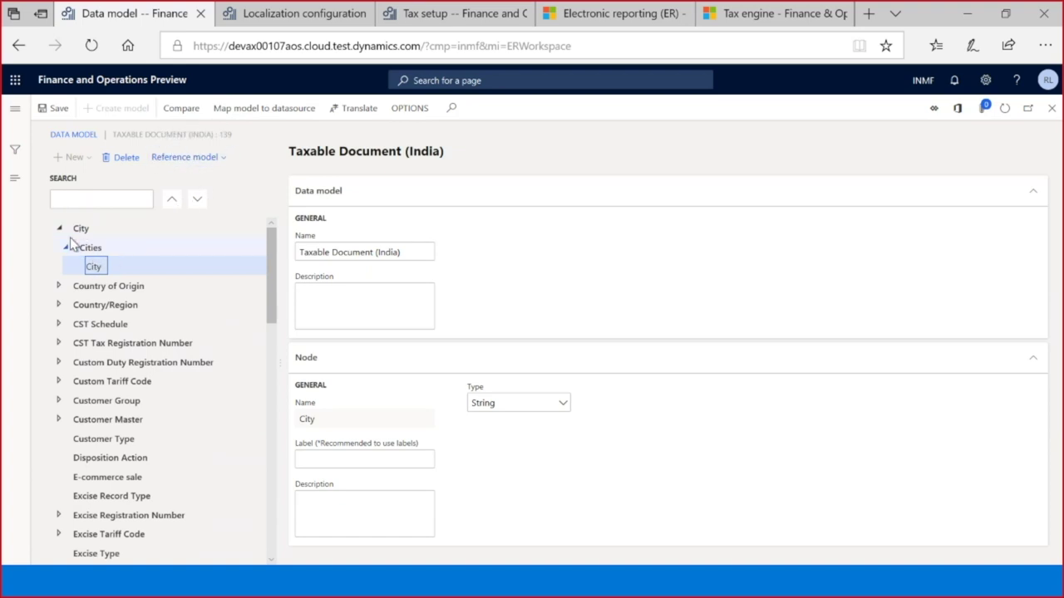
Expand the HSN Code reference model through HSN Codes and view the details of its HSN Code field
left_click(219, 160)
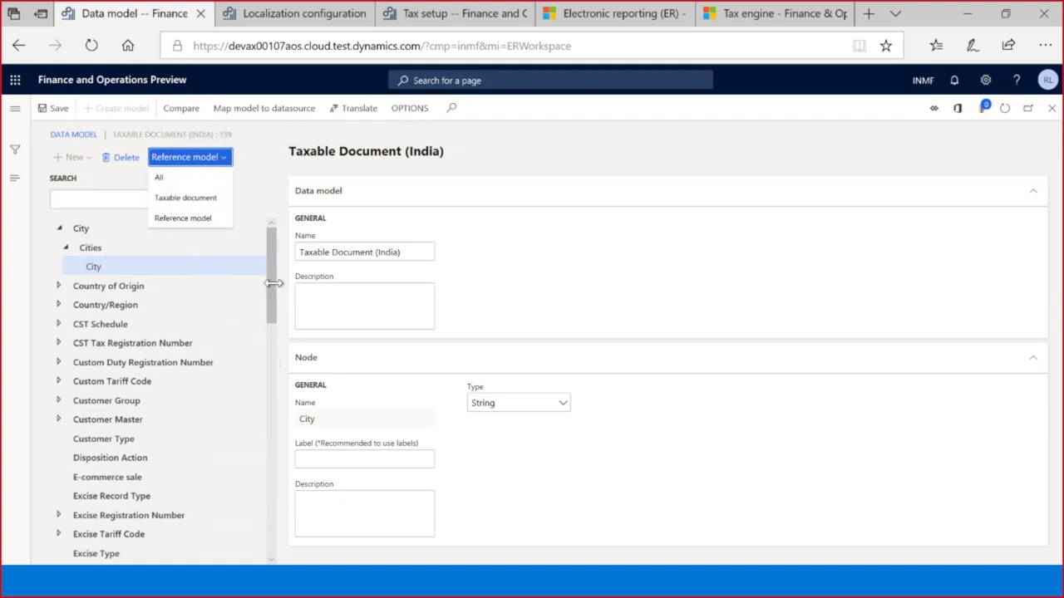
left_click_drag(275, 283, 266, 377)
left_click(100, 359)
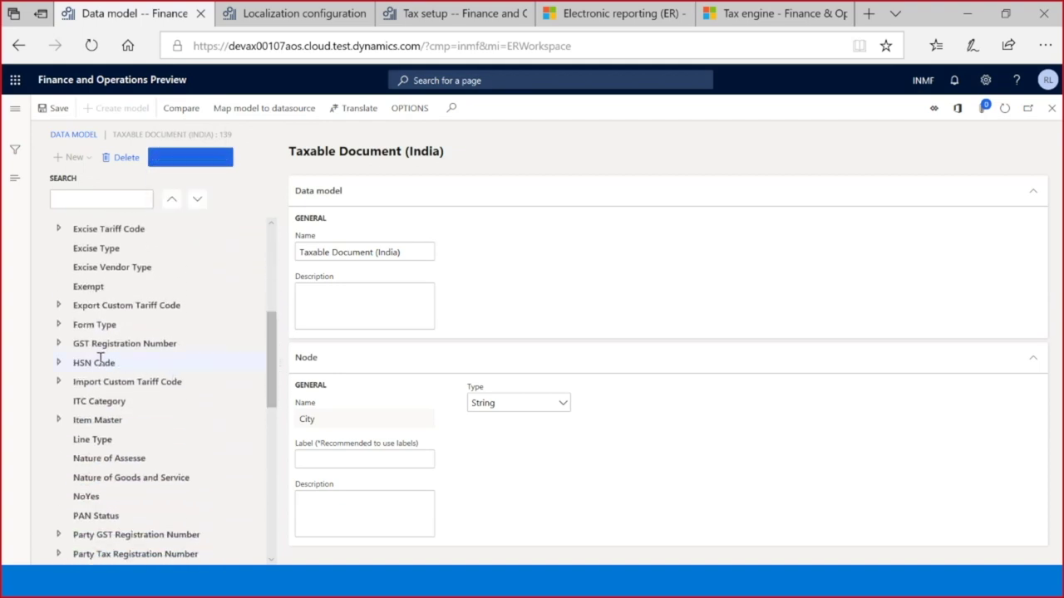
left_click(59, 363)
left_click(66, 382)
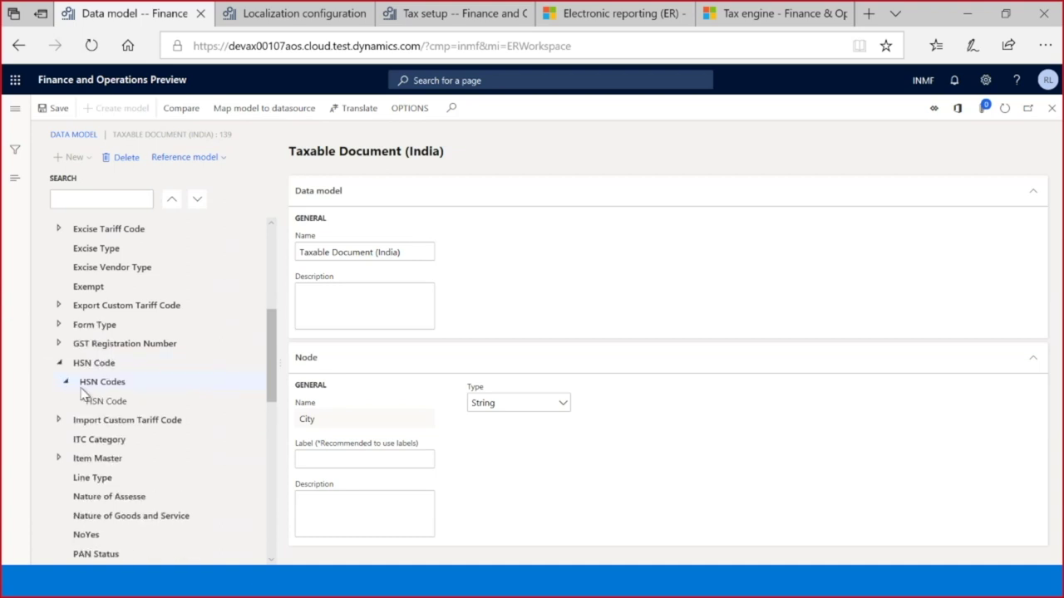
left_click(104, 401)
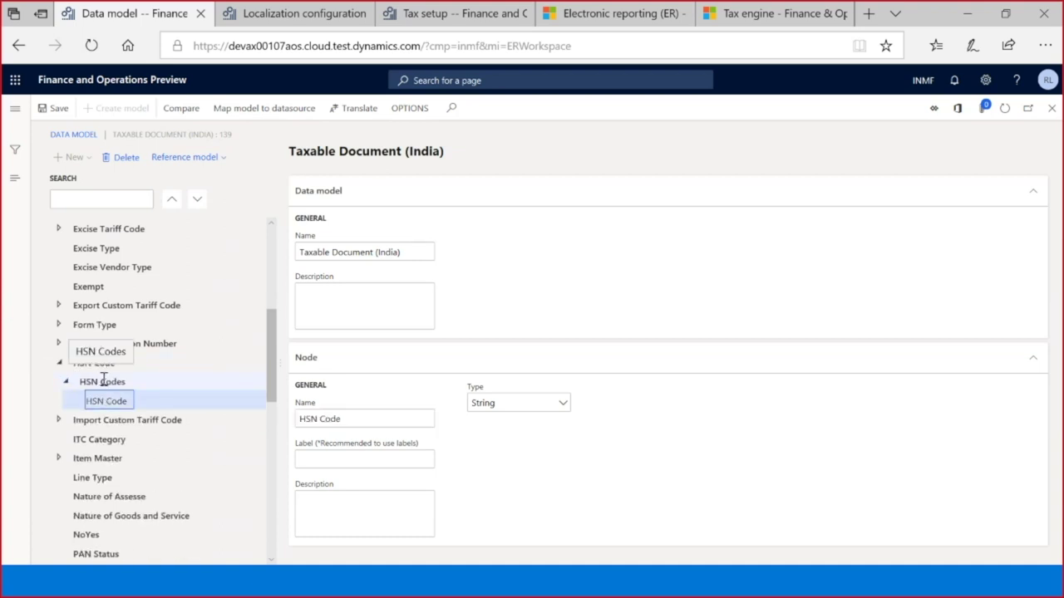
Switch the data model tree back to Taxable document and view the HSN Code field's details under Lines
left_click(223, 163)
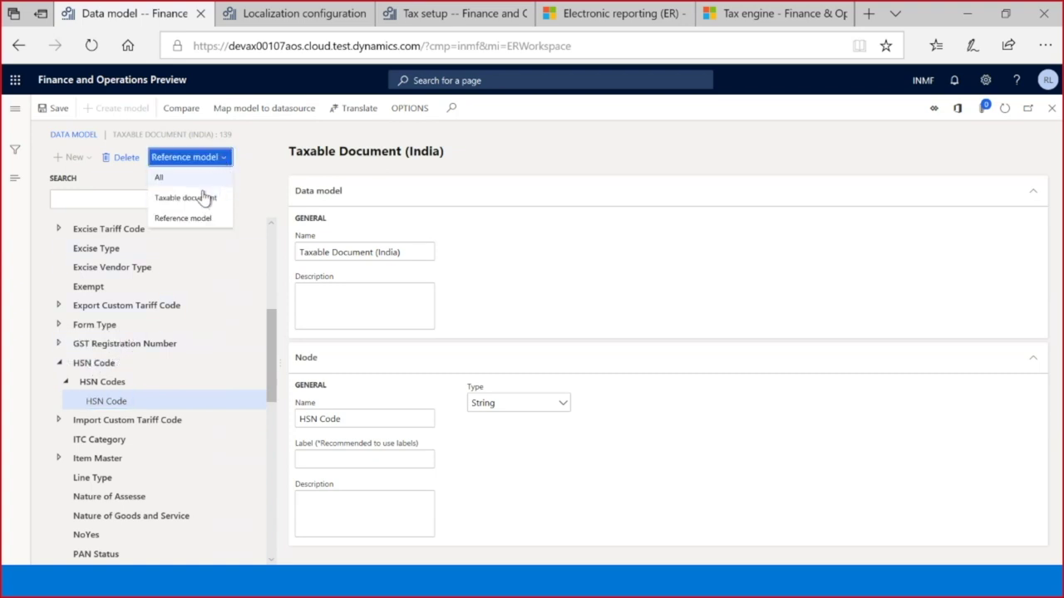
left_click(194, 204)
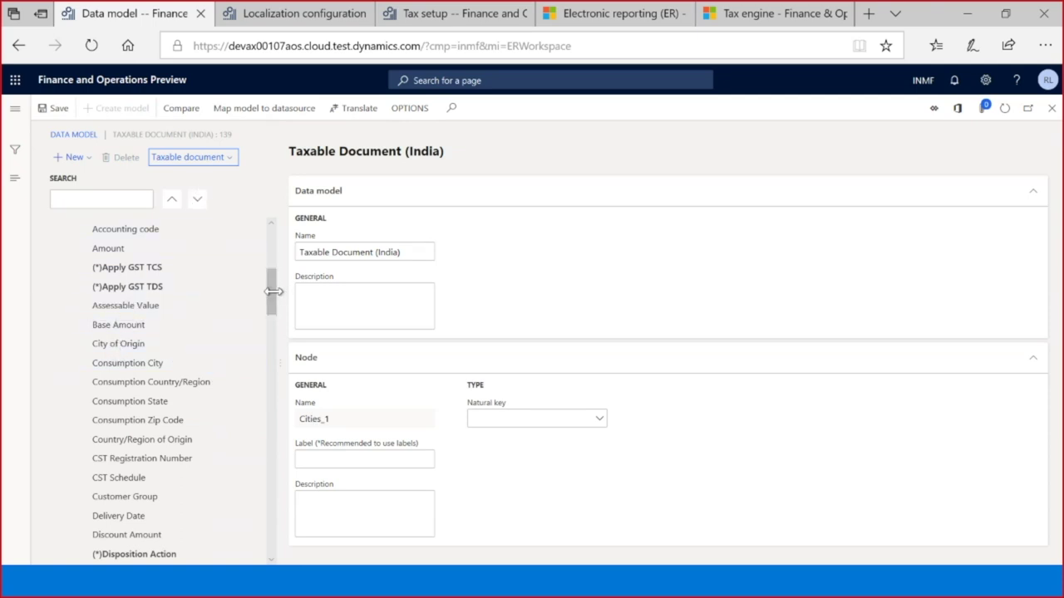
scroll(270, 291, "up", 1)
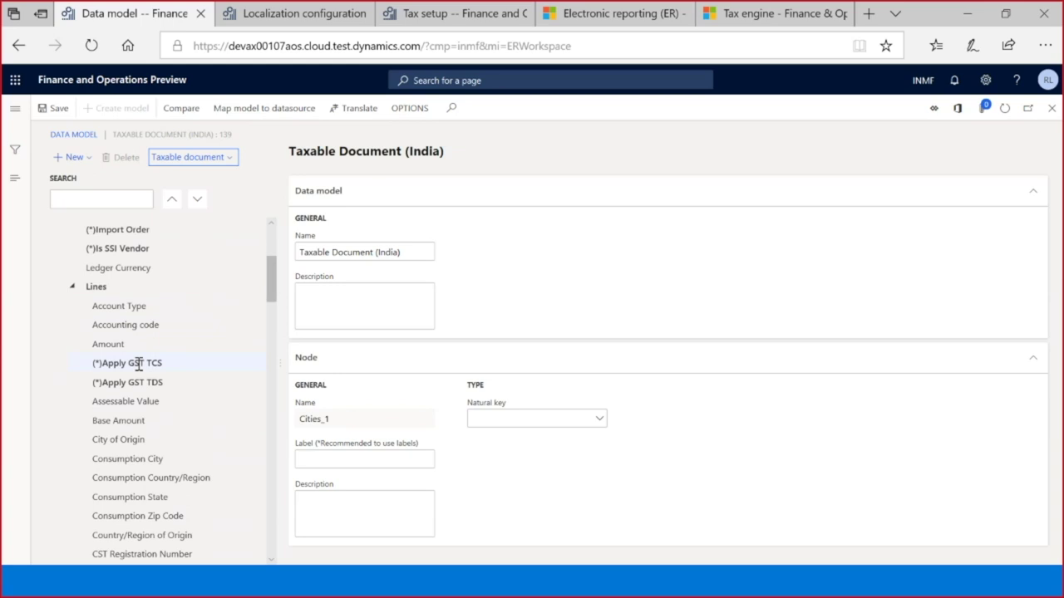
left_click_drag(138, 363, 302, 341)
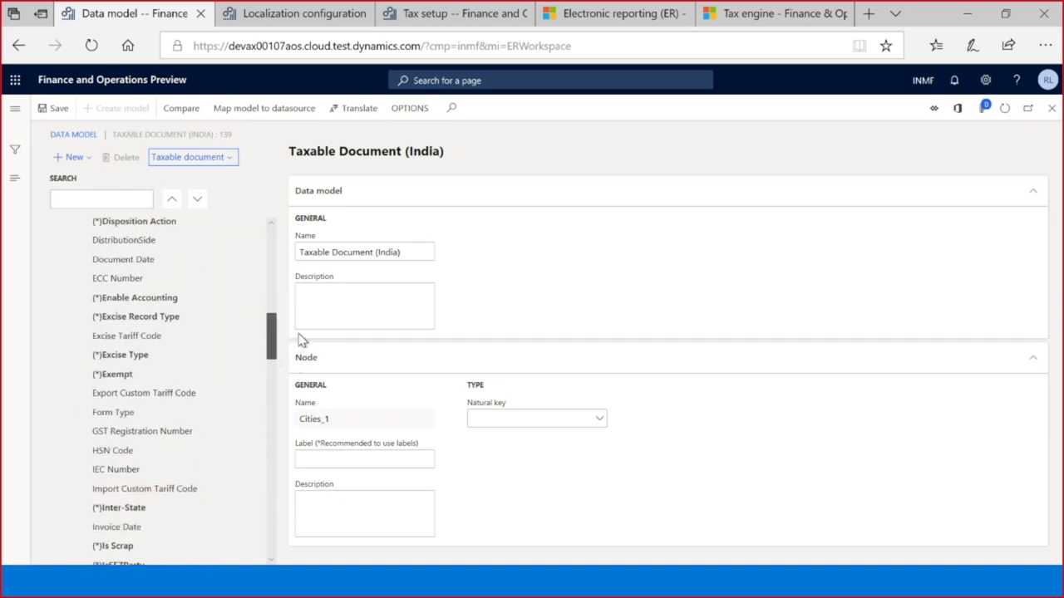
left_click(127, 454)
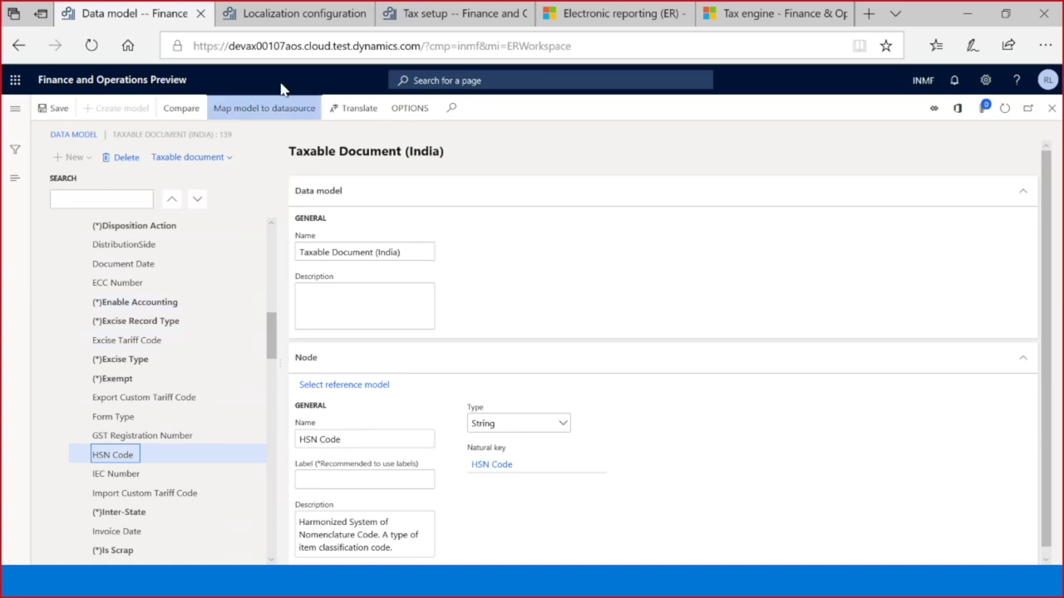
Switch to the GST tax setup, open the setup for company INMF and show the Rate lookup conditions under CGST
left_click(409, 22)
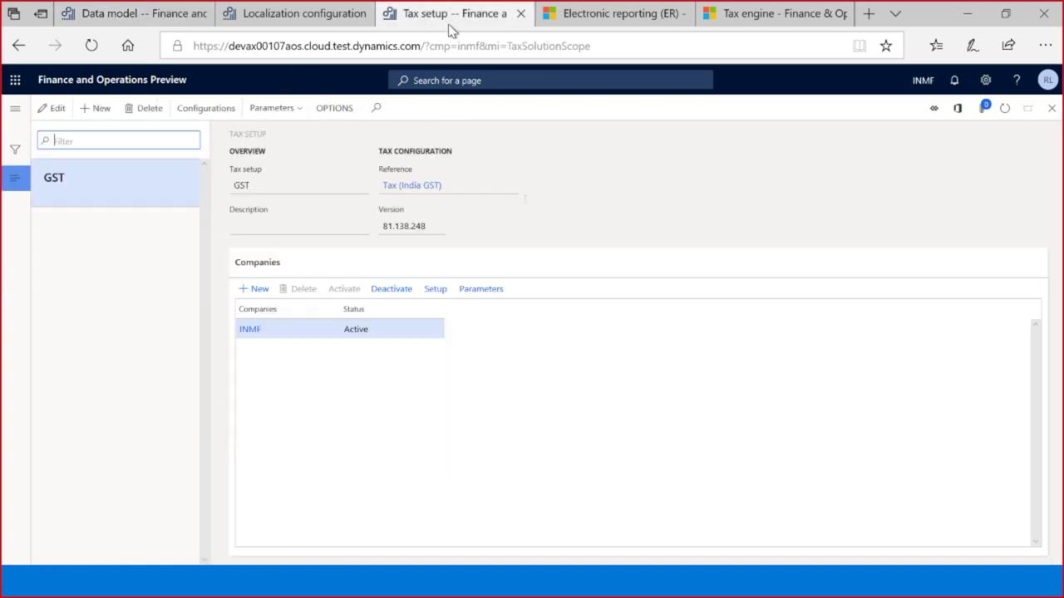
left_click(441, 291)
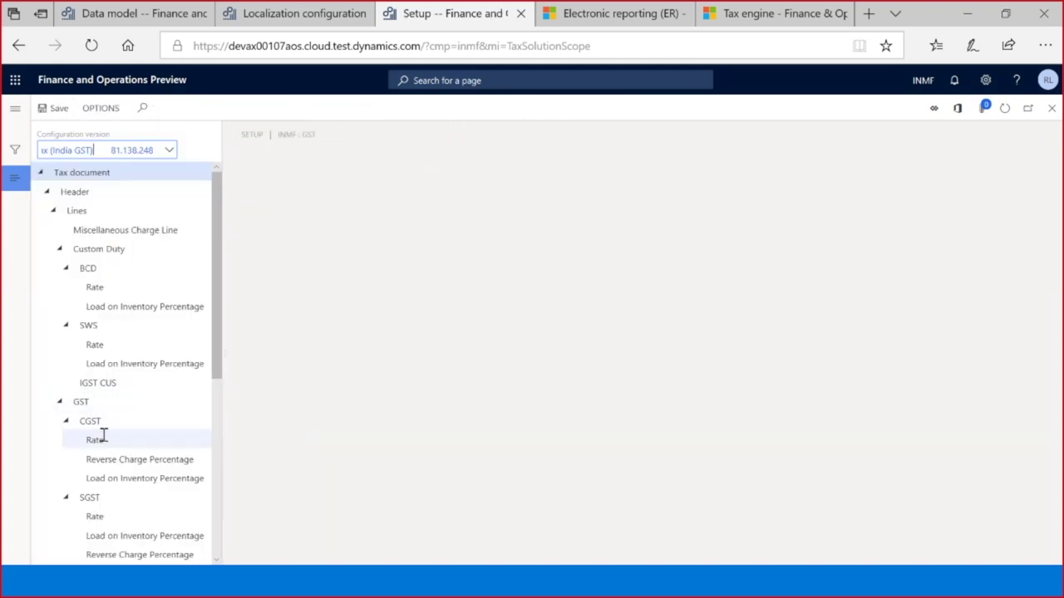
left_click(103, 438)
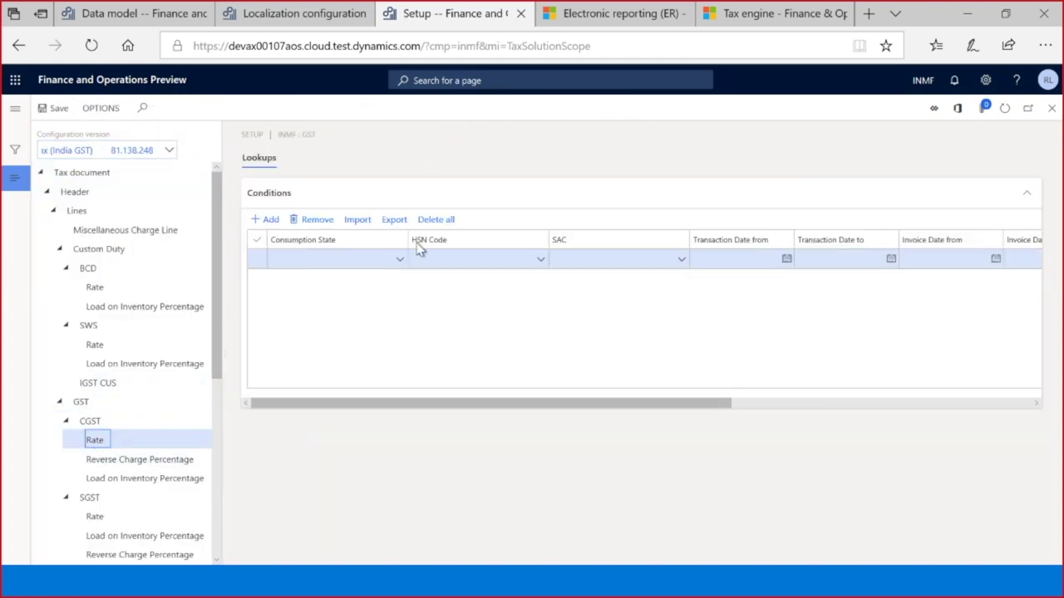
Look through the HSN Code values offered for the blank CGST Rate condition line
left_click(482, 259)
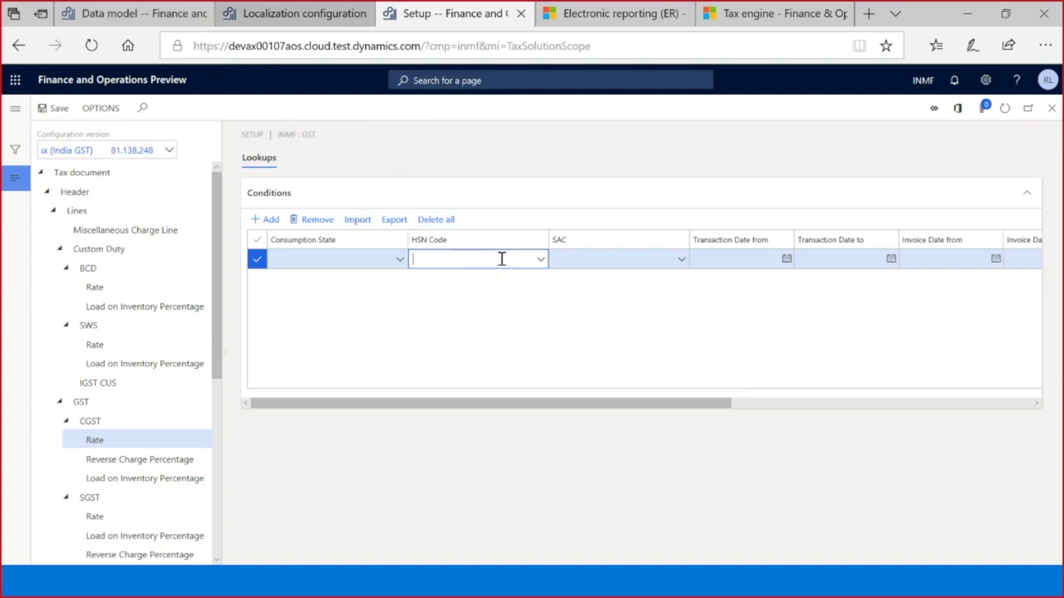
left_click(542, 261)
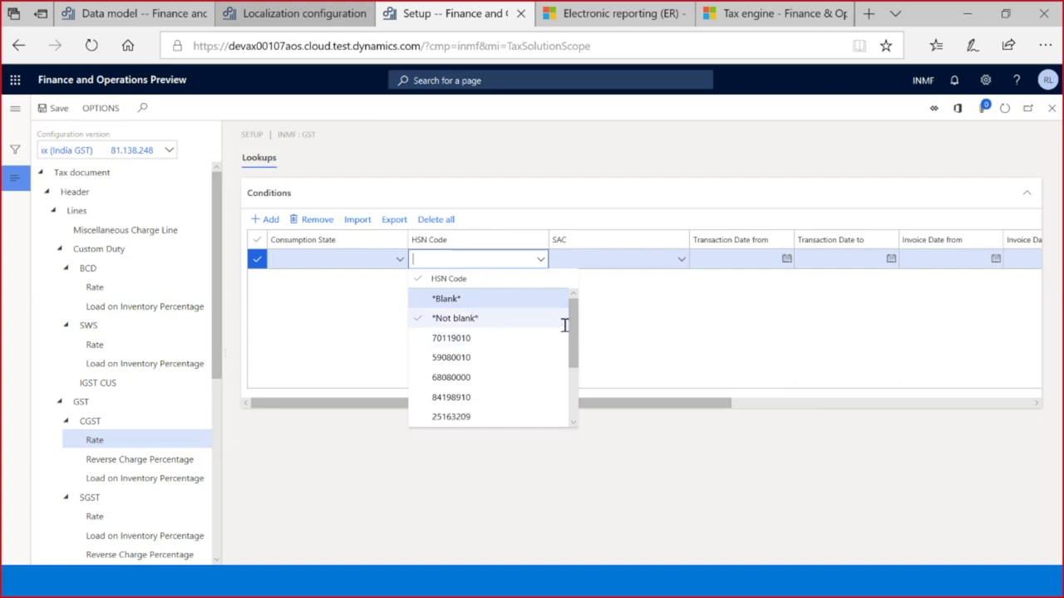
left_click_drag(572, 326, 572, 368)
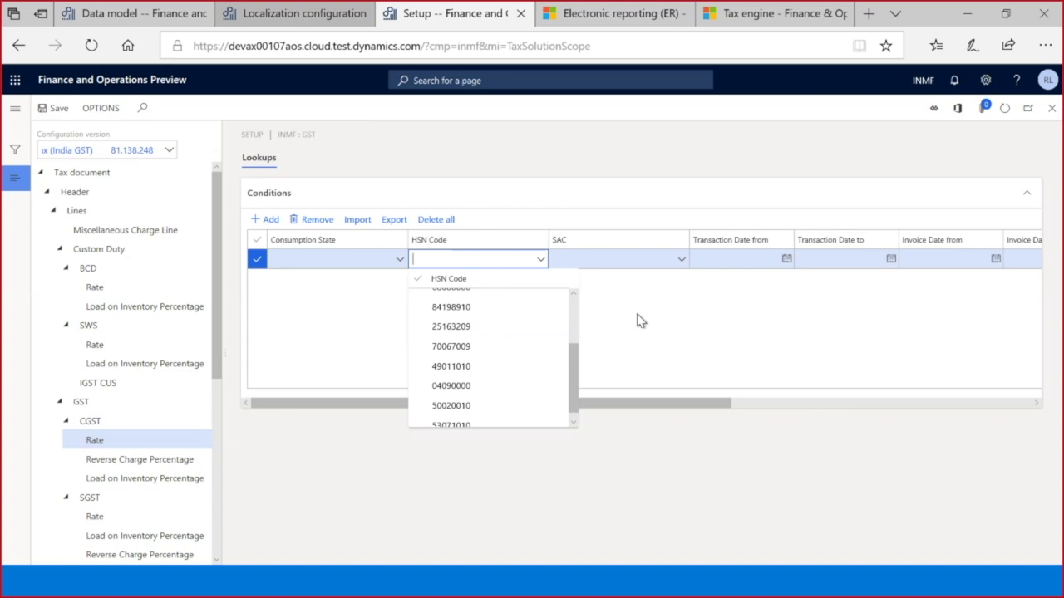
left_click(594, 310)
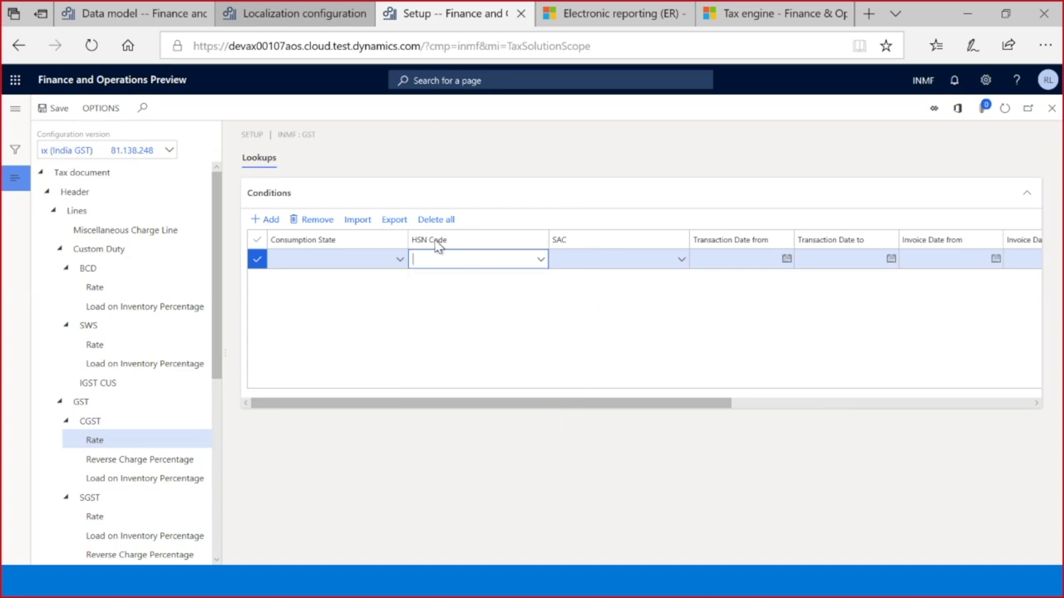
left_click(540, 261)
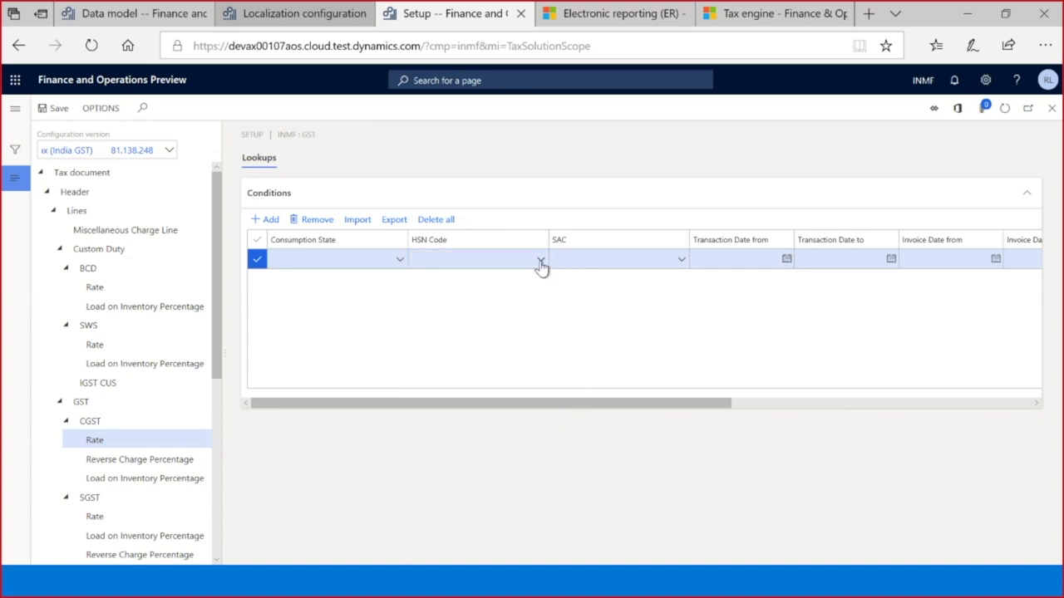
left_click(540, 262)
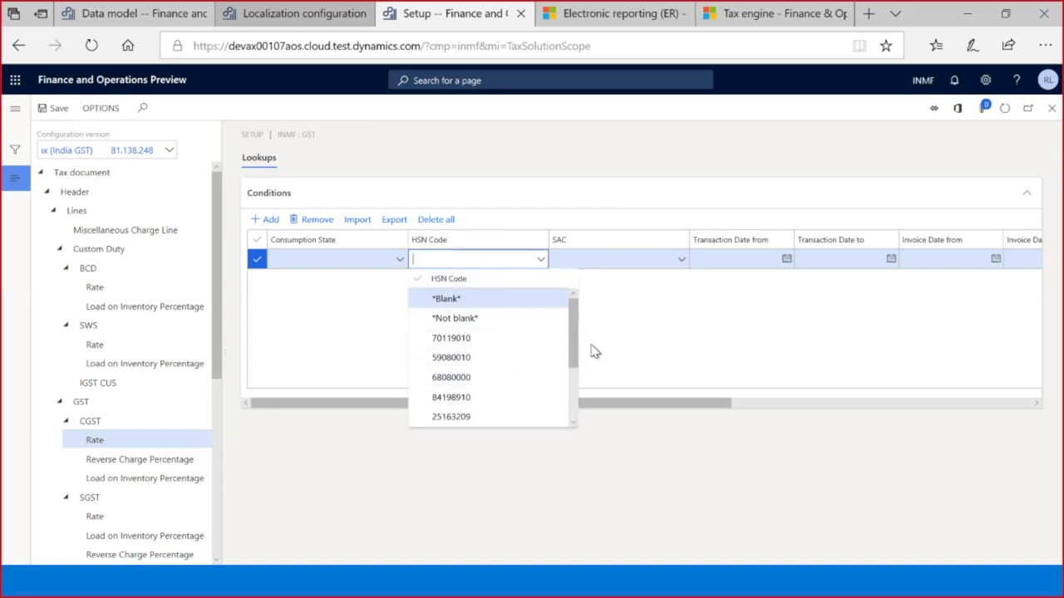
Return to the data model, show its Reference model nodes and view the details of HSN Code, HSN Codes and the HSN Code field beneath them
left_click(143, 18)
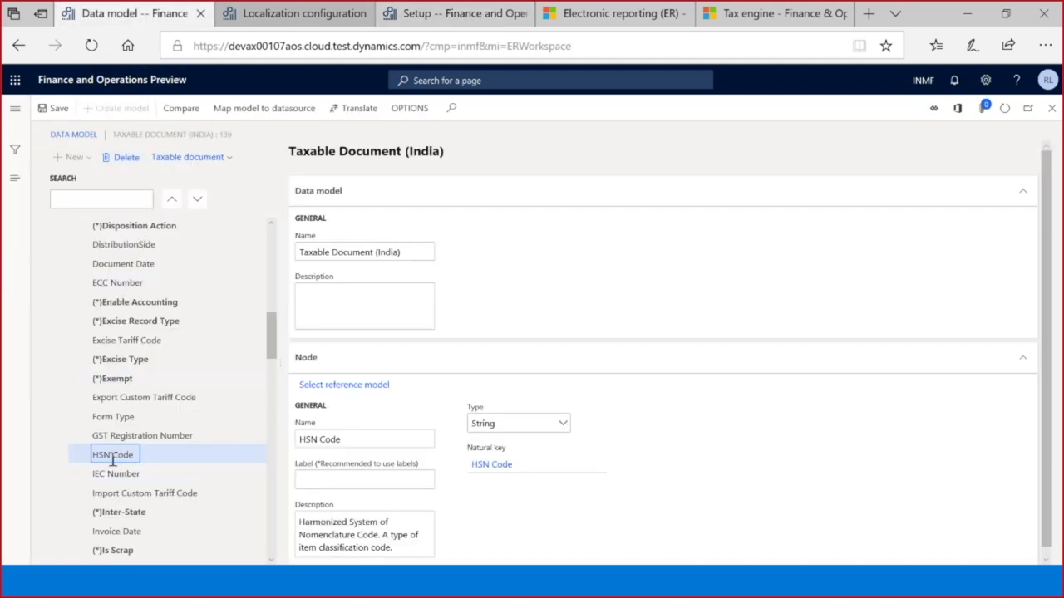
left_click(216, 162)
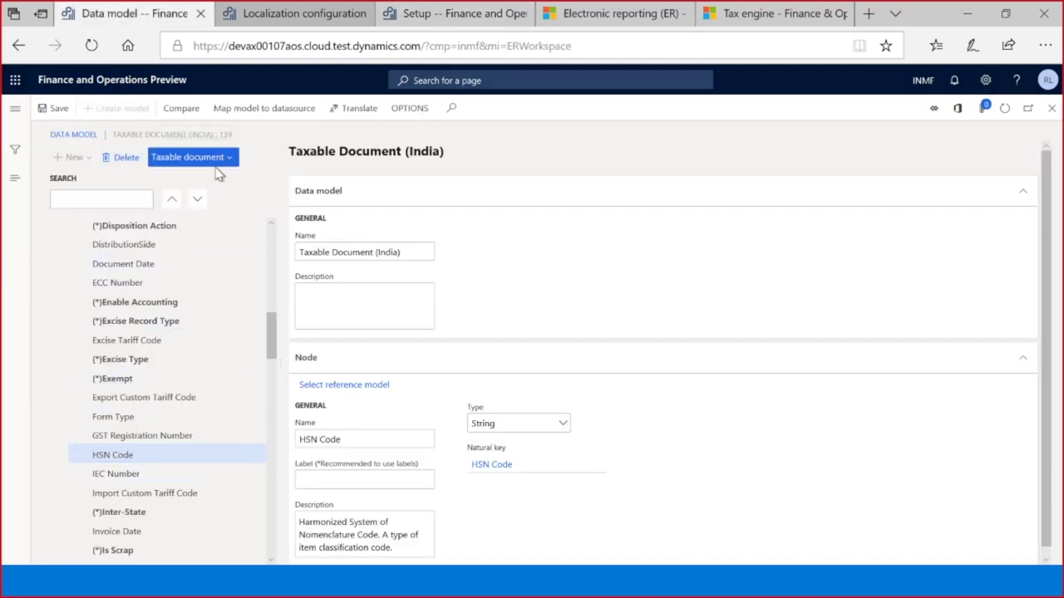
left_click(179, 225)
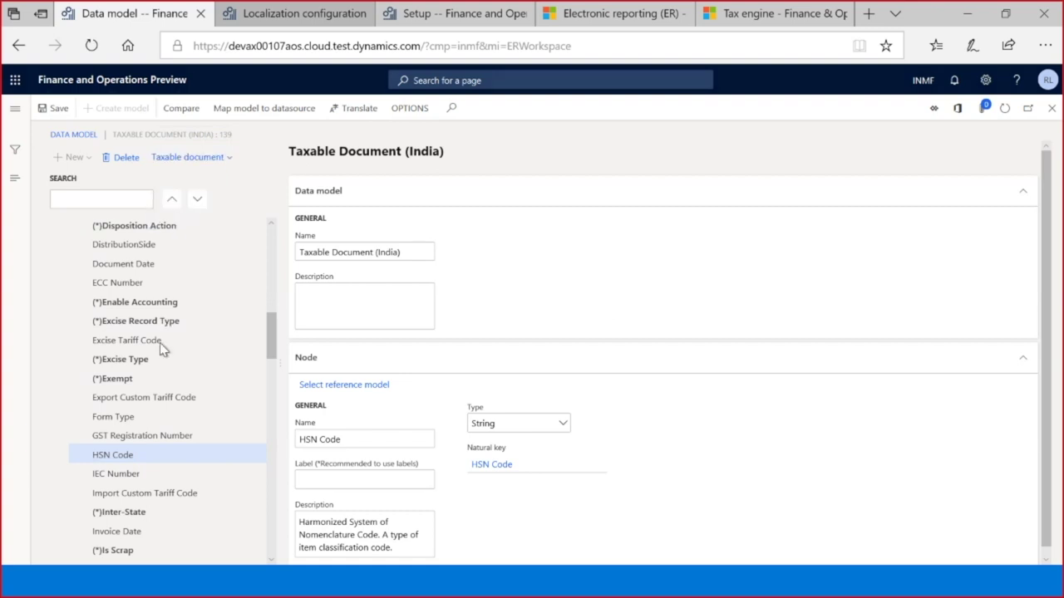
scroll(128, 425, "down", 3)
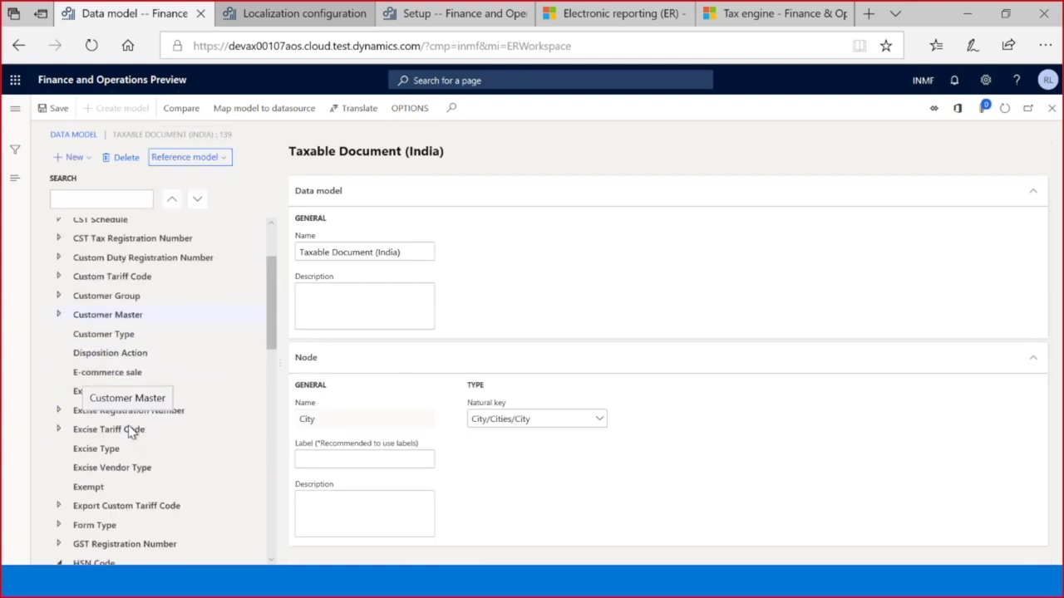
scroll(125, 432, "down", 1)
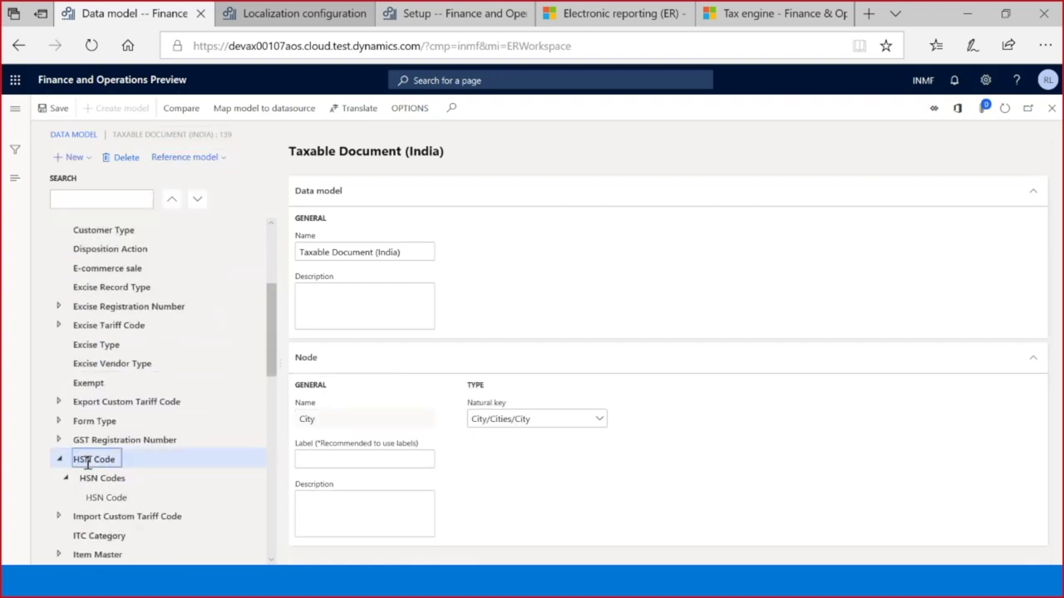
left_click(93, 477)
left_click(86, 460)
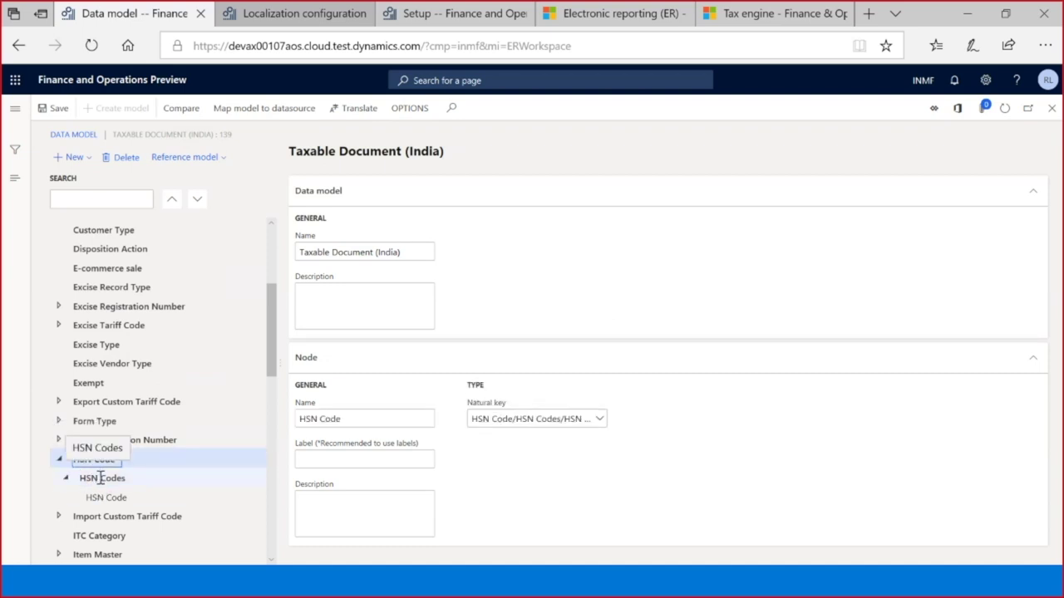
left_click(100, 479)
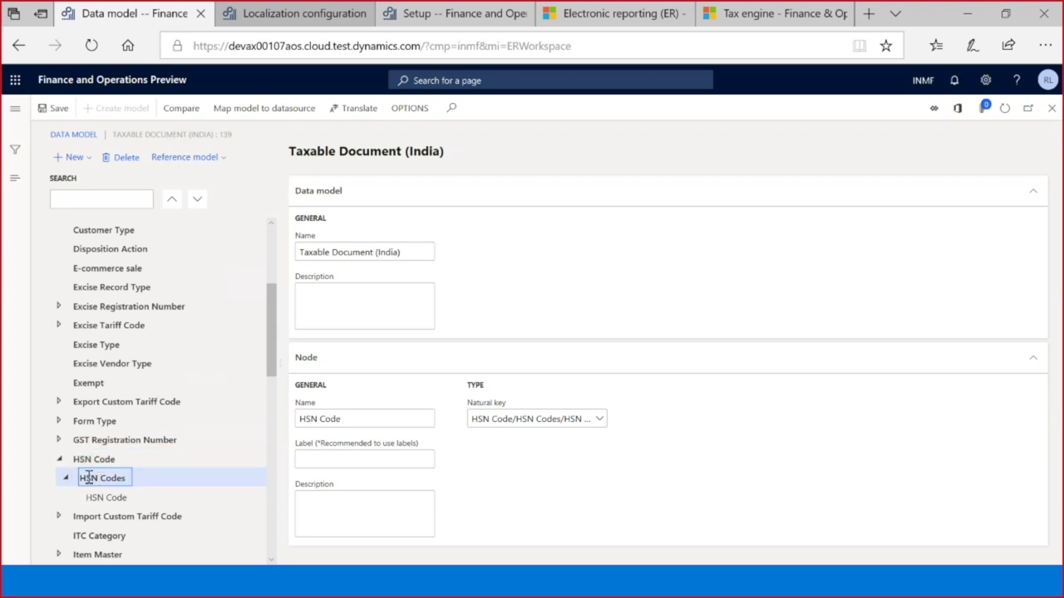
left_click_drag(87, 505, 131, 505)
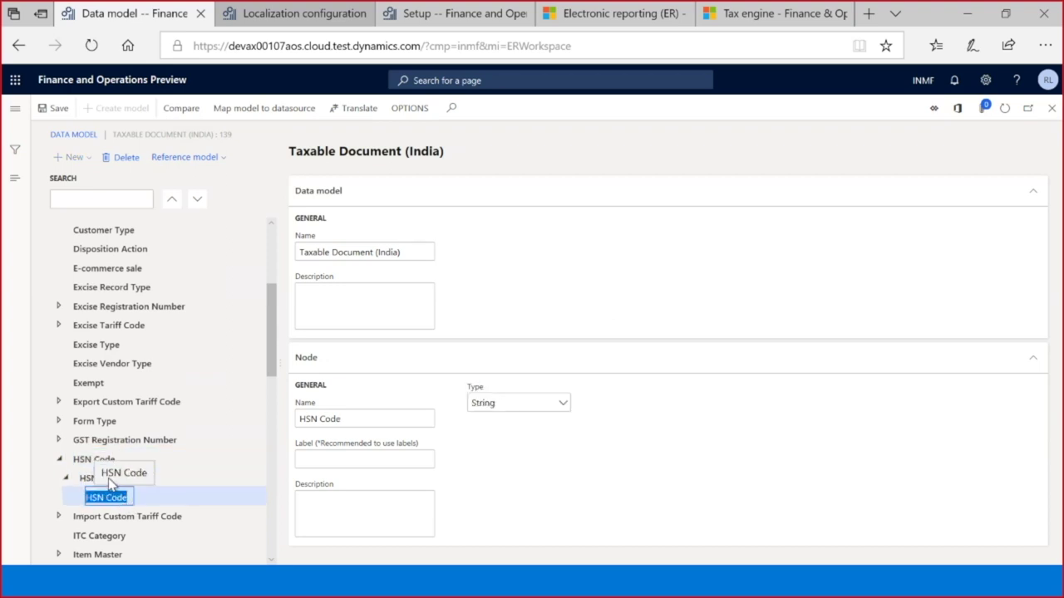
Switch the data model tree back to Taxable document, search for hsn and view the details of the HSN Code line field
left_click(202, 159)
left_click(184, 215)
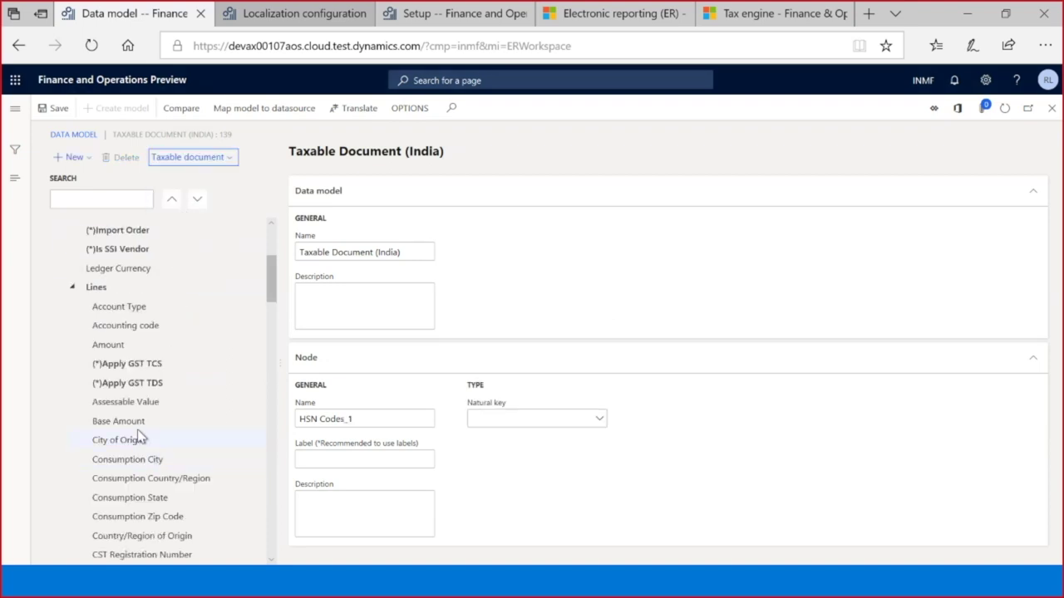
scroll(135, 435, "down", 1)
left_click(100, 201)
type("hs")
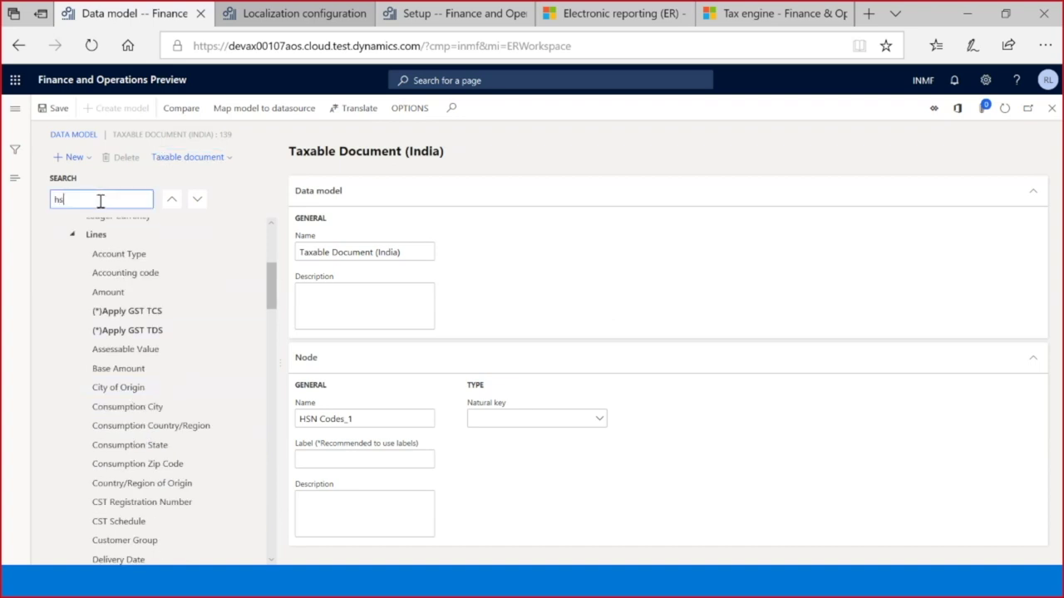
type("n")
left_click(194, 202)
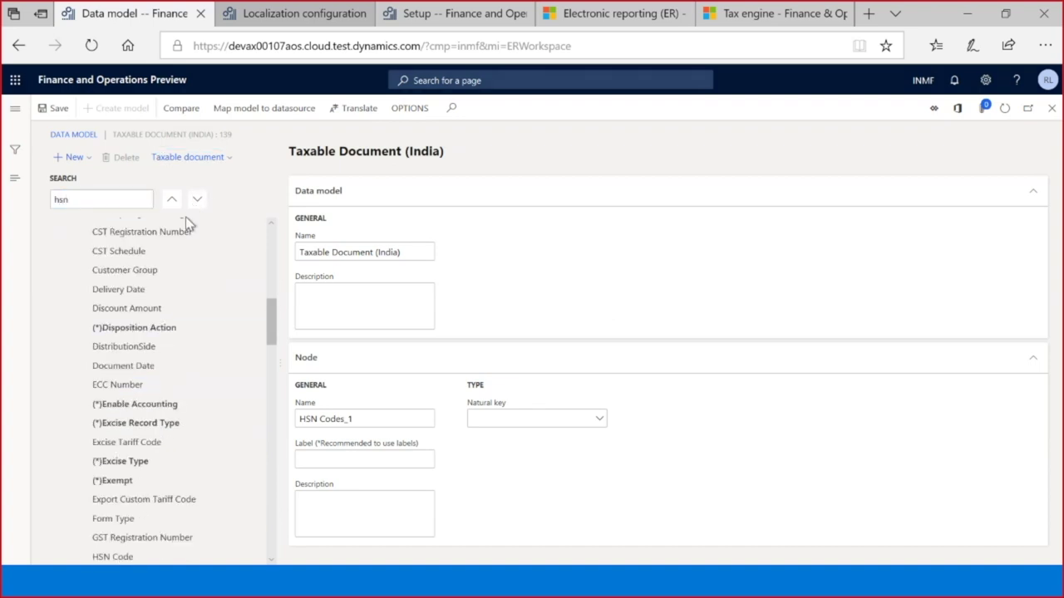
left_click(113, 564)
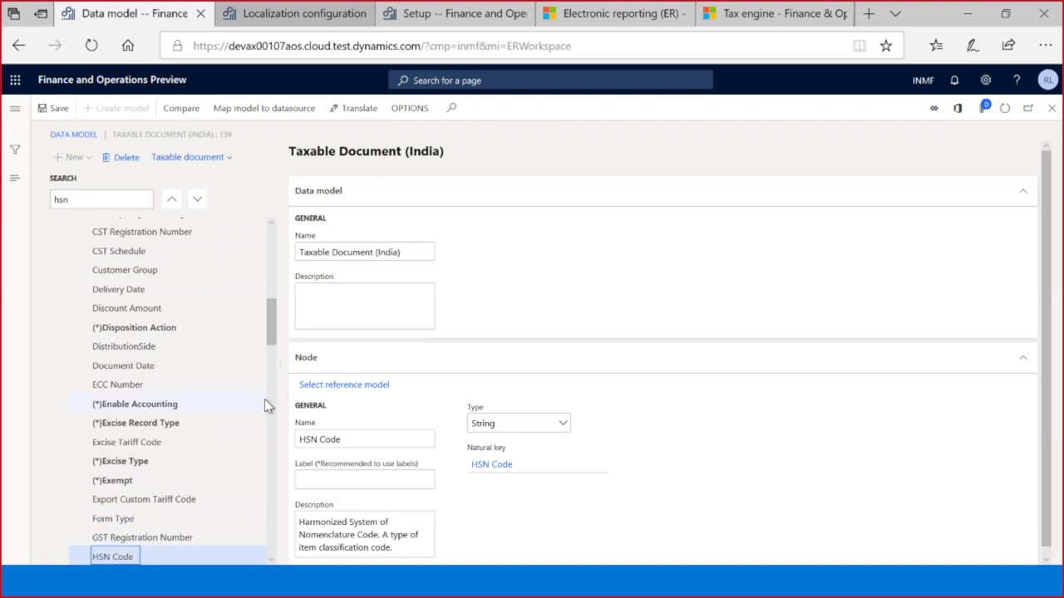
Open the reference model selection for the HSN Code field, find the model matching hsn and close the selection without applying a change
left_click(368, 385)
scroll(742, 246, "down", 5)
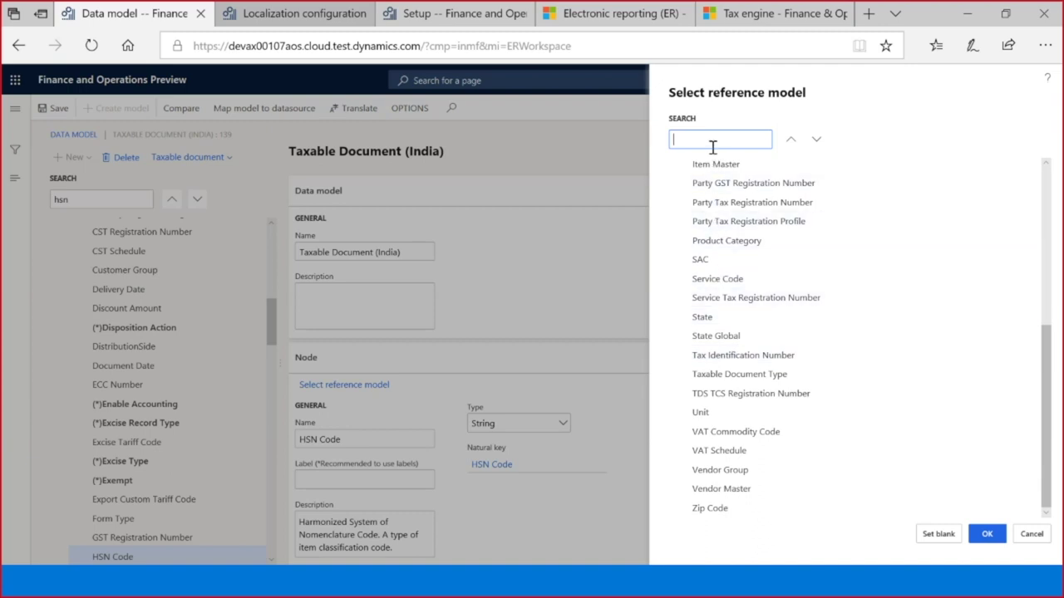
left_click(817, 140)
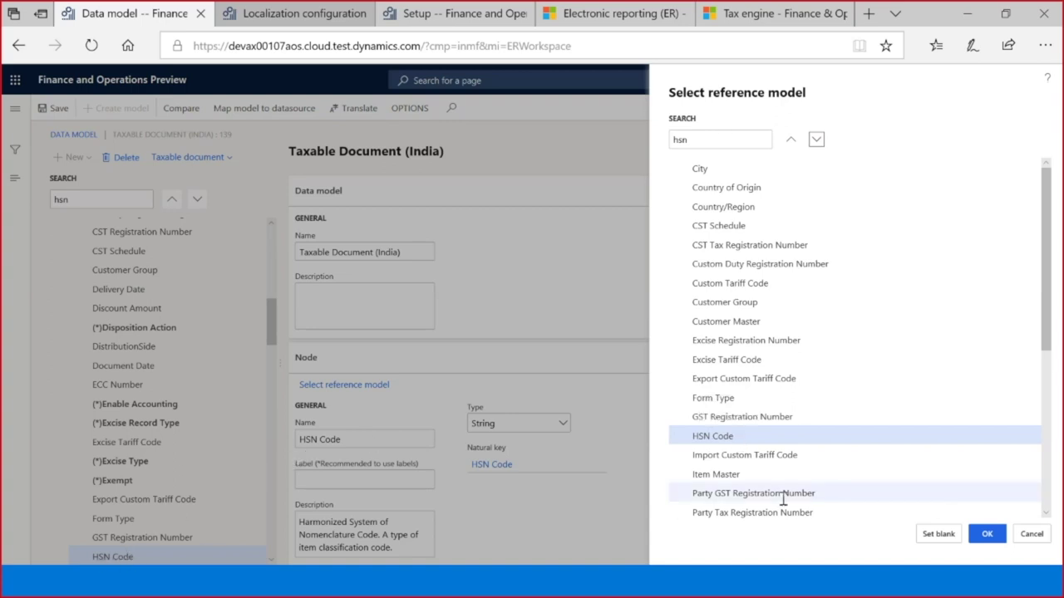
left_click(636, 207)
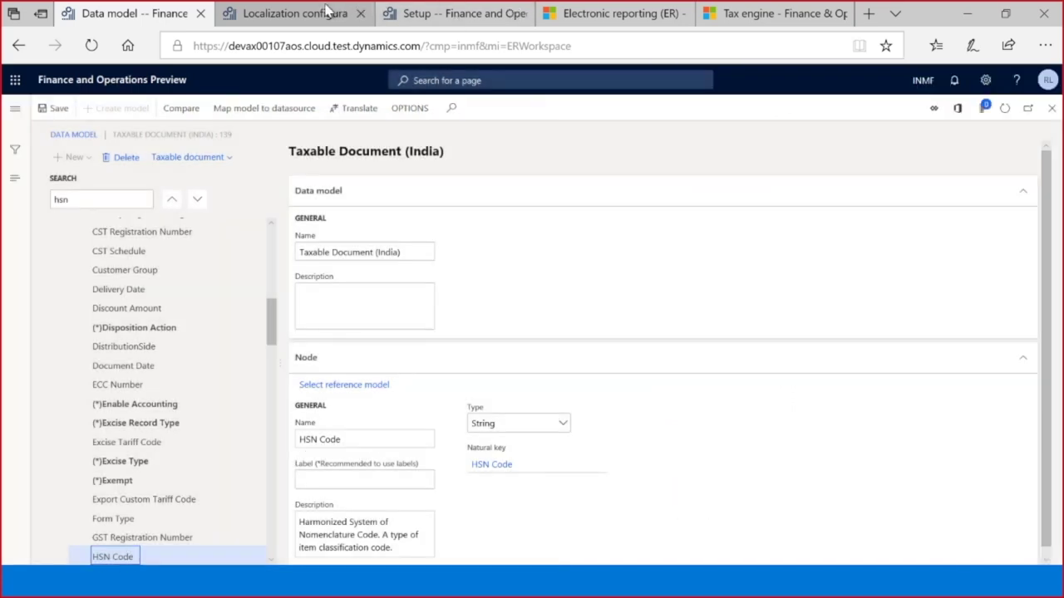
Return to the CGST Rate setup, review the HSN Code value list and close it without choosing a code
left_click(463, 14)
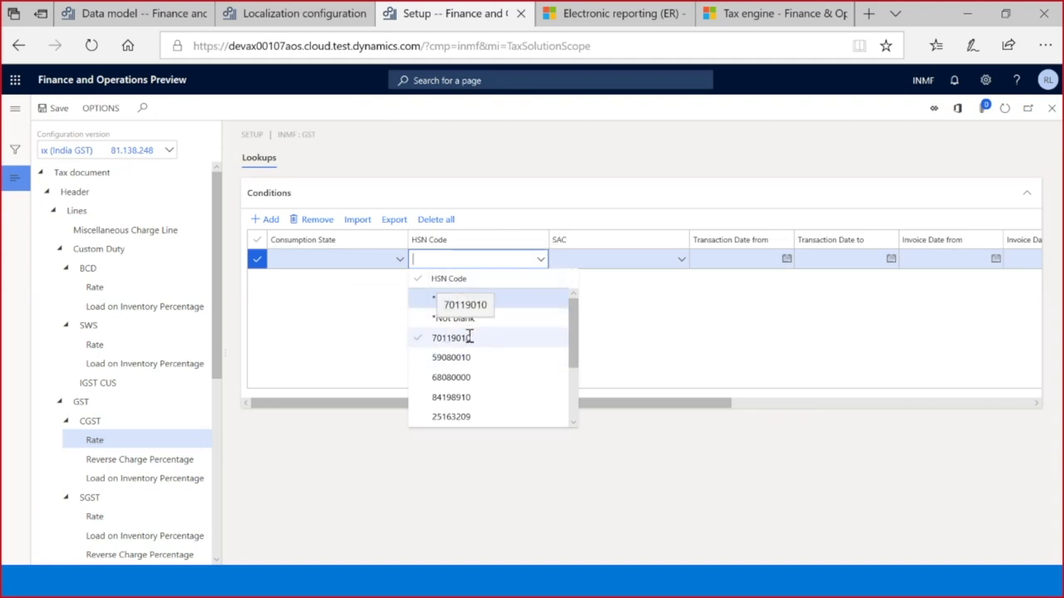
left_click(707, 306)
mouse_move(279, 24)
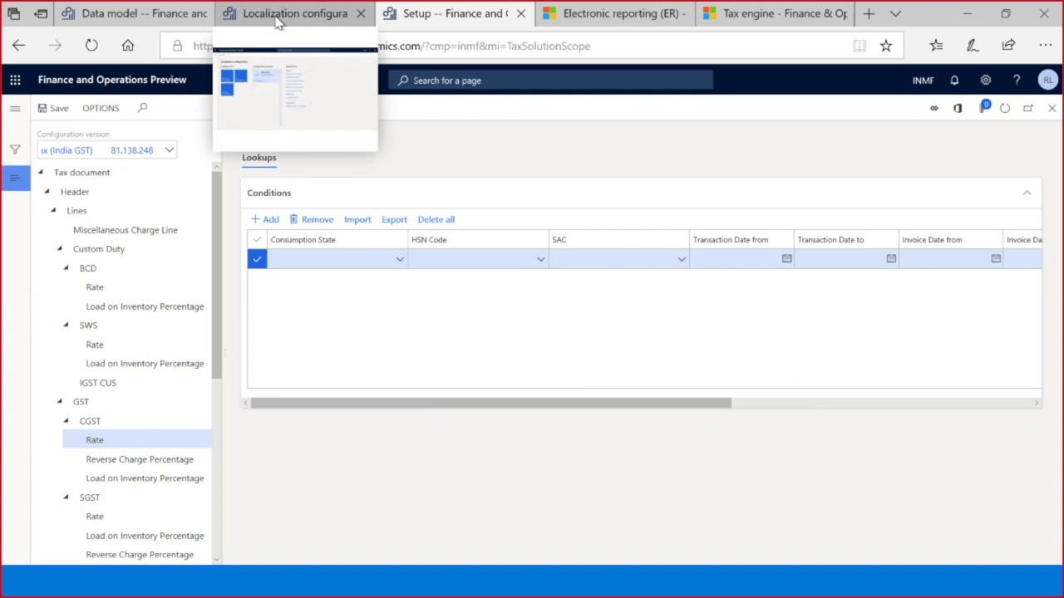
Return to the Taxable Document (India) data model, open its model to datasource mappings and look through the list
left_click(138, 15)
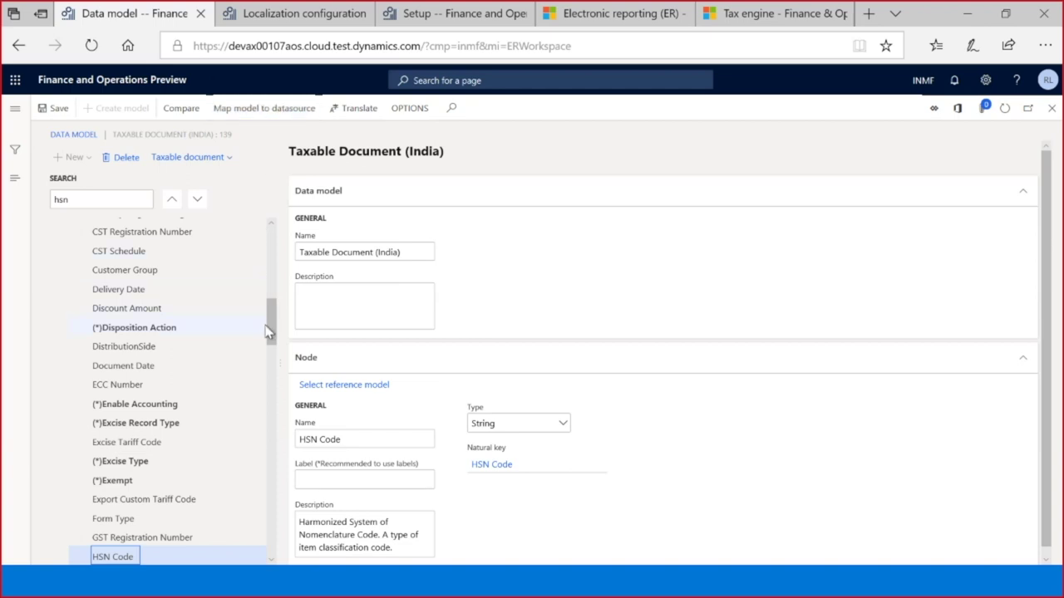
left_click_drag(270, 325, 272, 256)
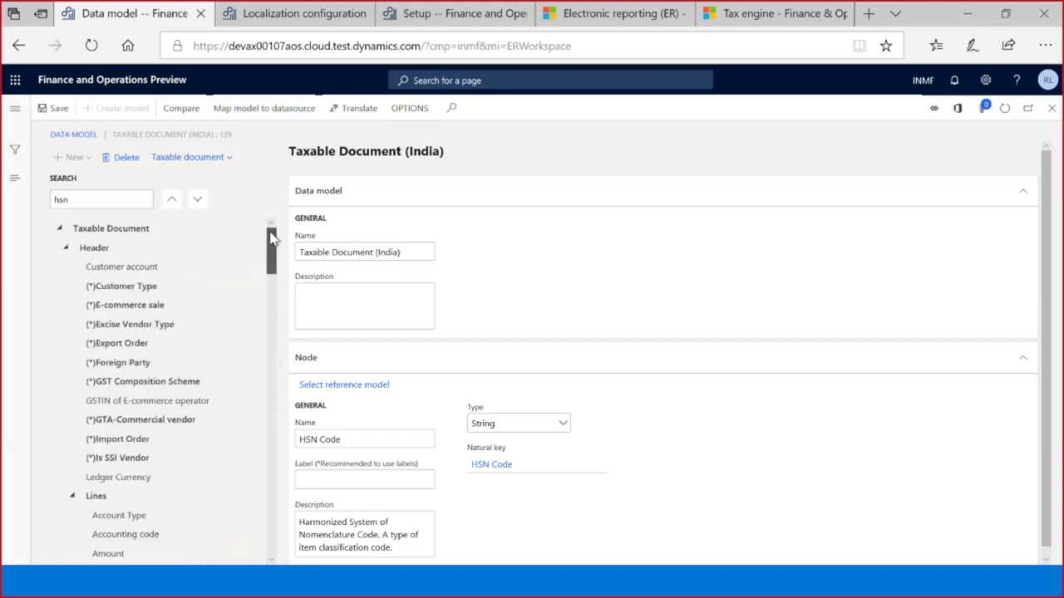
left_click(254, 112)
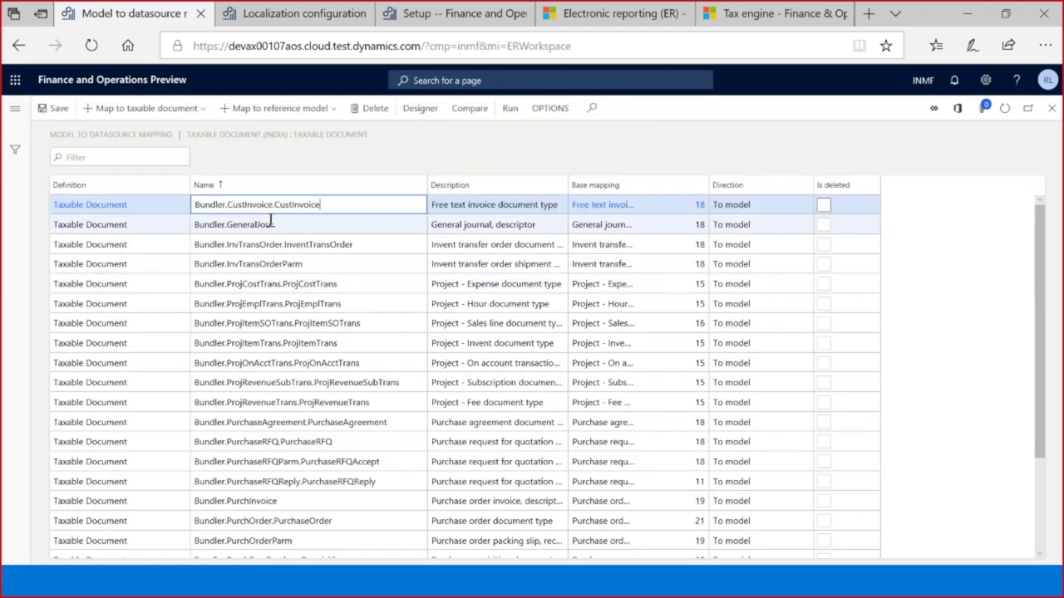
scroll(295, 352, "down", 5)
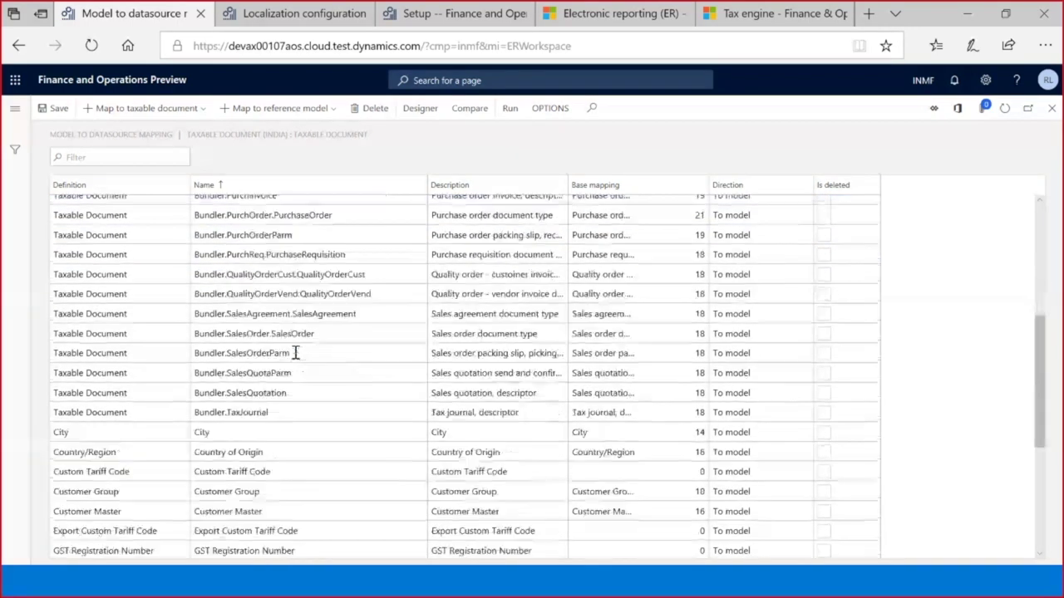
scroll(295, 351, "up", 2)
scroll(295, 351, "up", 4)
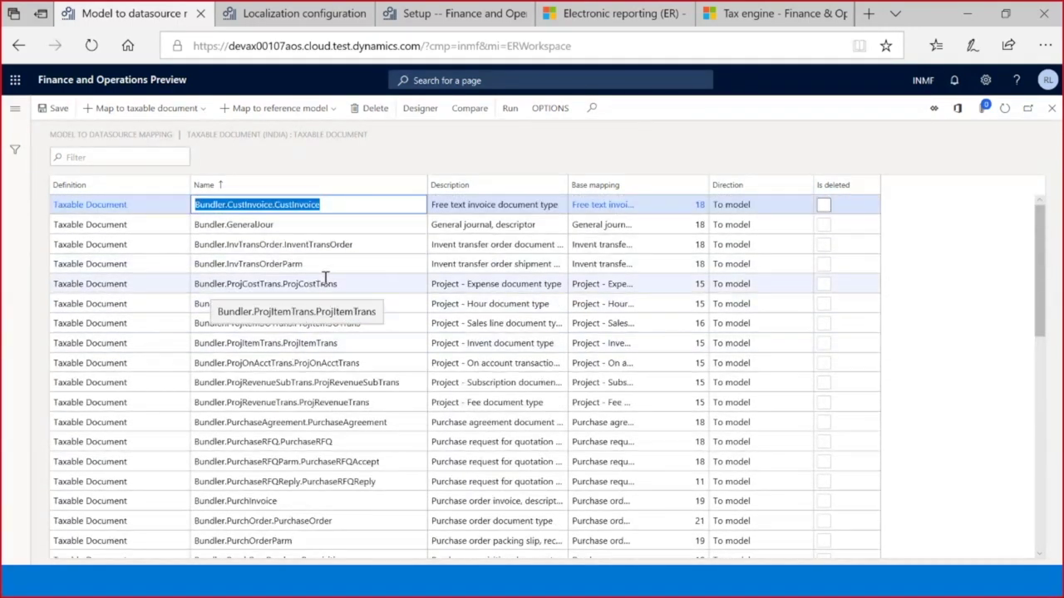
Open the Bundler.CustInvoice.CustInvoice free text invoice mapping in the model mapping designer and view its data source types
left_click(333, 224)
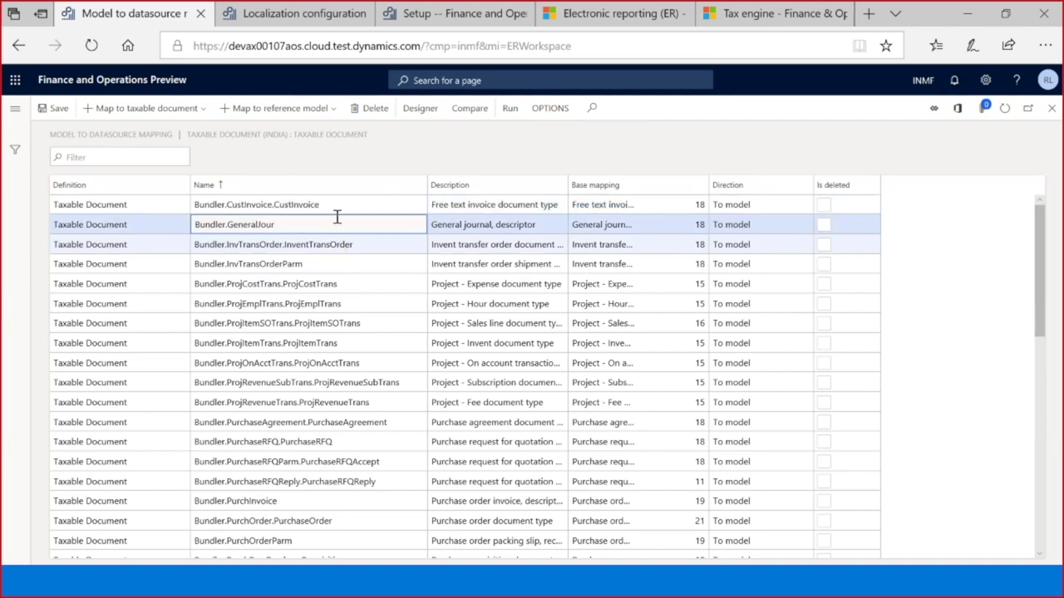
left_click(341, 204)
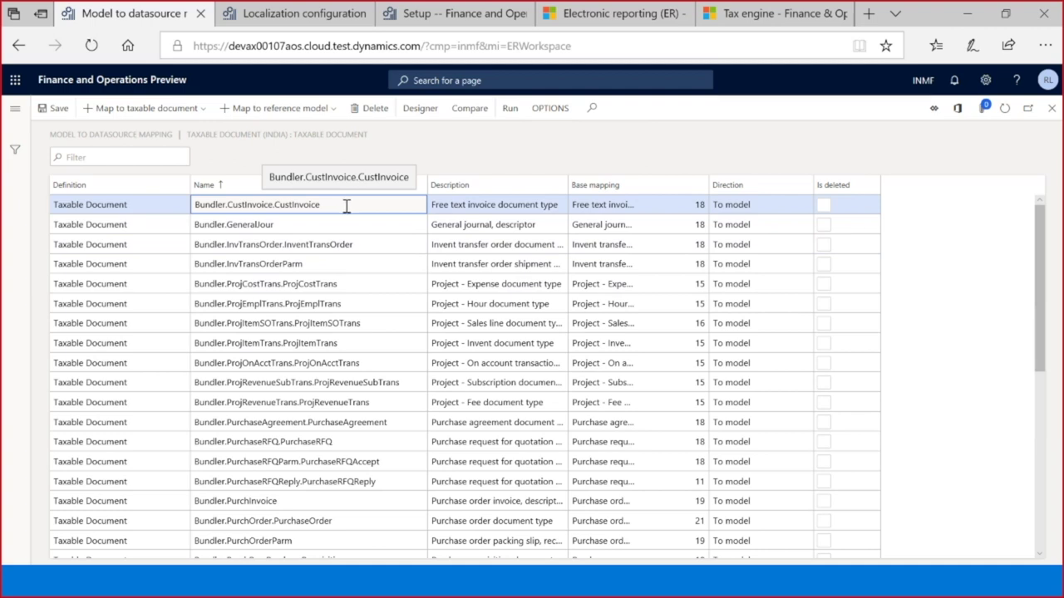
left_click(420, 111)
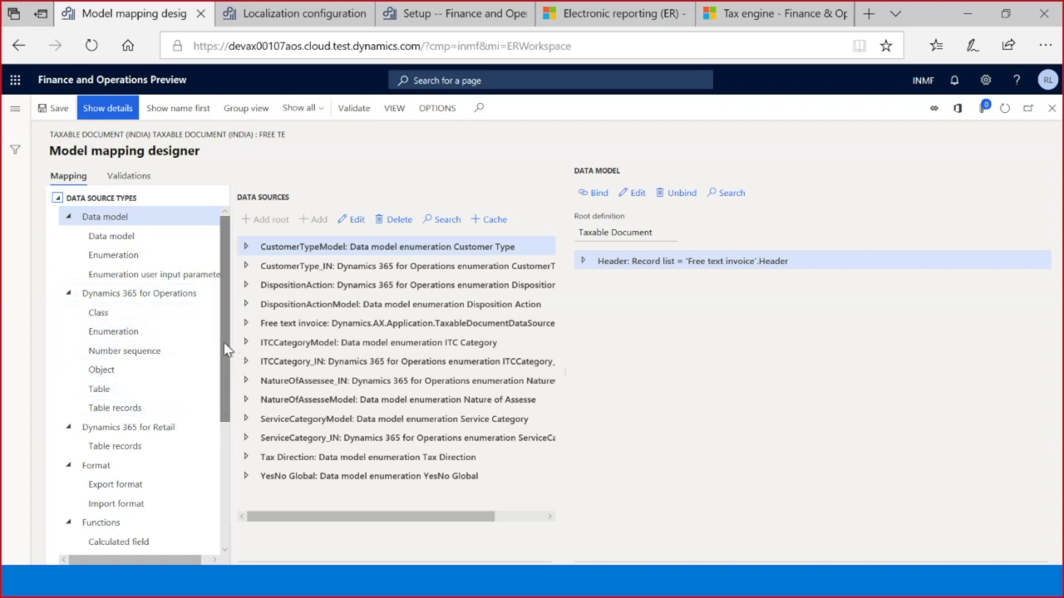
scroll(224, 349, "down", 1)
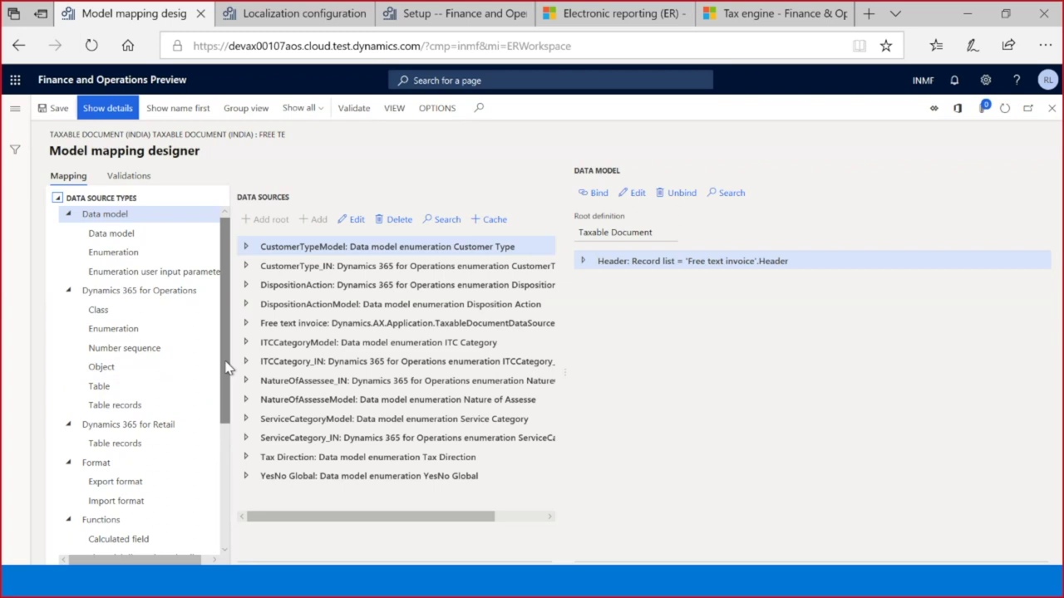
Review the properties for a new root data source of type Taxable document source and cancel without adding it
left_click_drag(227, 368, 231, 491)
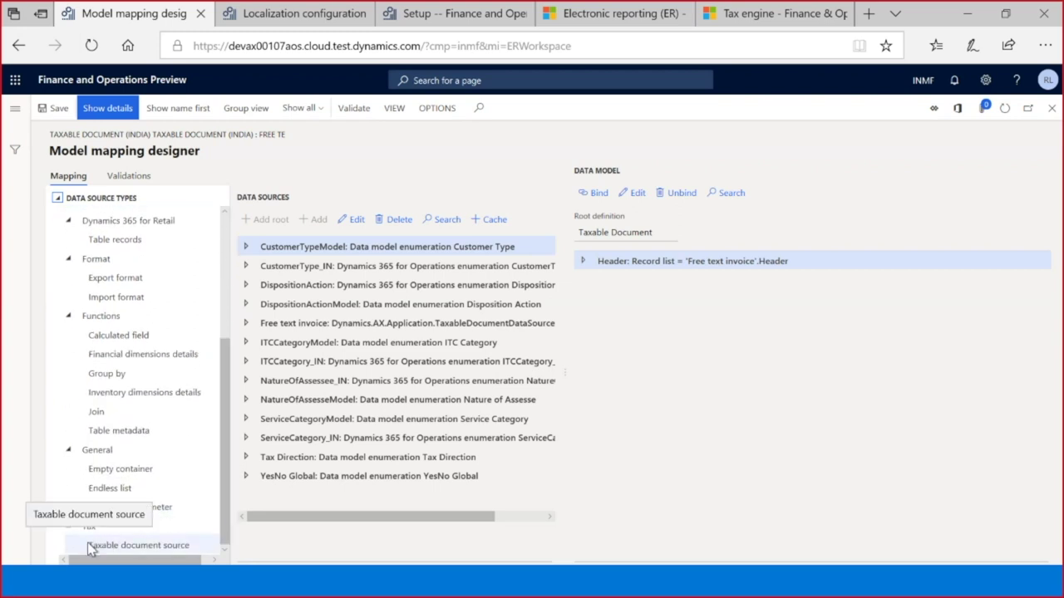
left_click_drag(91, 547, 194, 545)
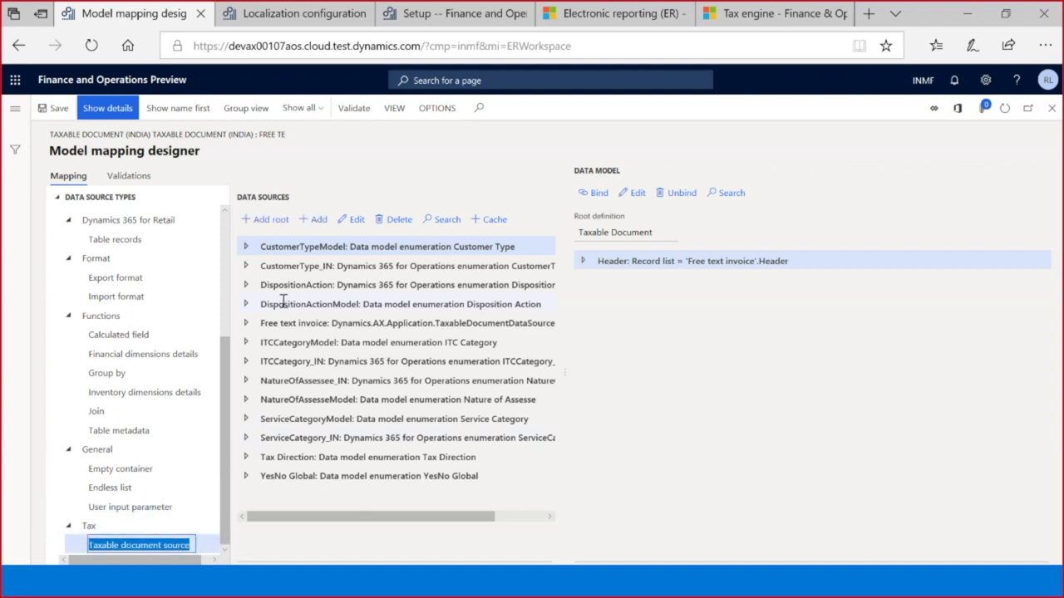
left_click(266, 219)
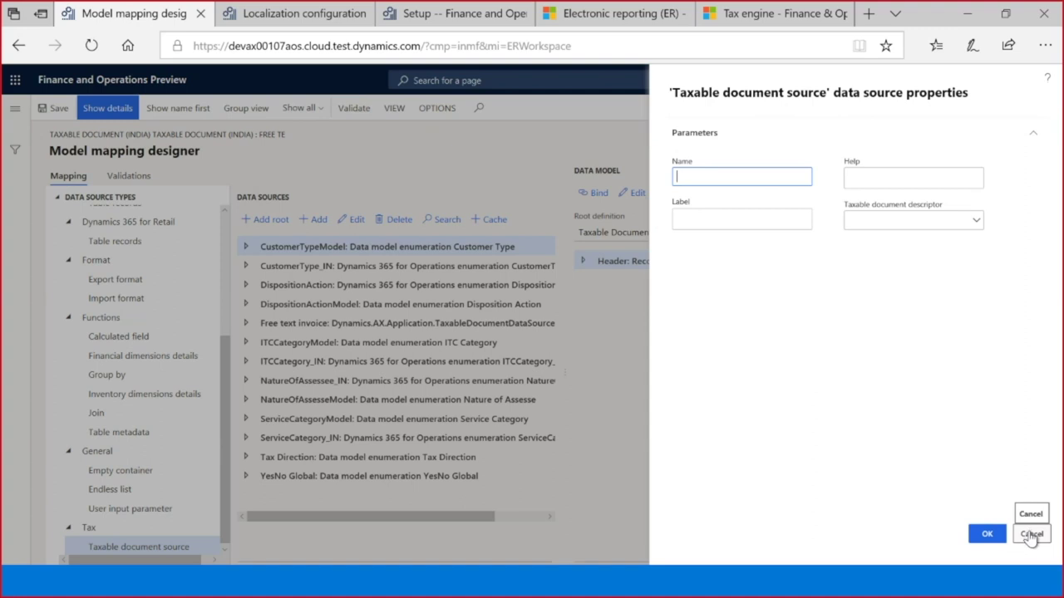
left_click(1024, 537)
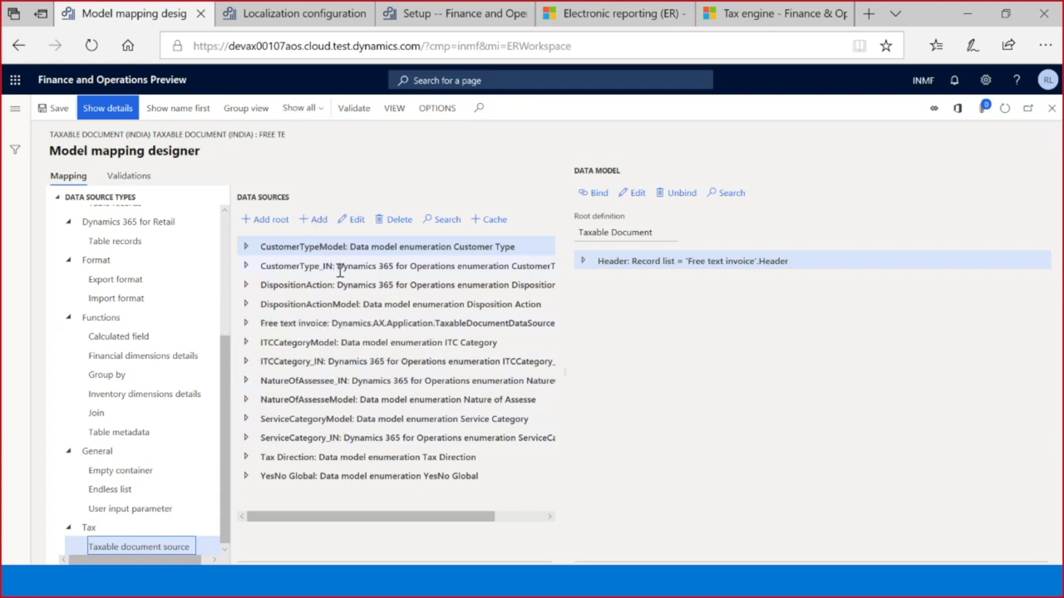
left_click(314, 416)
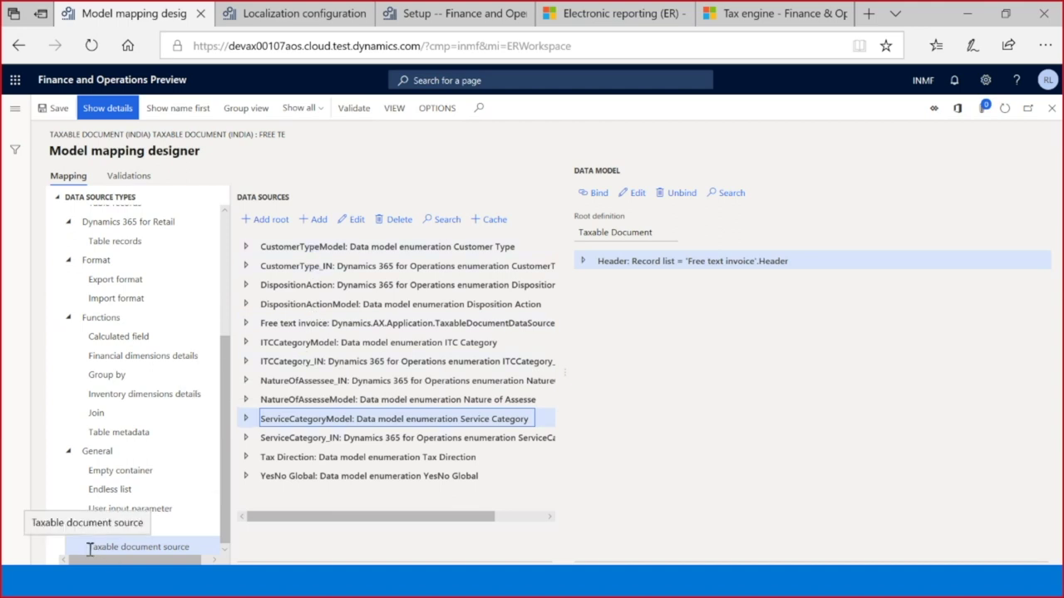
left_click_drag(101, 549, 196, 541)
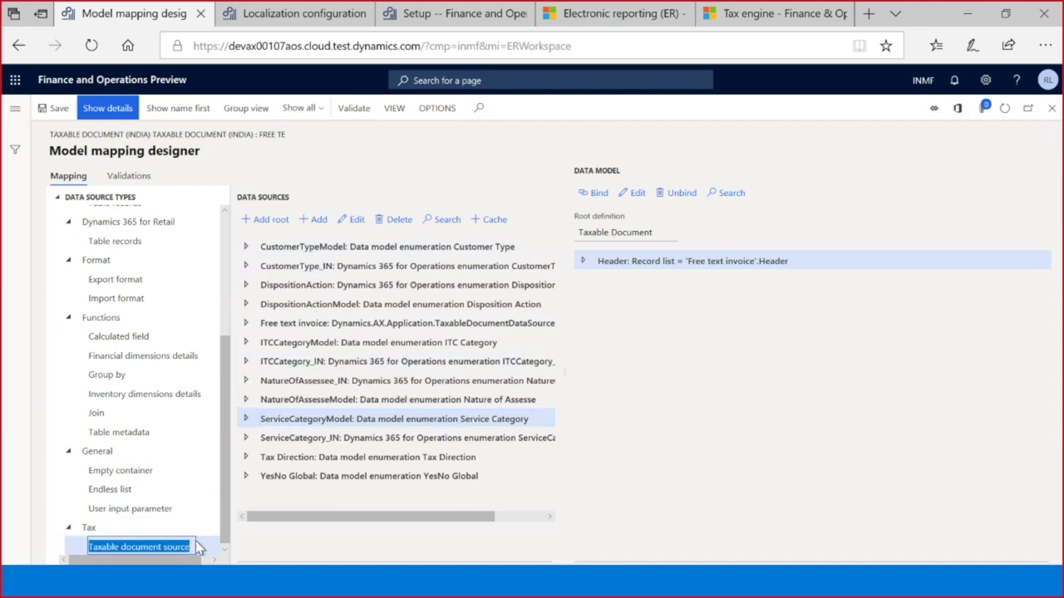
left_click(314, 419)
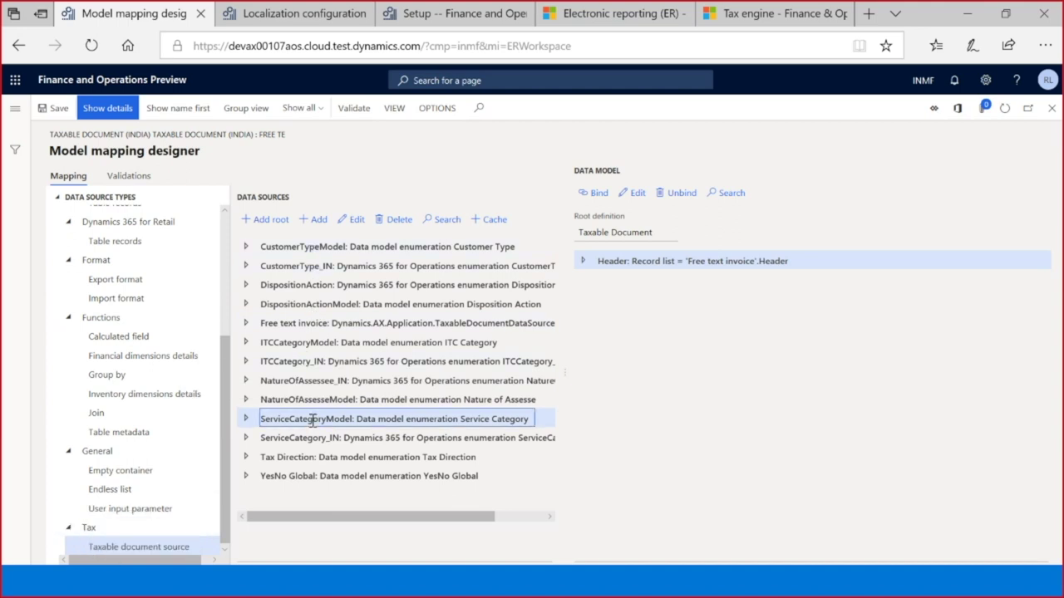
Expand the Free text invoice data source and its Header record, and review the header fields
left_click(296, 322)
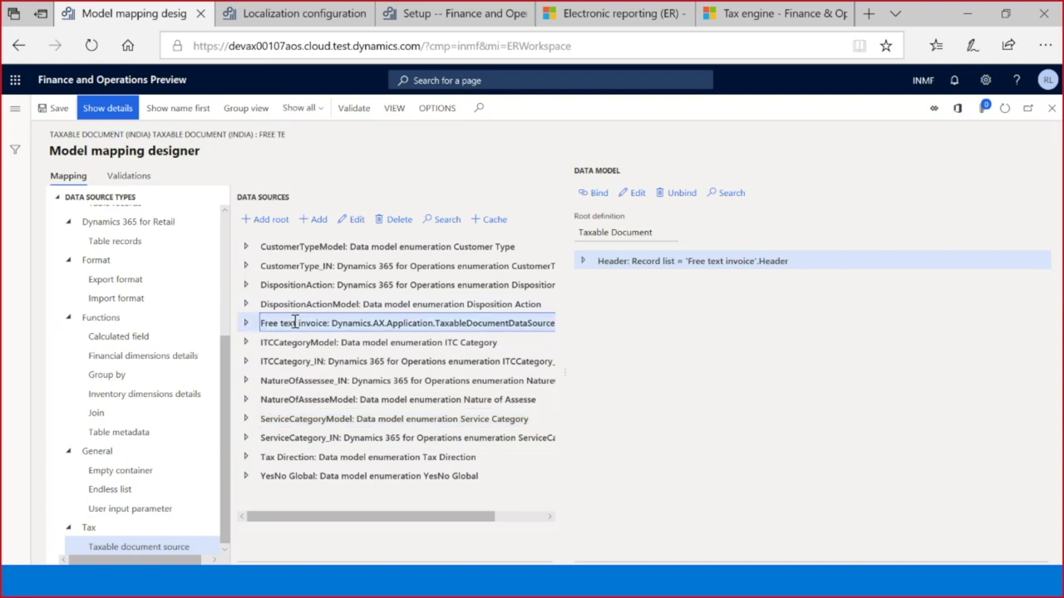
left_click(246, 325)
left_click(255, 344)
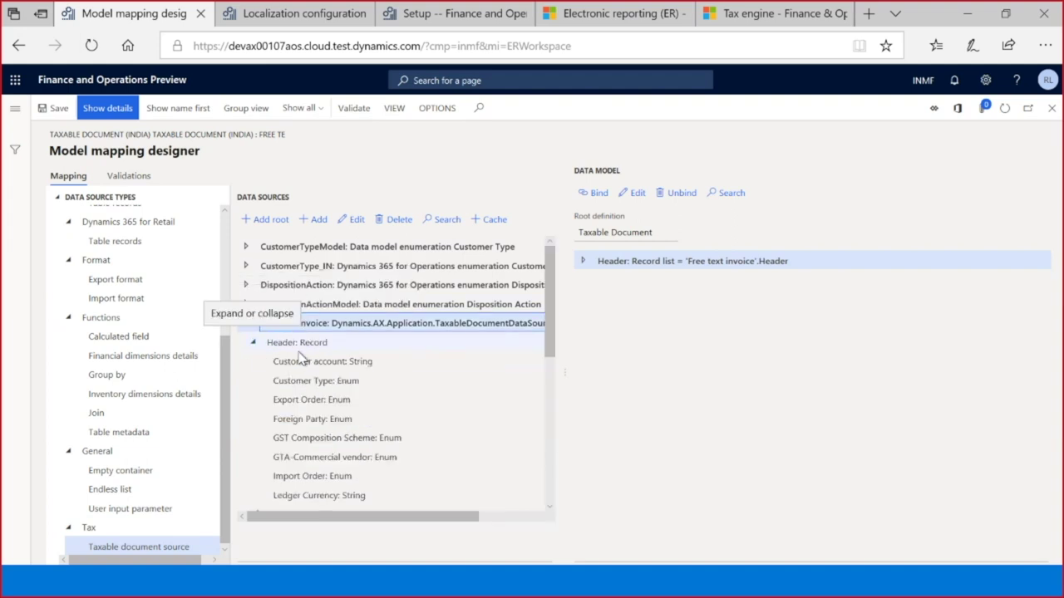
scroll(309, 355, "down", 2)
scroll(309, 355, "down", 1)
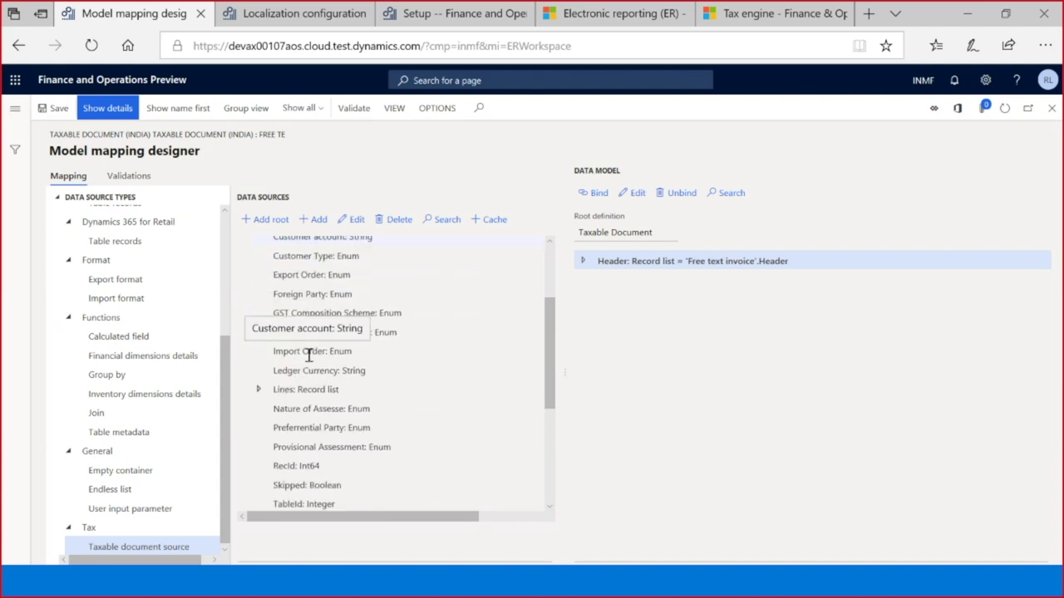
Expand the Header record list in the data model and examine the Customer account field's binding expression
left_click(584, 260)
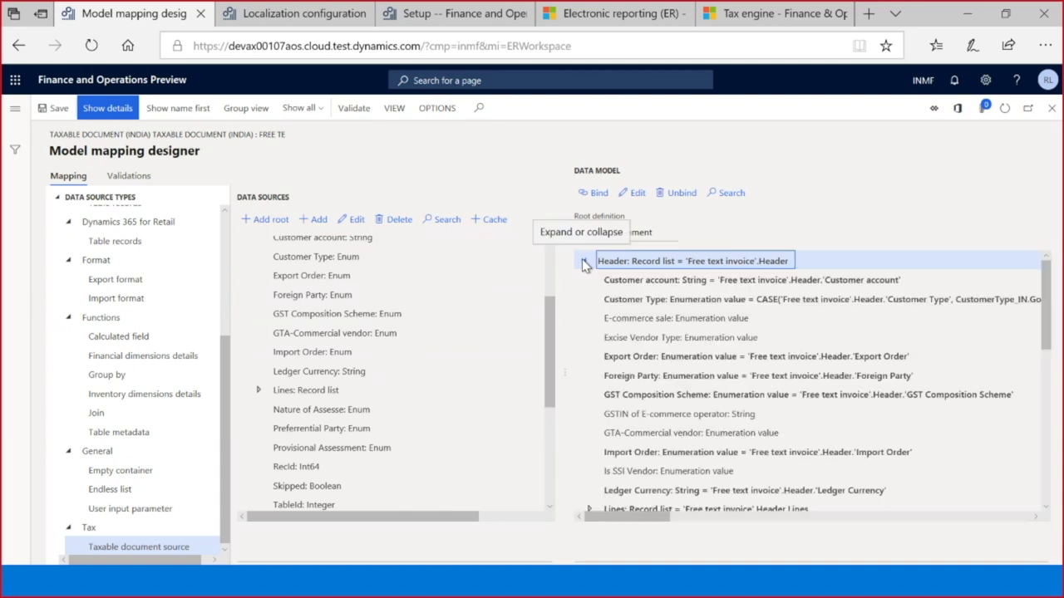
left_click(670, 279)
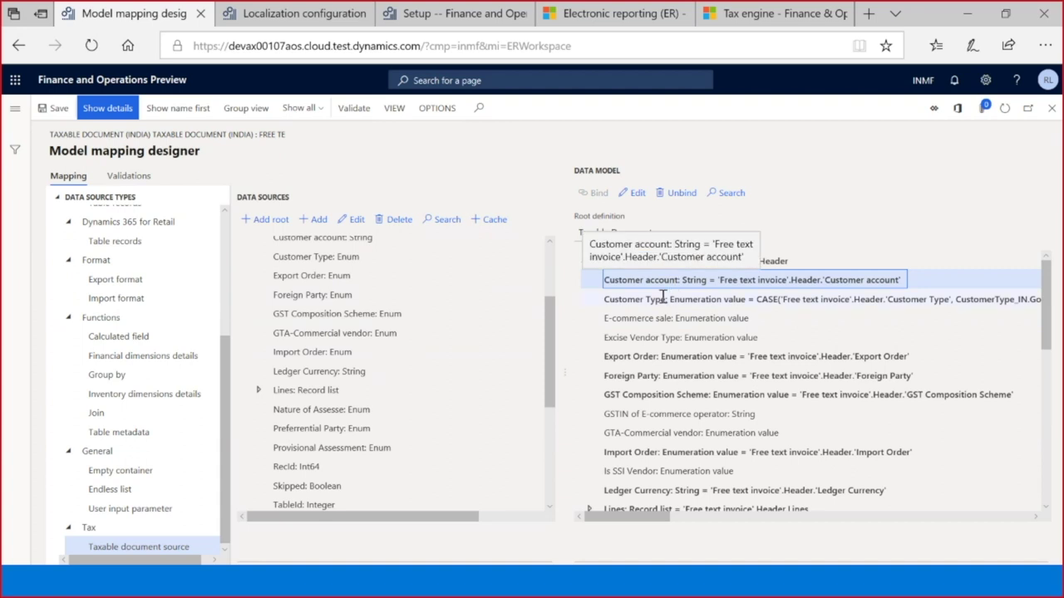
left_click_drag(679, 280, 607, 278)
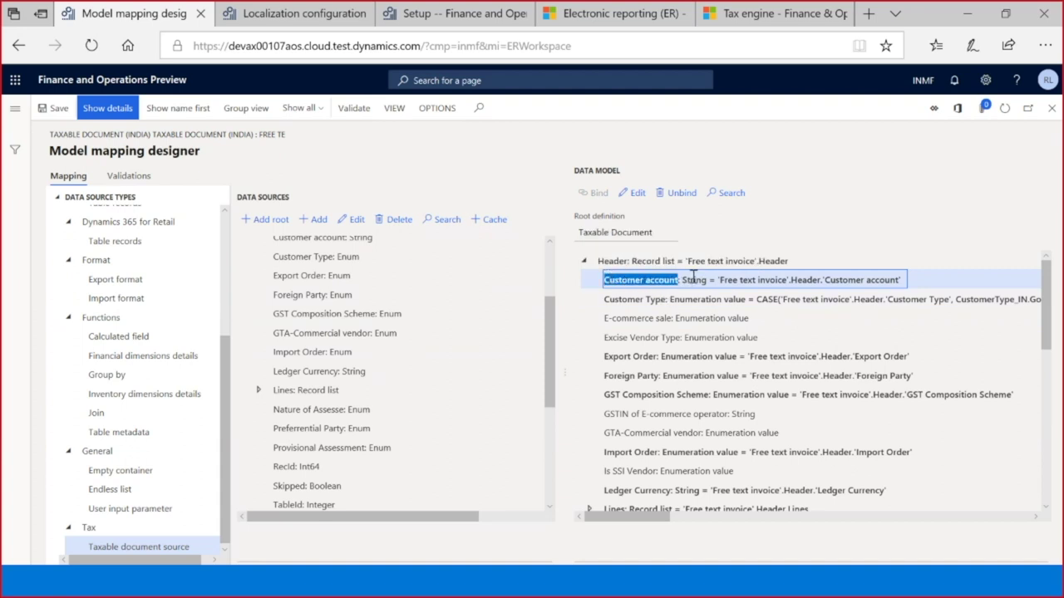
left_click_drag(720, 280, 775, 275)
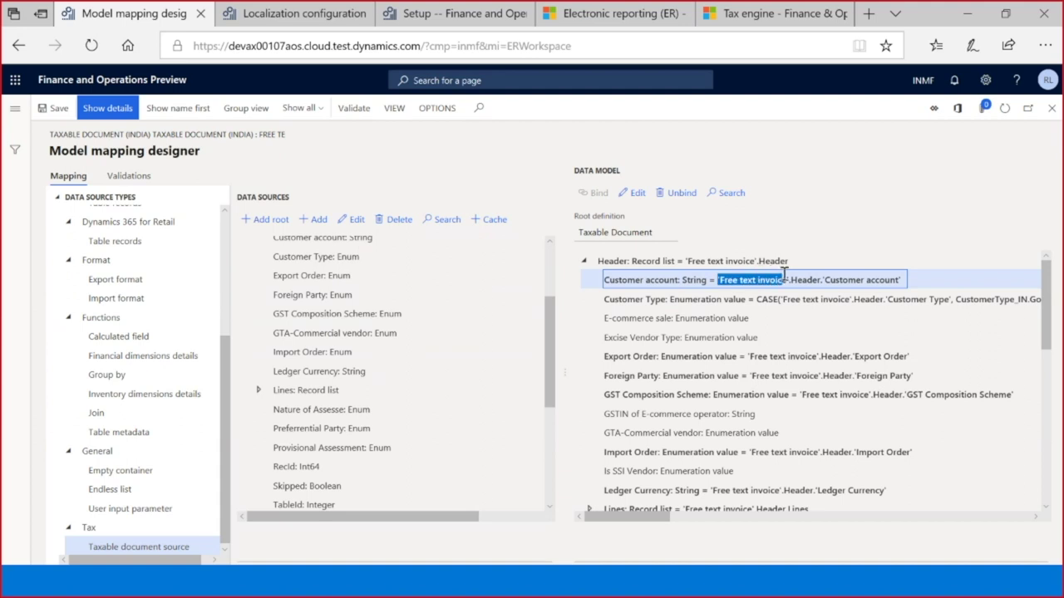
left_click(804, 277)
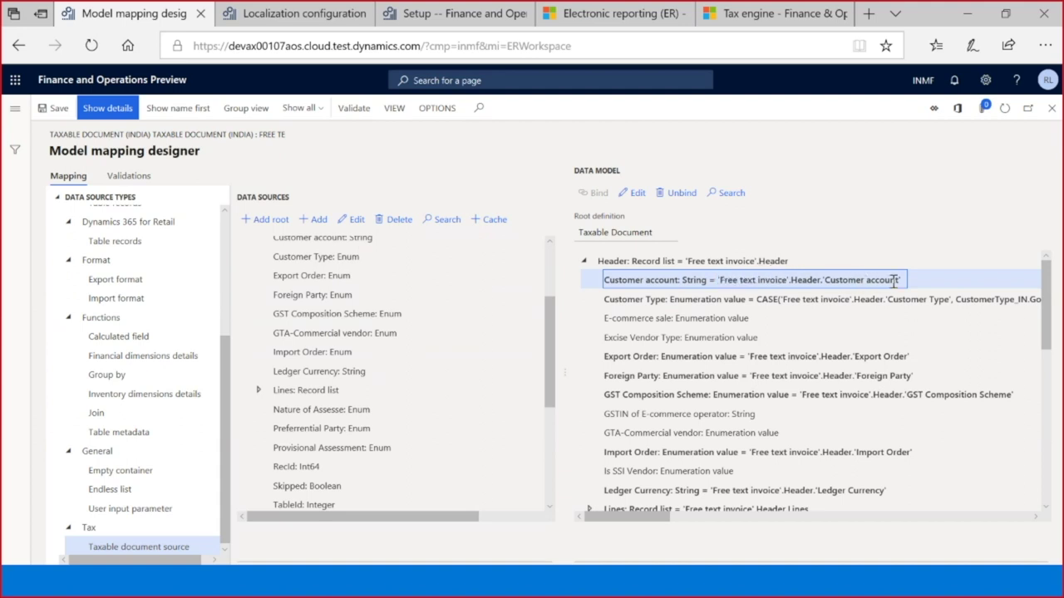
Find and select the Customer account field under the Free text invoice data source's Header record
scroll(548, 345, "up", 2)
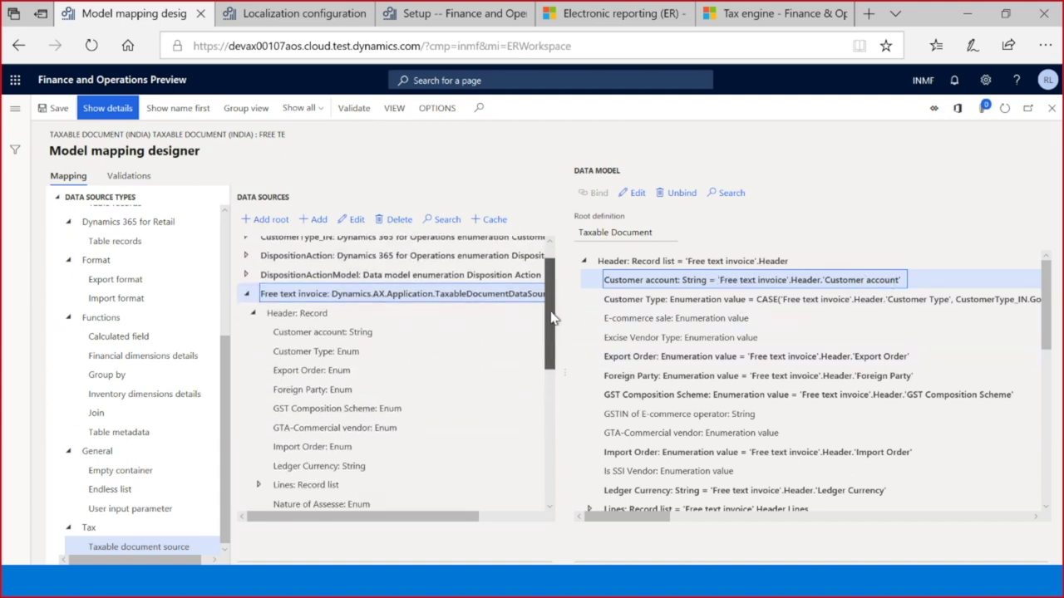
scroll(553, 319, "down", 1)
left_click(351, 310)
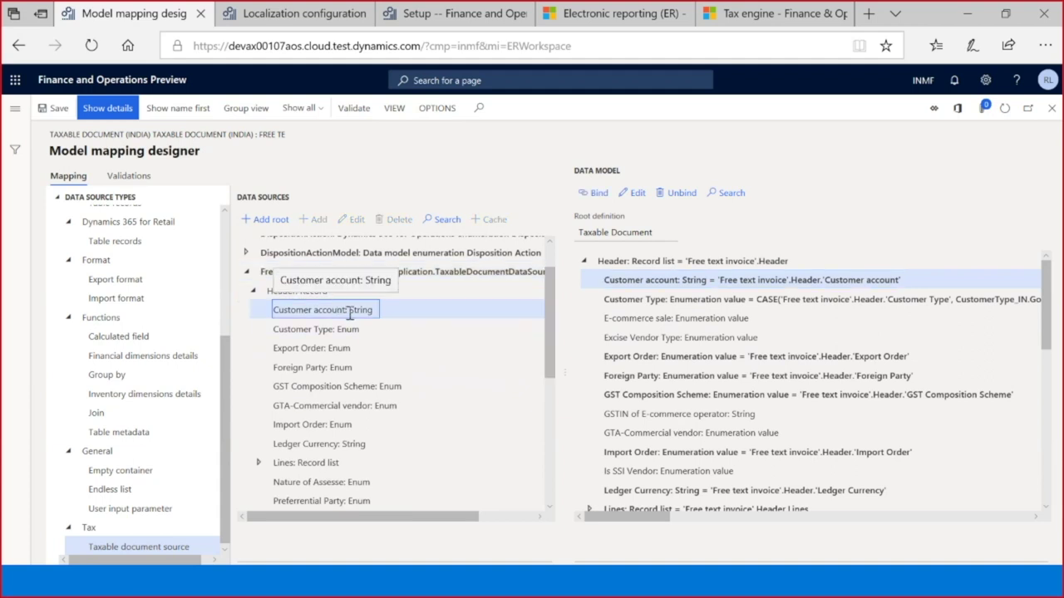
Compare the Export Order source enum with the Excise Vendor Type model field, and briefly consult the Electronic reporting (ER) documentation page
left_click(330, 350)
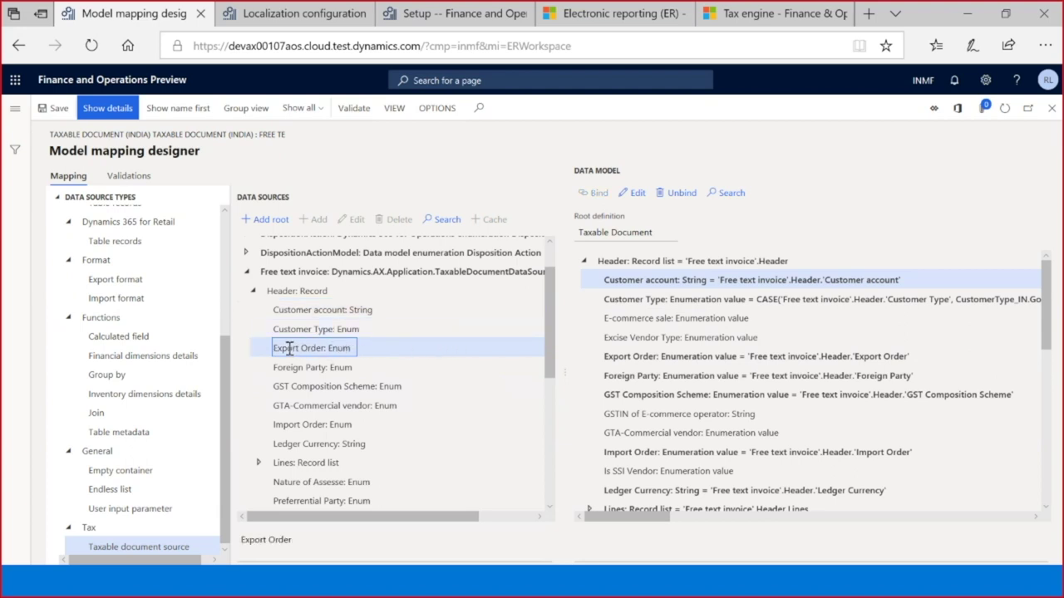
left_click(640, 336)
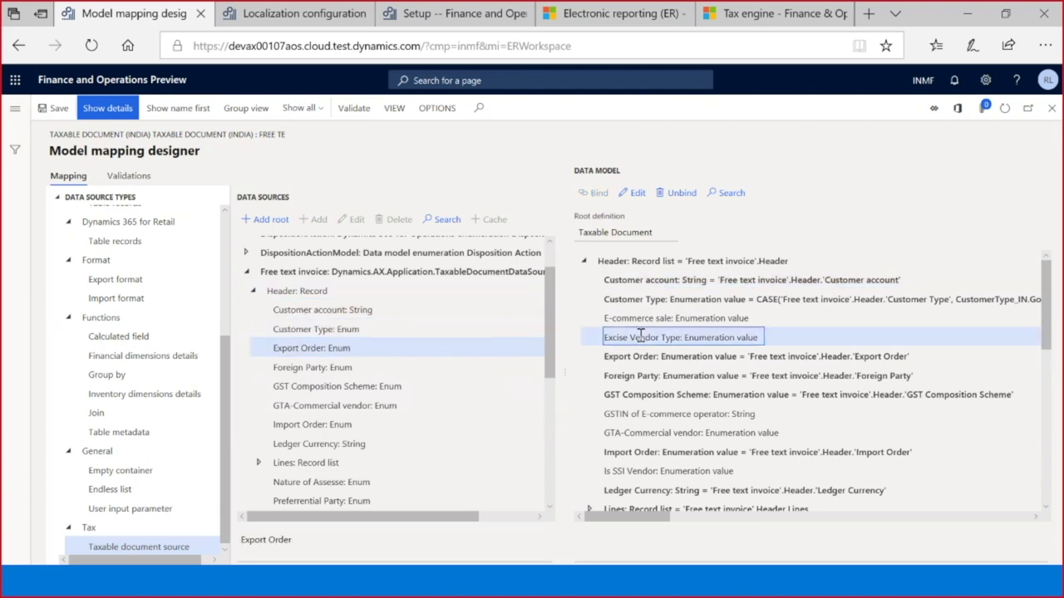
double_click(363, 351)
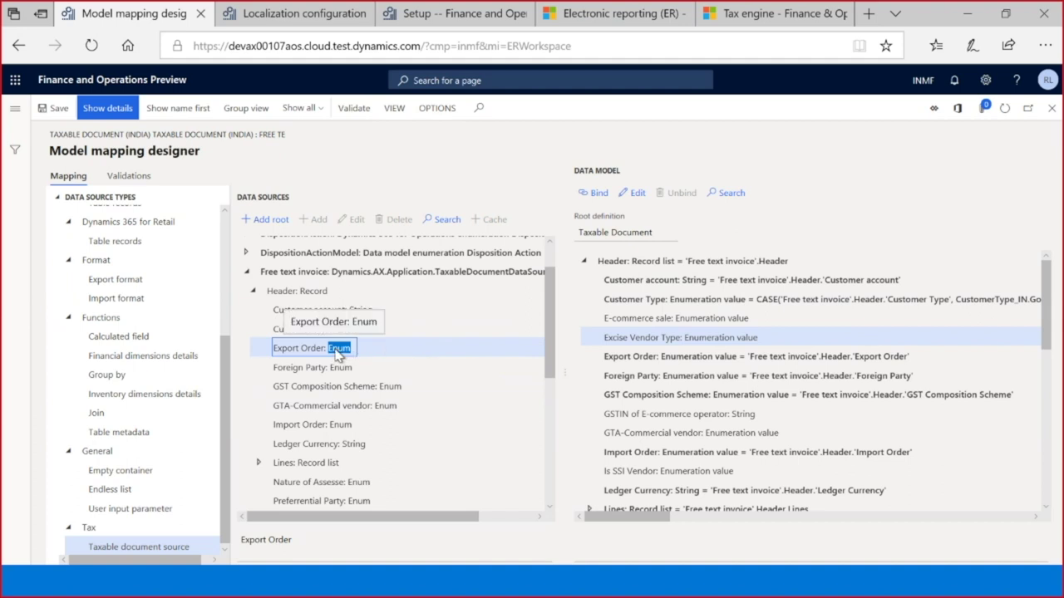
left_click(683, 337)
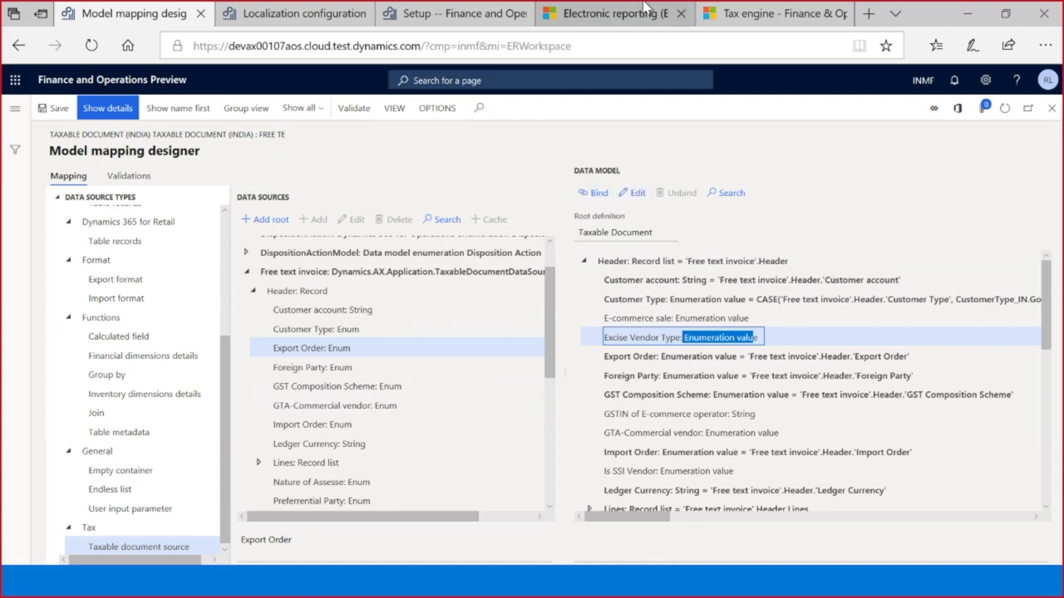
left_click(615, 14)
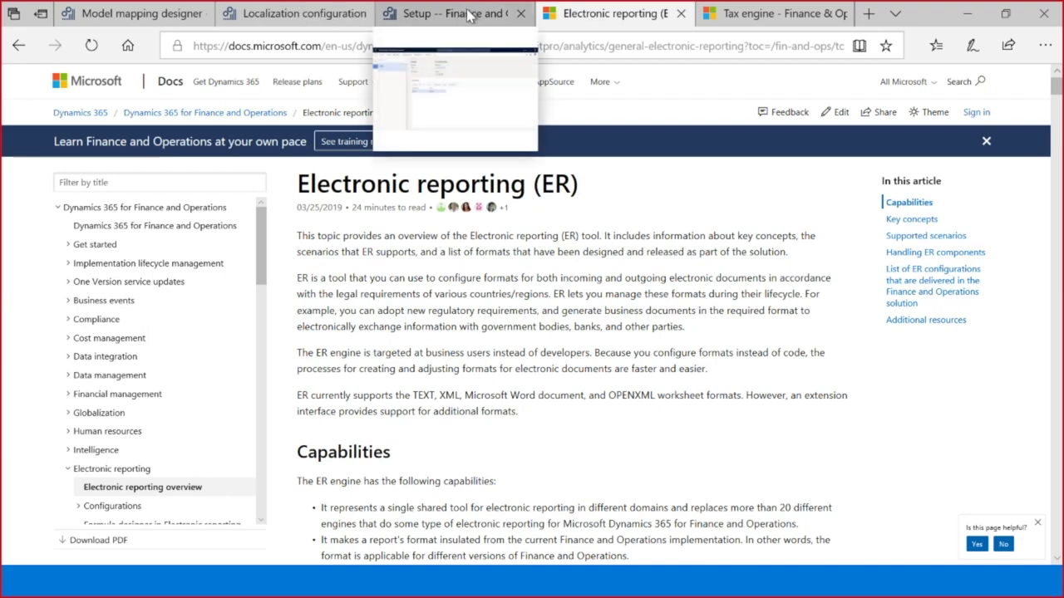
left_click(149, 15)
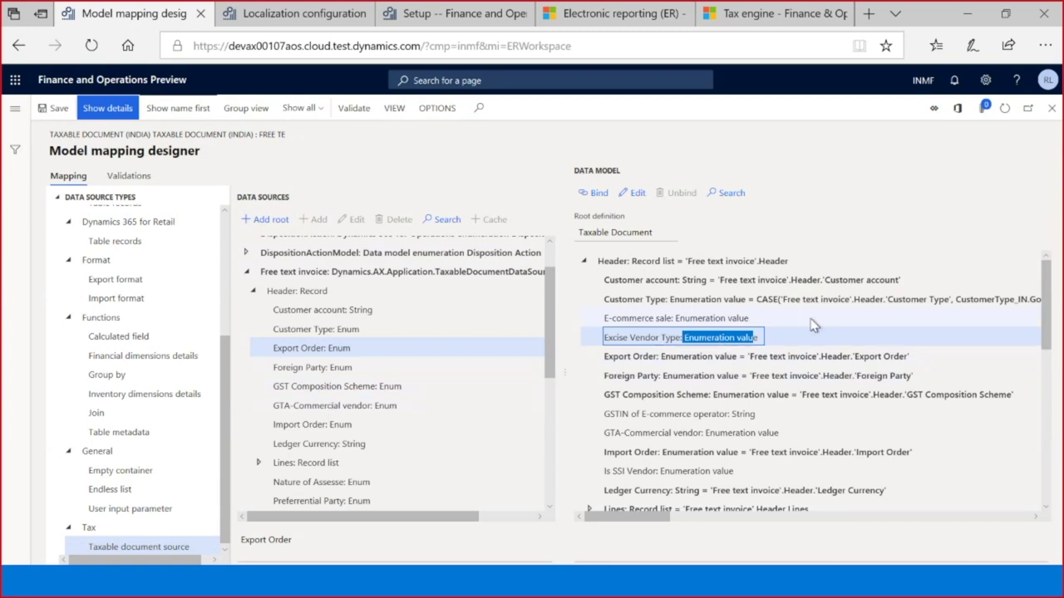
Close the model mapping designer, the model to datasource mapping list and the Taxable Document (India) data model
left_click(1052, 116)
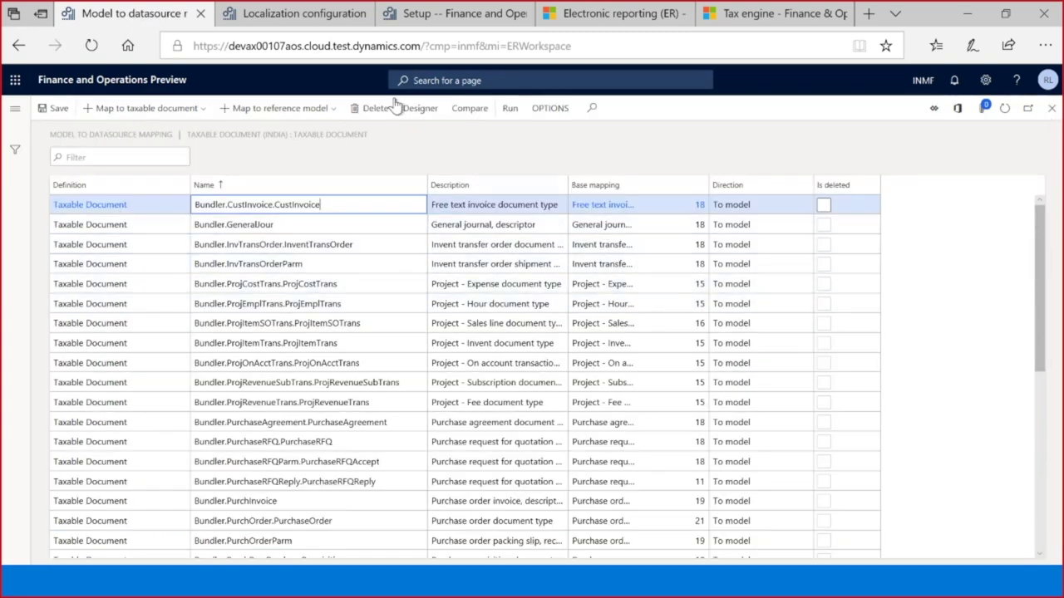
left_click(1051, 108)
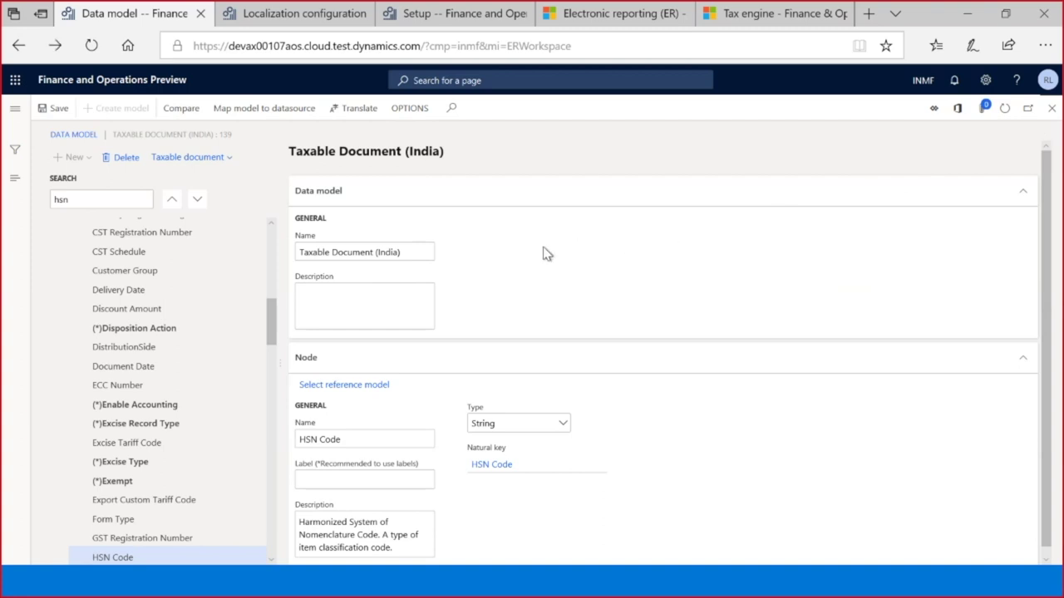
key("Escape")
Switch to the PowerPoint slide show at the Tax document slide
key("alt+Tab")
key("alt+Tab")
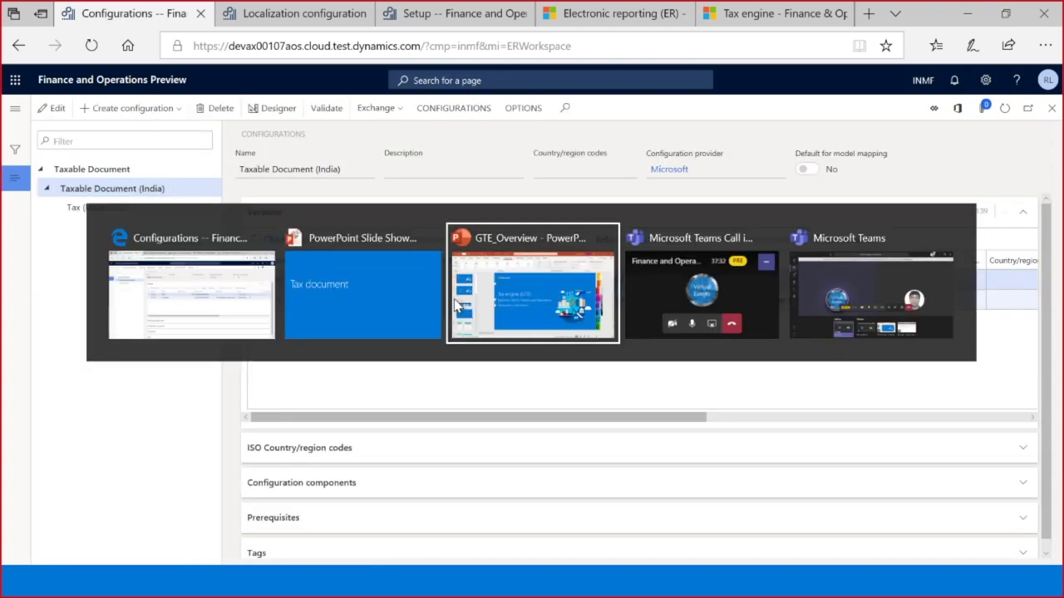
left_click(426, 339)
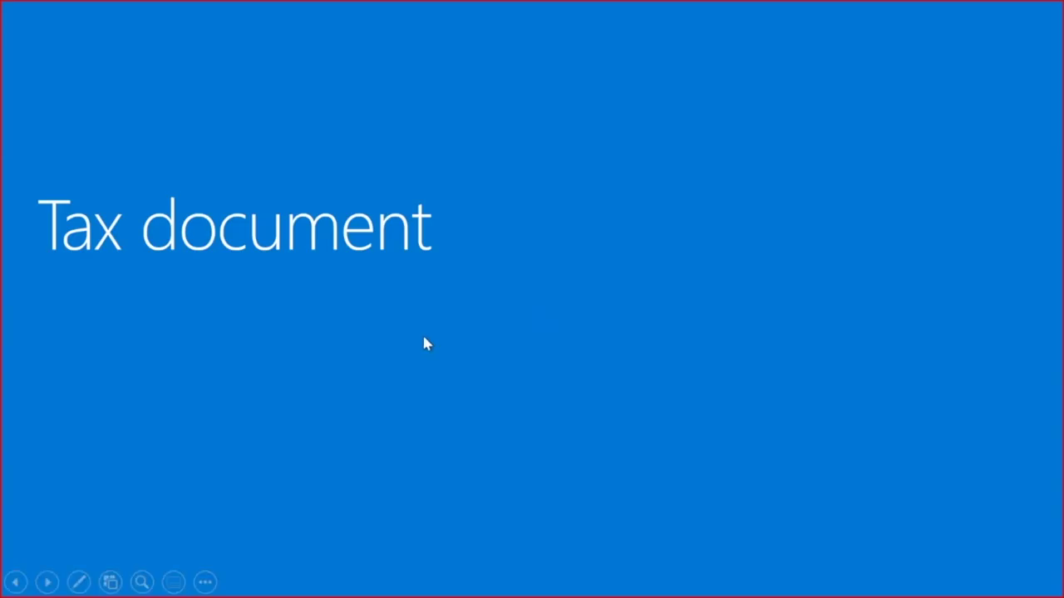
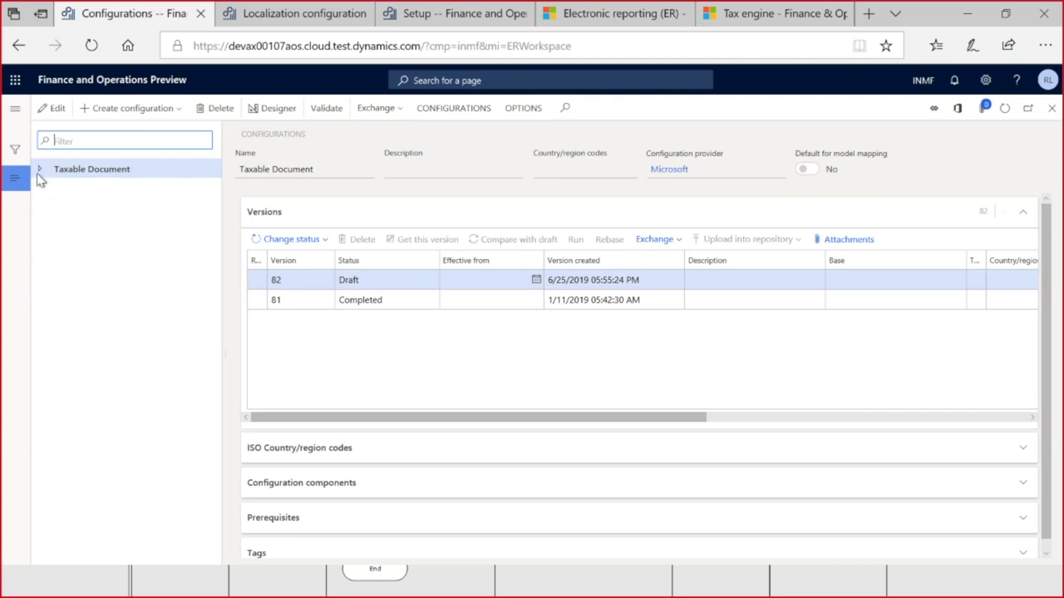
Expand the Taxable Document configuration tree down to Tax (India GST), and close the Configurations page
left_click(39, 169)
left_click(46, 189)
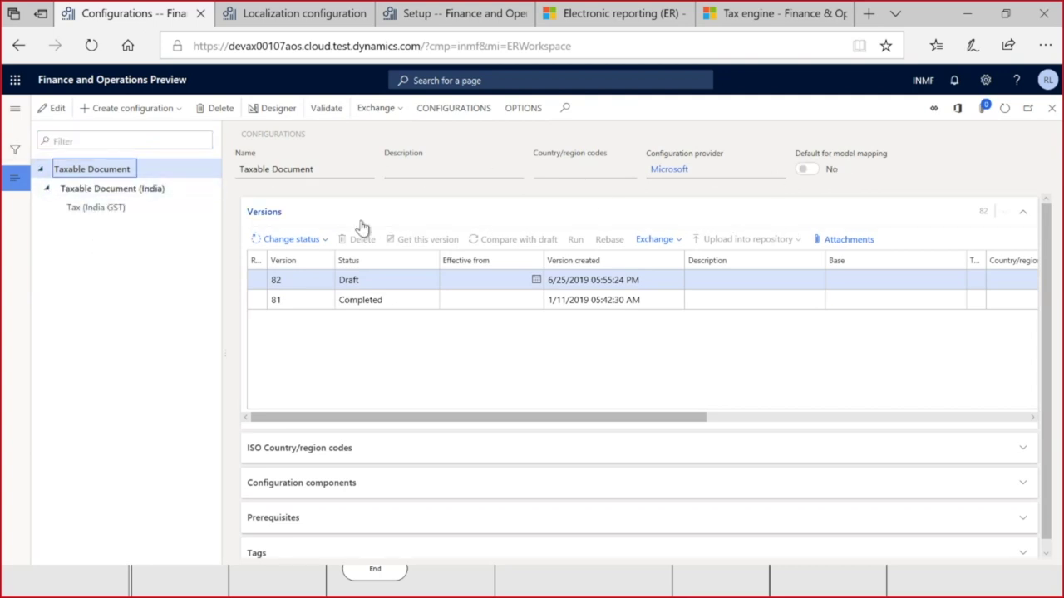
left_click(1052, 108)
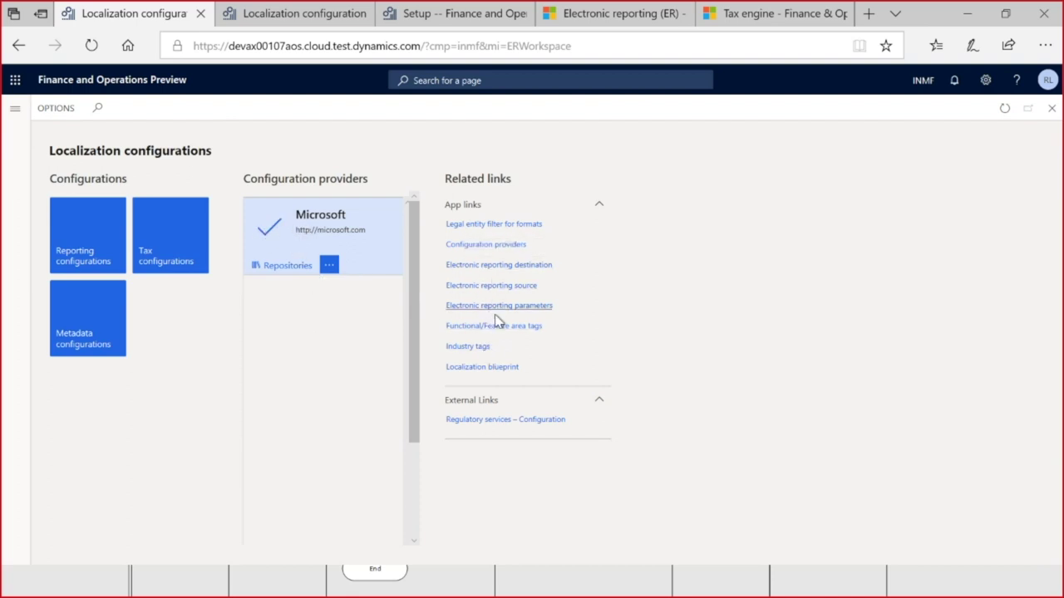
left_click(494, 245)
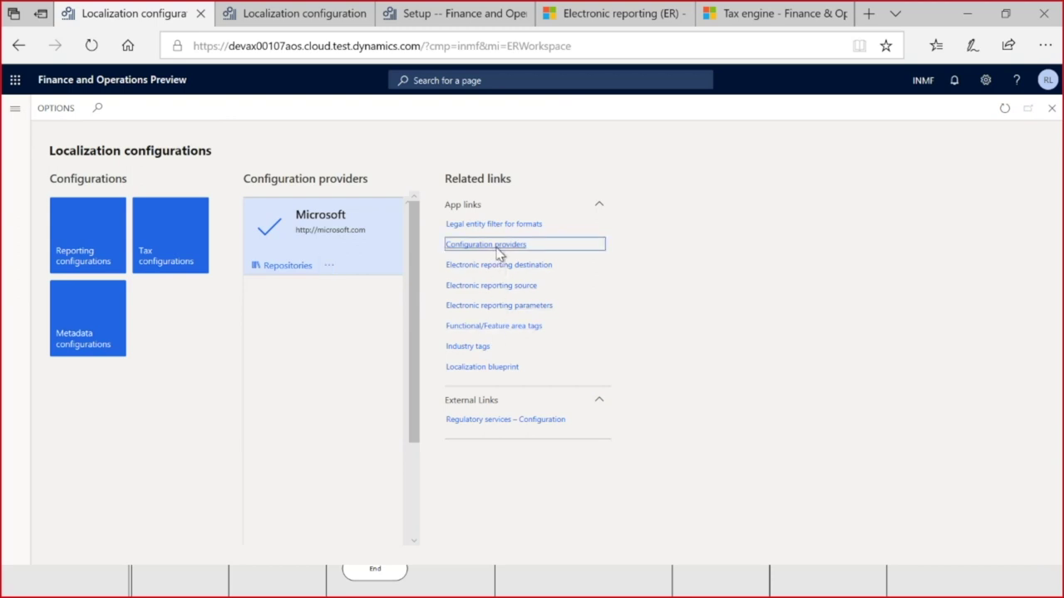
left_click(99, 110)
type("Contoso")
key("Tab")
type("h")
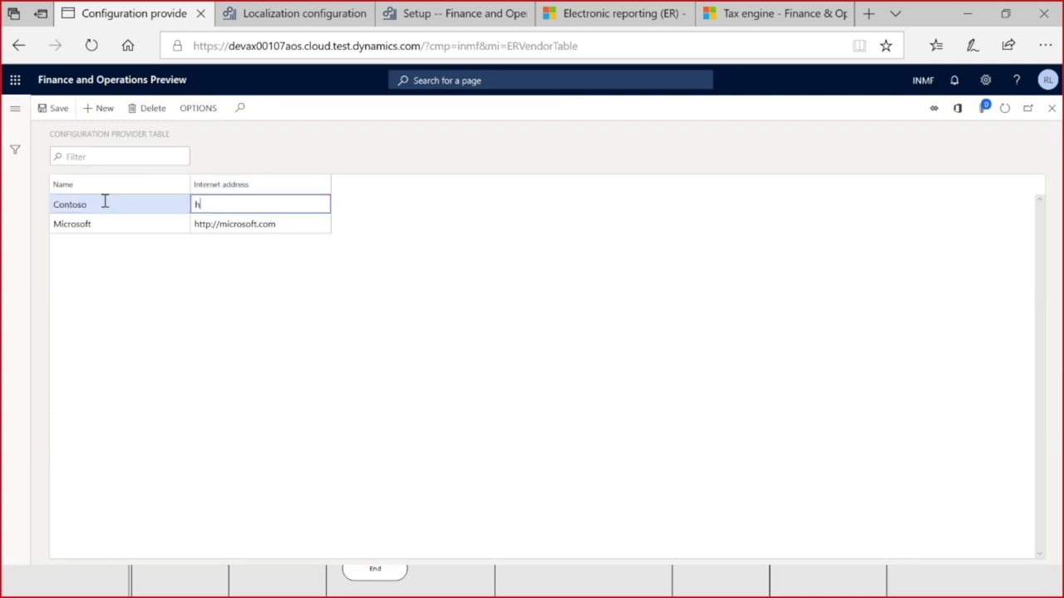
type("etp://Contoso.com")
left_click(64, 108)
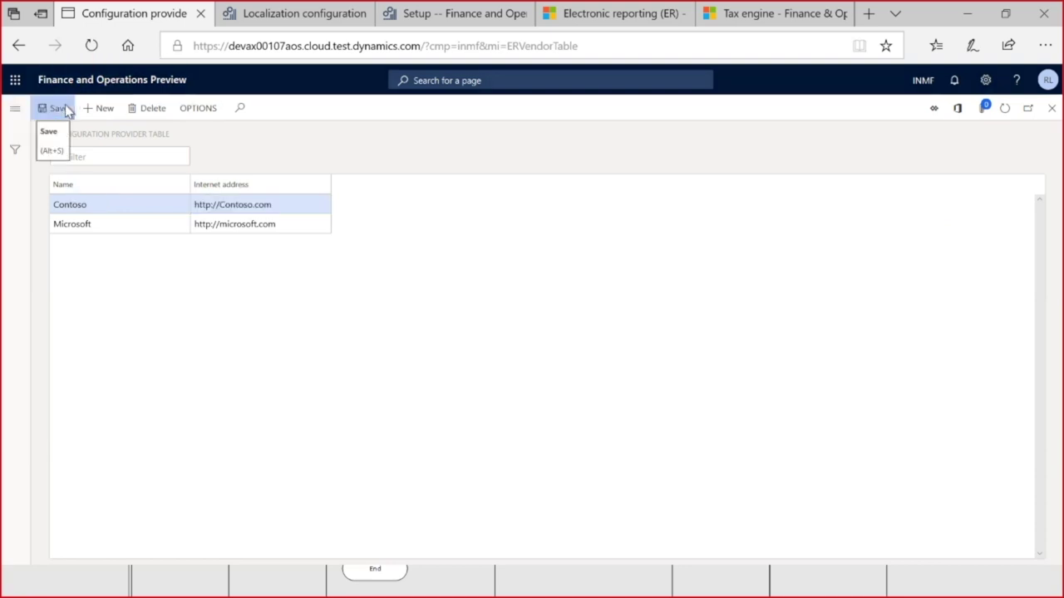
Return to the Localization configurations workspace and set Contoso as the active configuration provider
left_click(1051, 108)
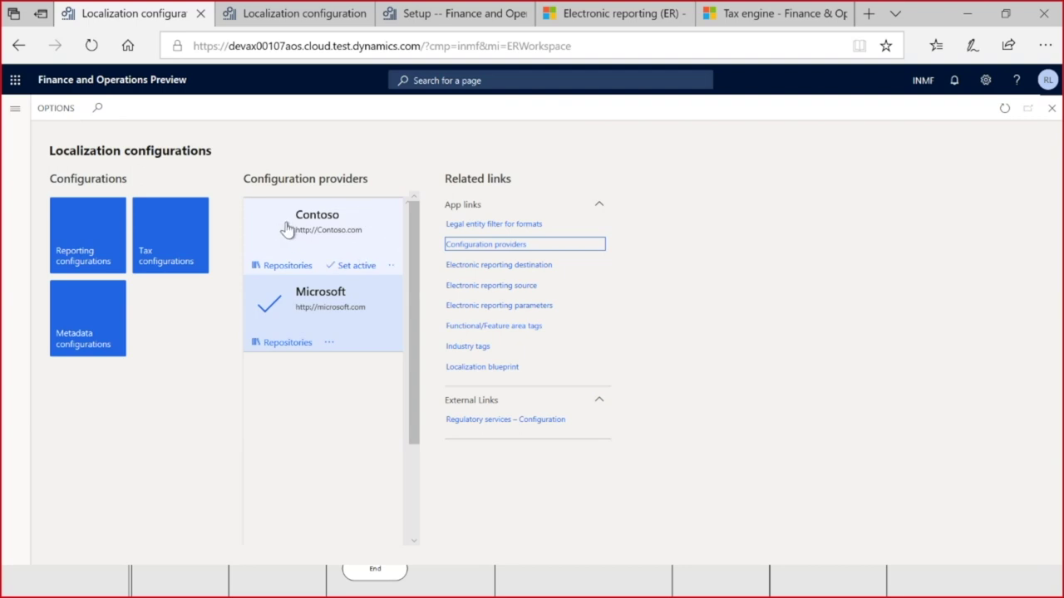
left_click(352, 267)
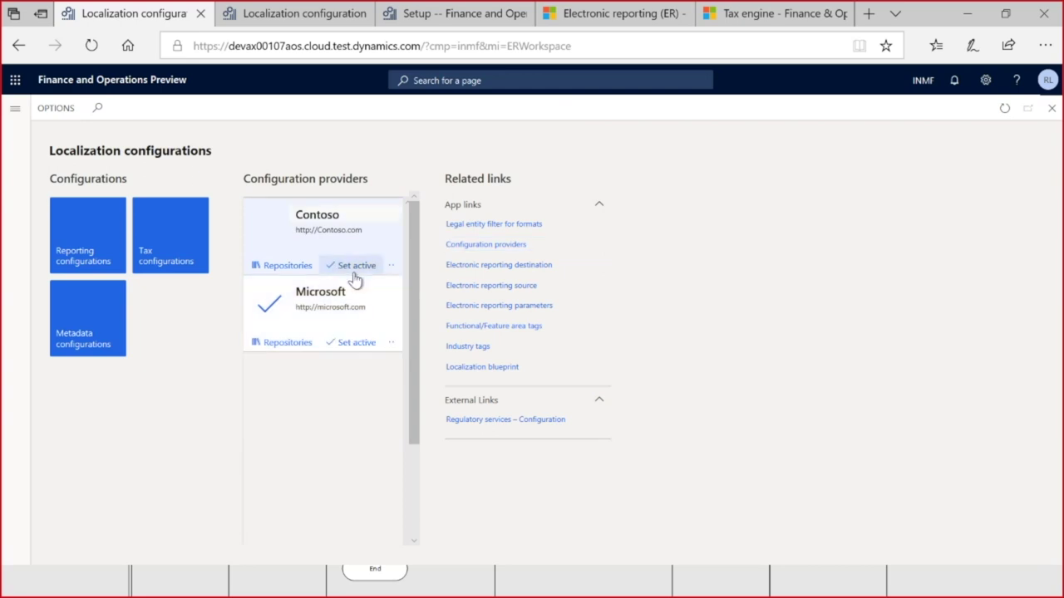
Make Contoso the active configuration provider and open the tax configurations
left_click(330, 265)
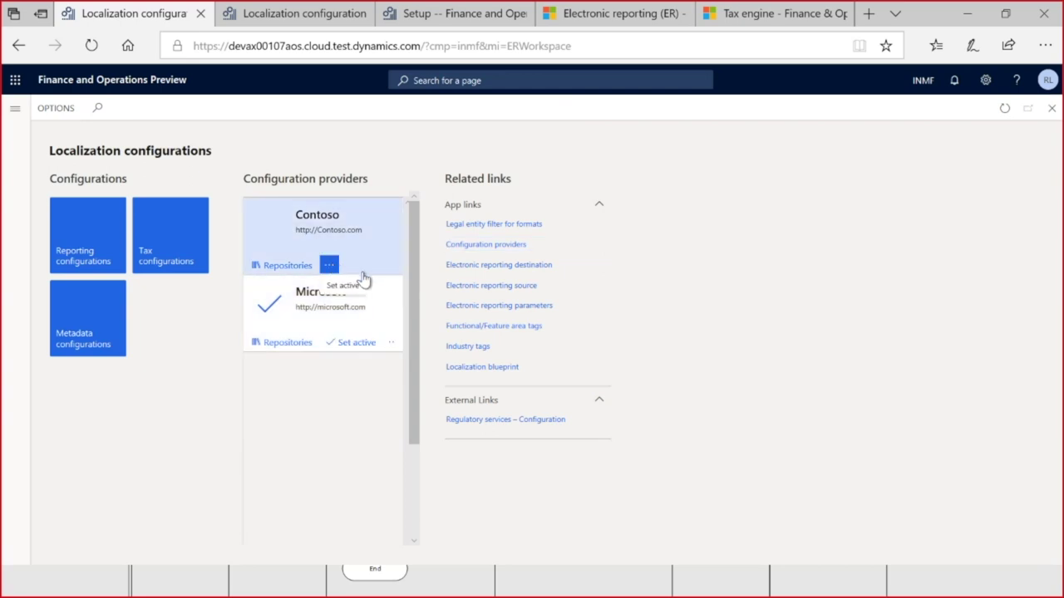
left_click(344, 282)
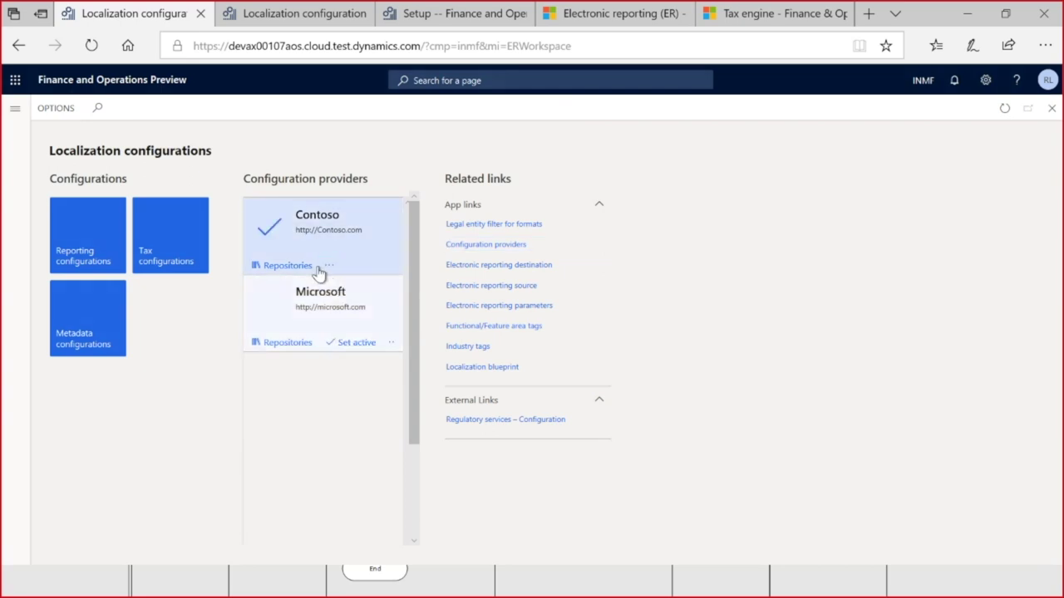
left_click(167, 246)
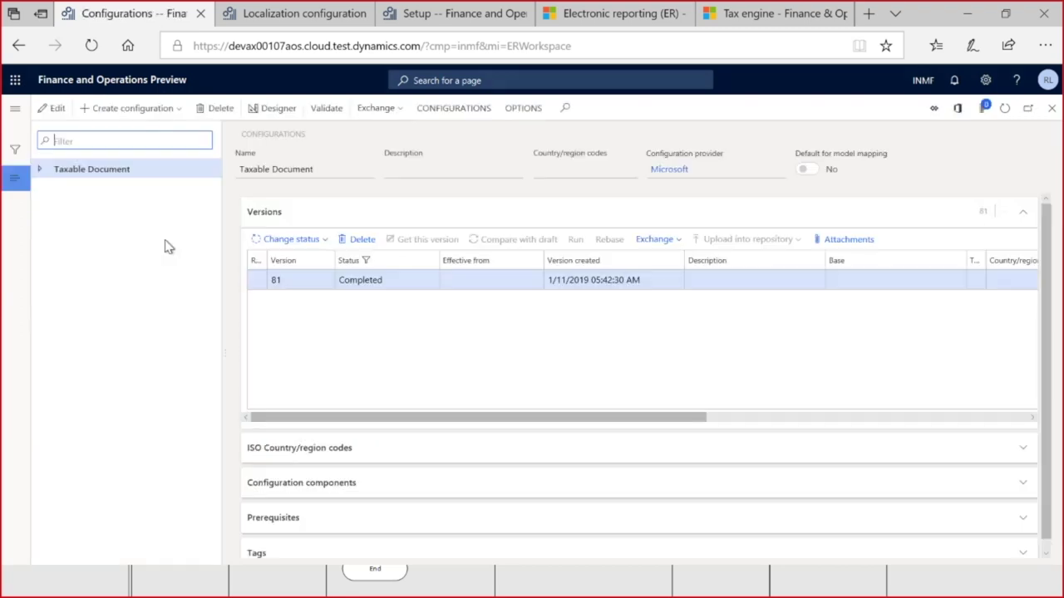
Expand the Taxable Document tree through Taxable Document (India) and select the Tax (India GST) configuration
left_click(39, 170)
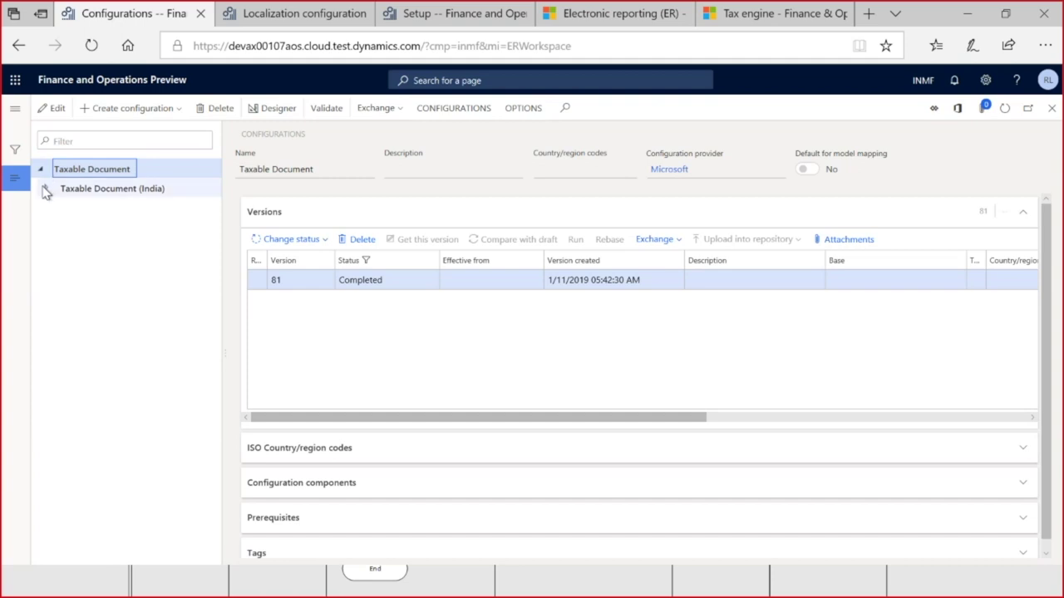
left_click(46, 189)
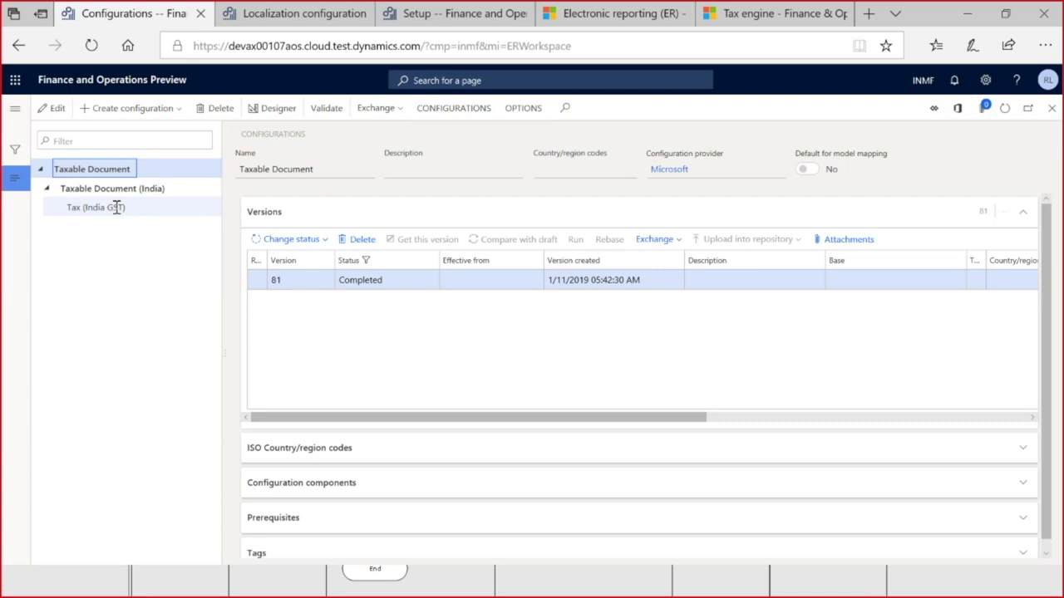
left_click(100, 187)
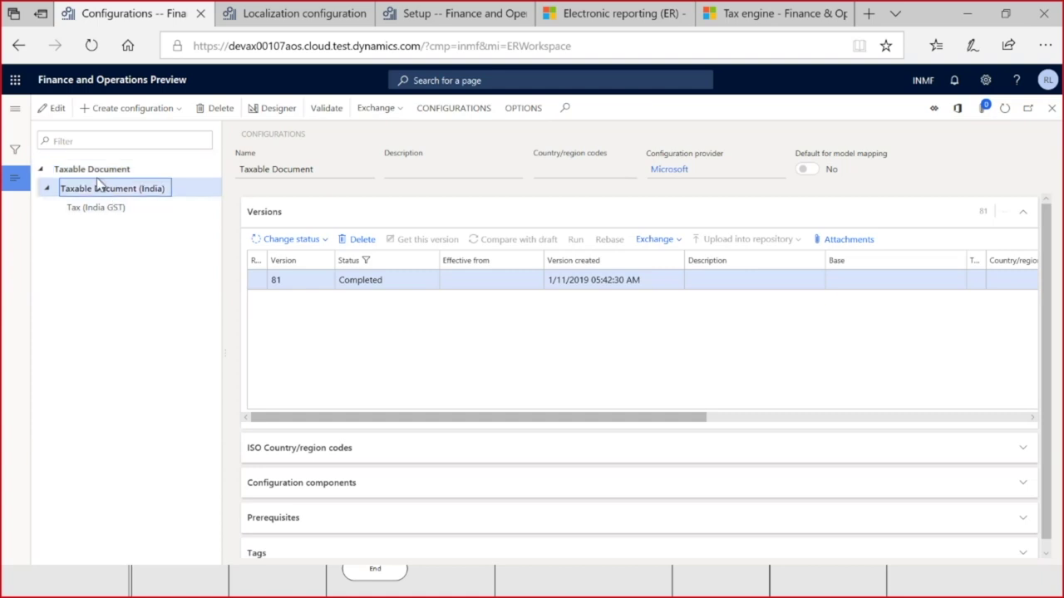
left_click(100, 177)
left_click(102, 188)
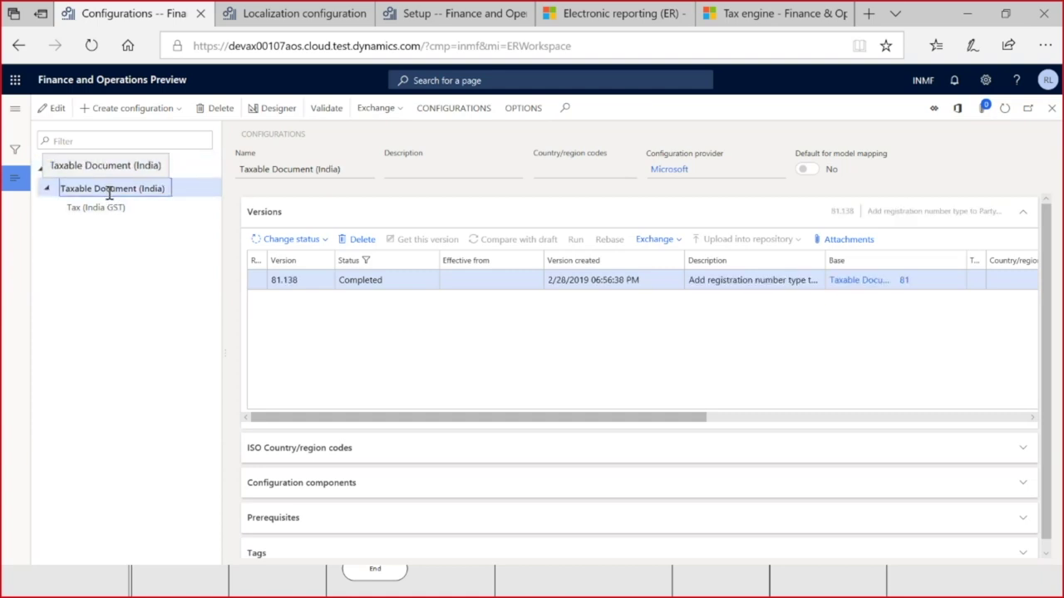
left_click(108, 206)
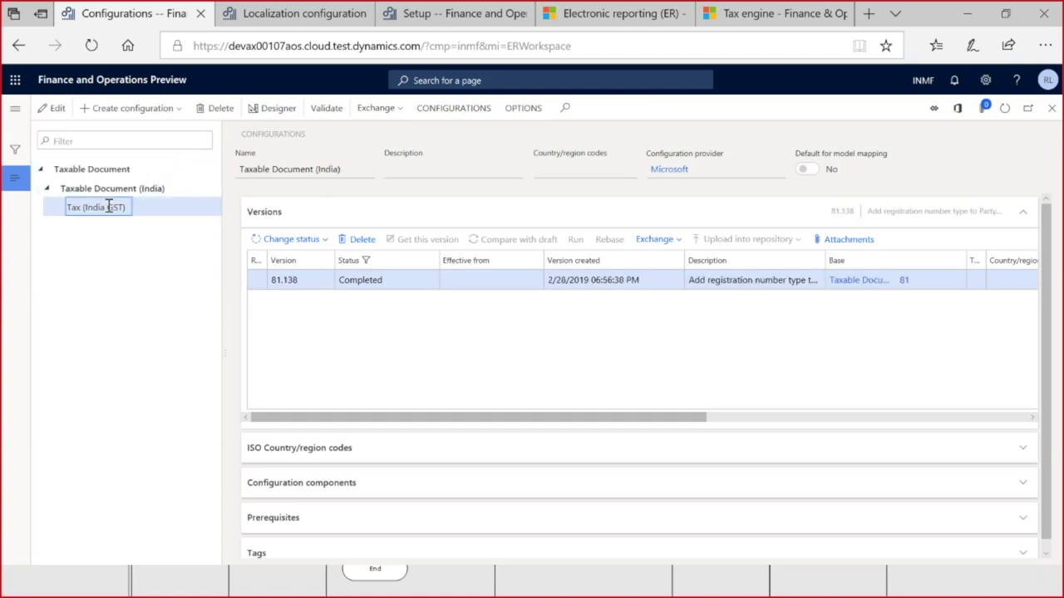
Review the options for creating a configuration derived from Tax (India GST) under Contoso, and dismiss the form
left_click(129, 109)
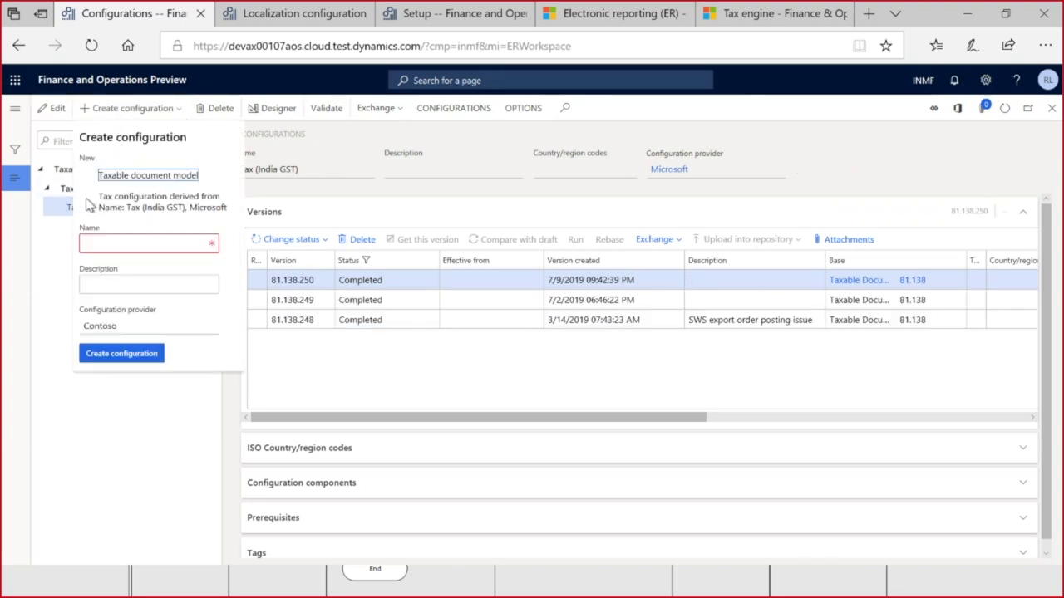
left_click(87, 205)
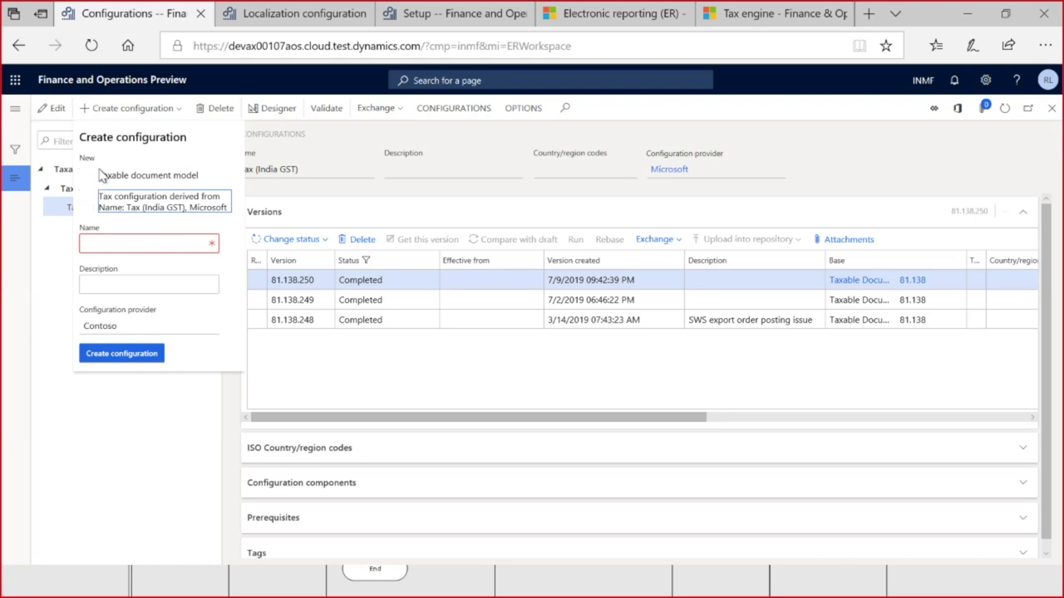
left_click(98, 179)
left_click(87, 206)
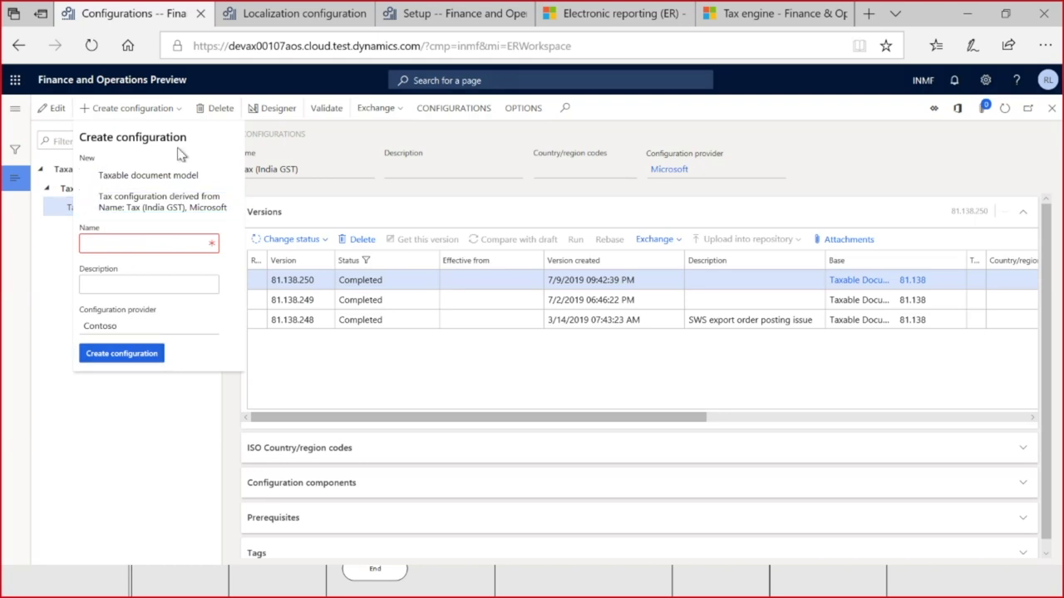
left_click(178, 105)
left_click(117, 108)
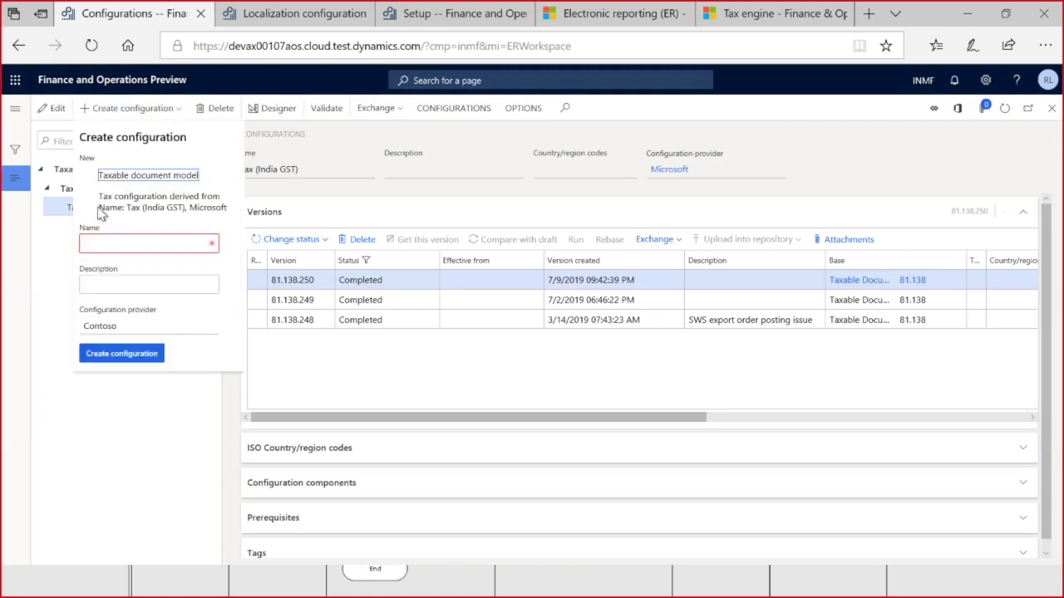
left_click(86, 206)
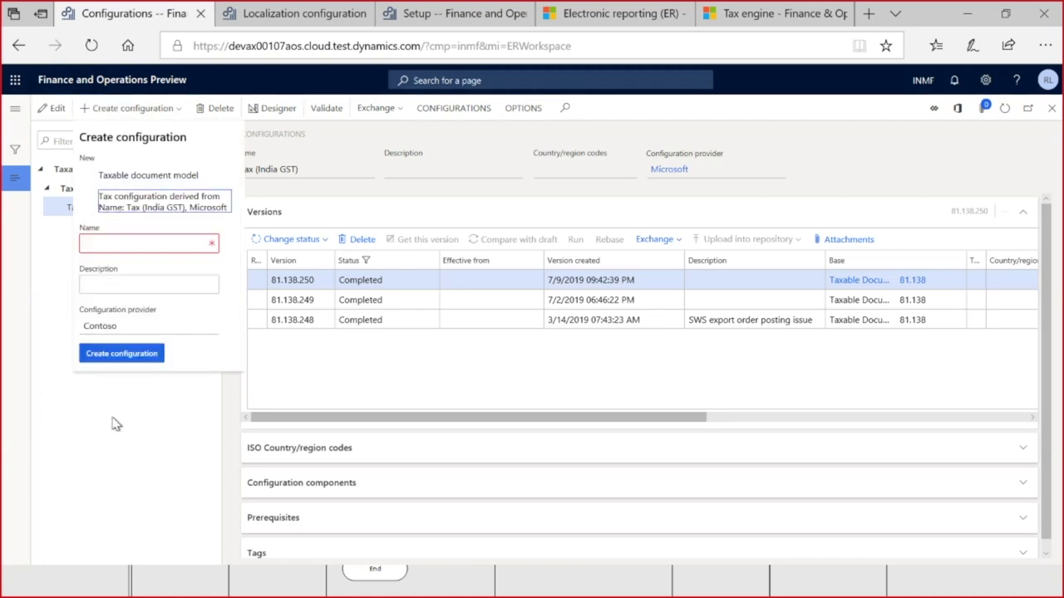
left_click(119, 392)
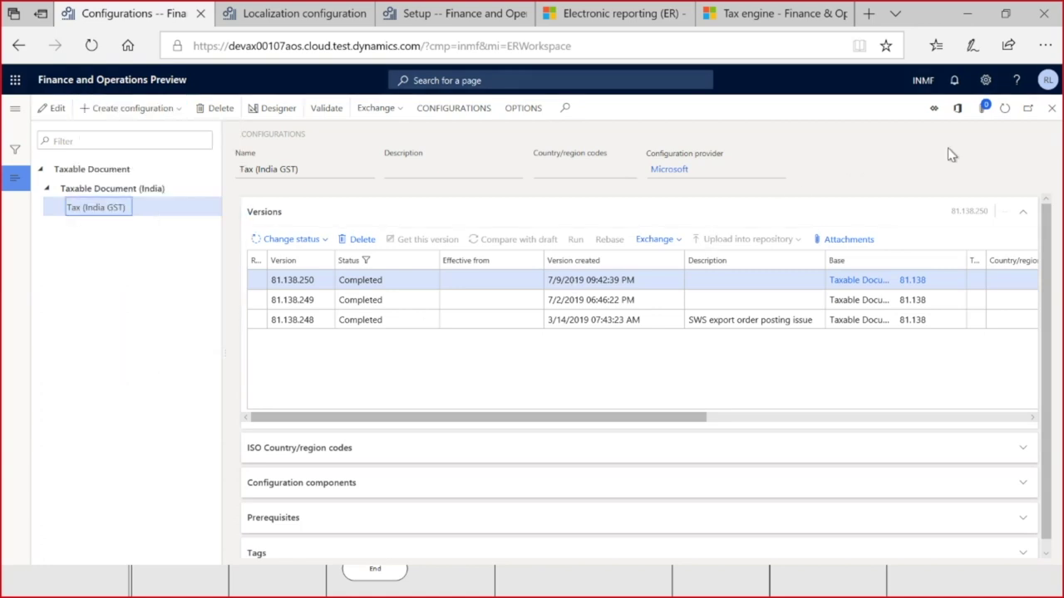
Return to the Localization configurations workspace and set Microsoft as the active configuration provider
left_click(1051, 108)
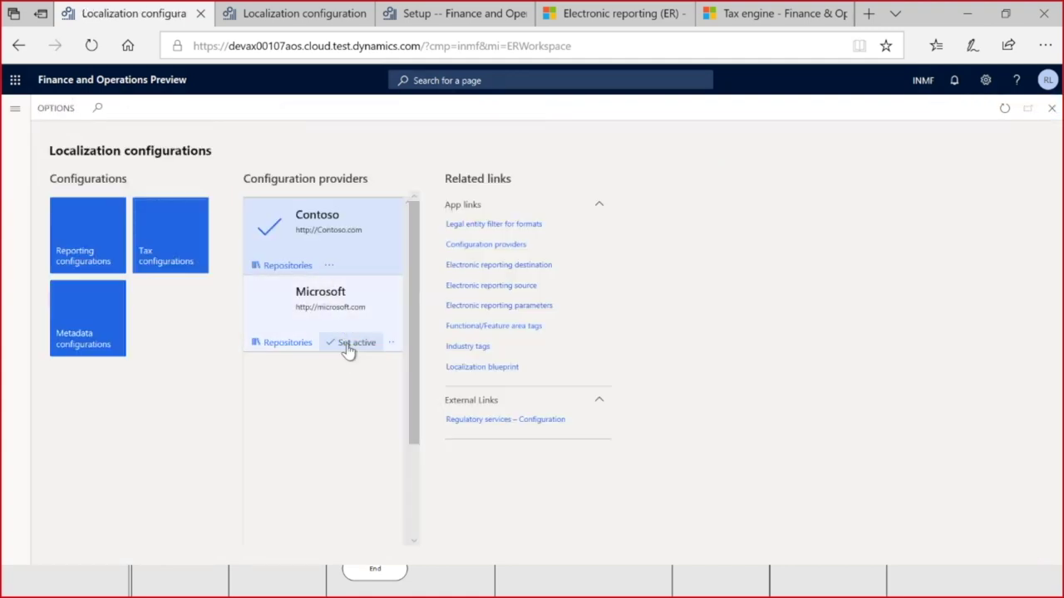
left_click(342, 346)
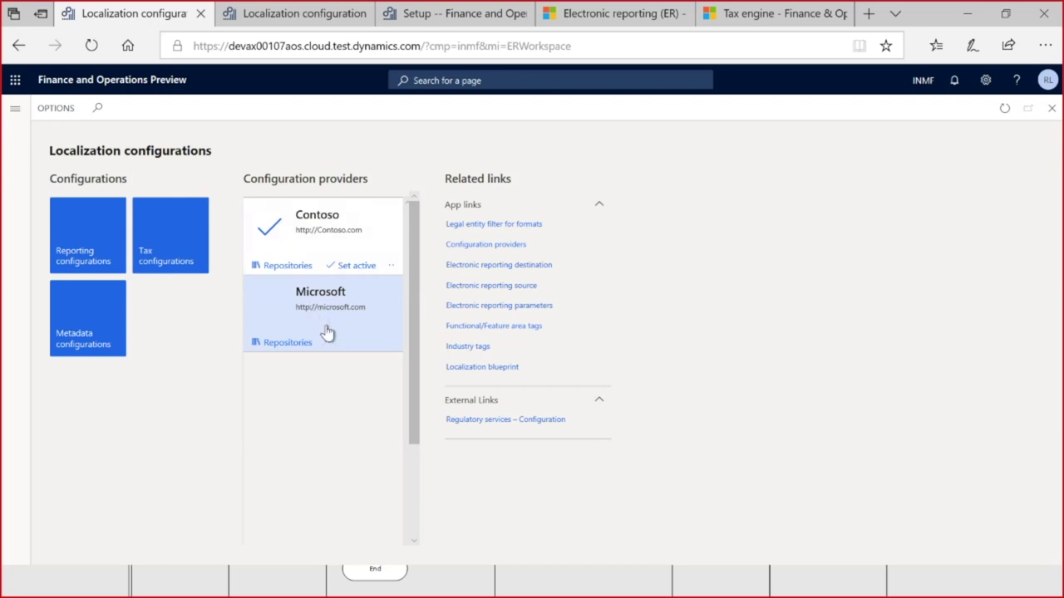
left_click(329, 343)
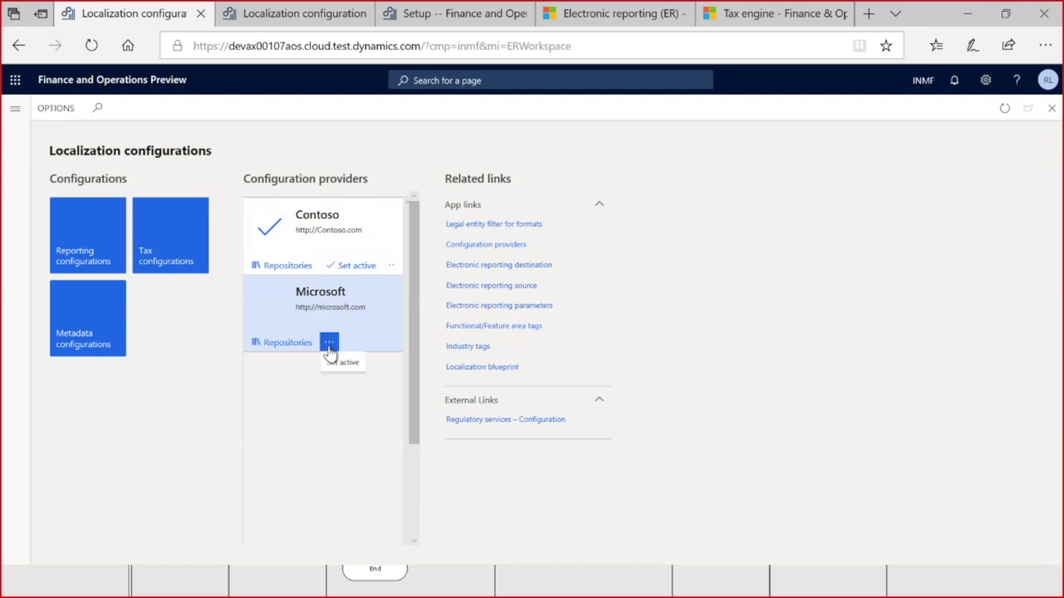
left_click(344, 367)
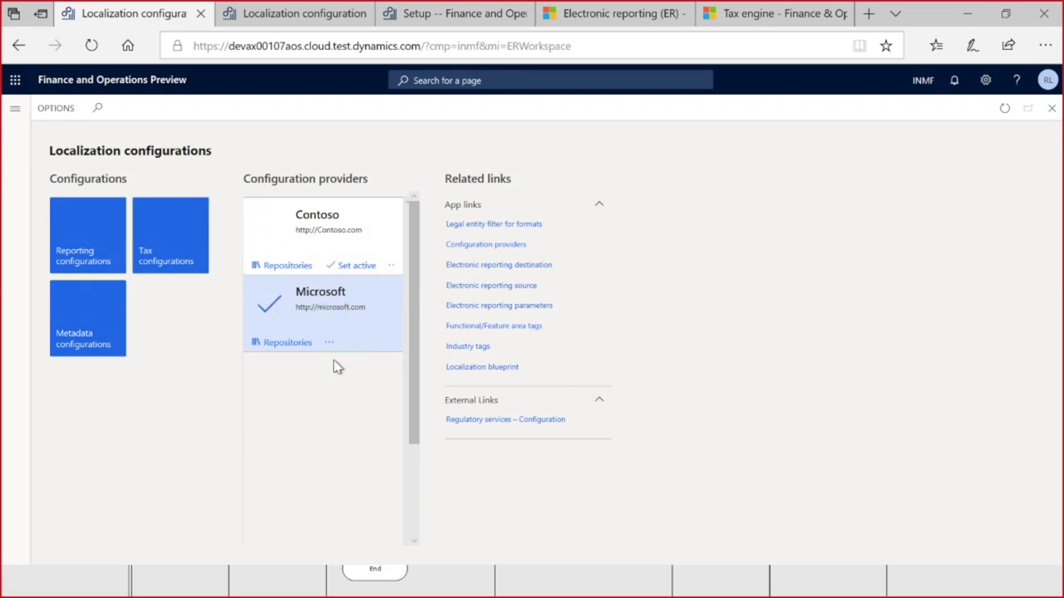
Open the tax configurations and select Tax (India GST) under Taxable Document (India)
left_click(161, 234)
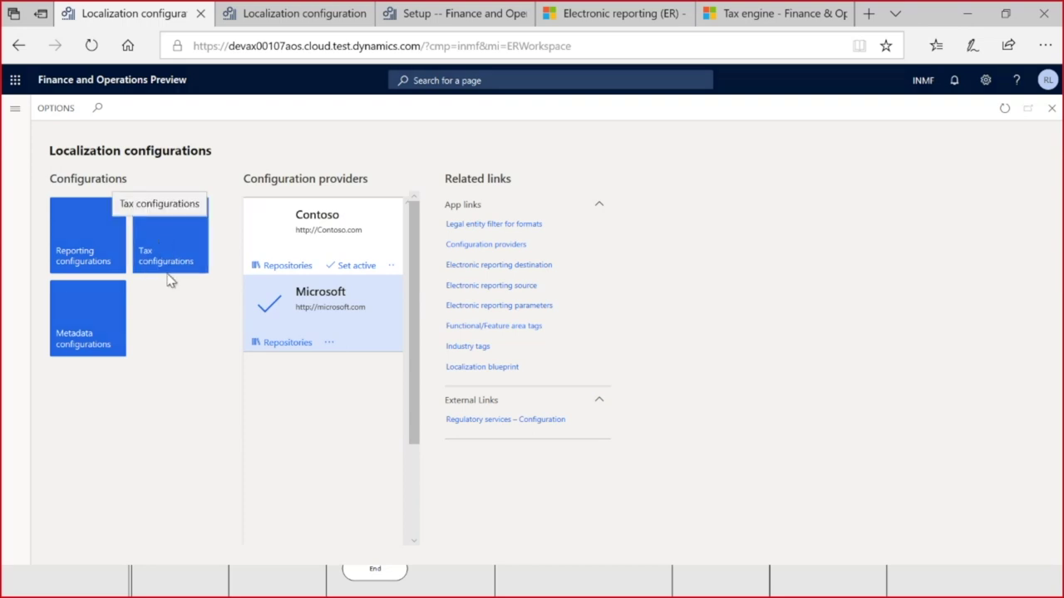
left_click(39, 169)
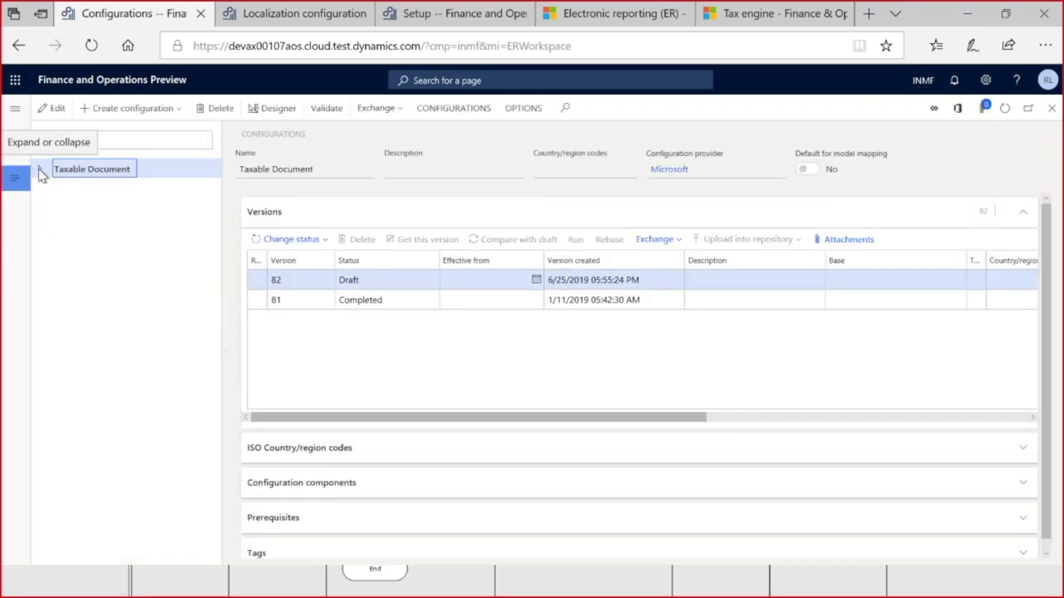
left_click(47, 189)
left_click(72, 208)
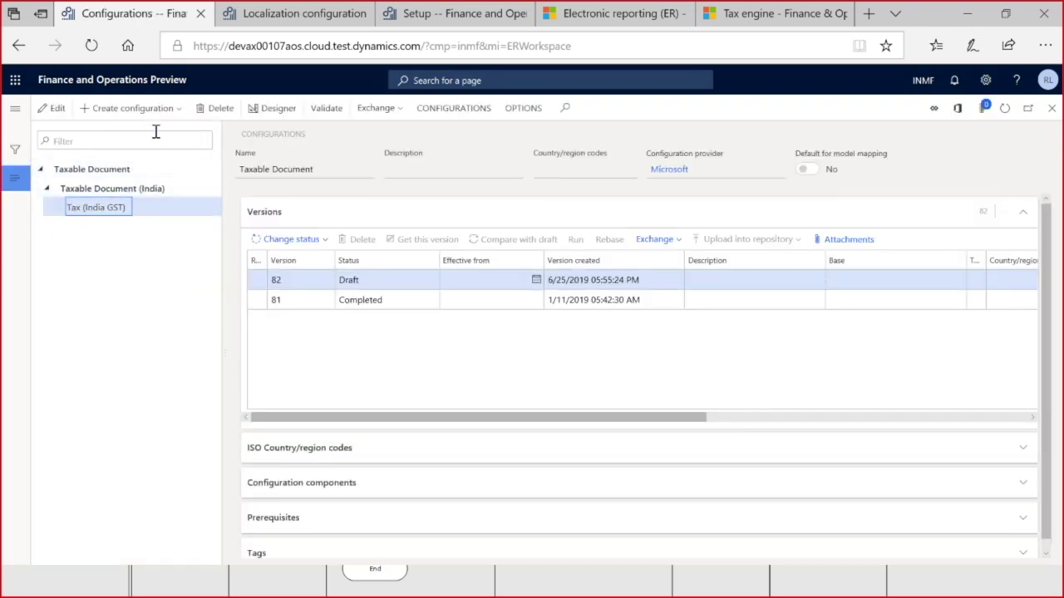
Start a tax configuration derived from Tax (India GST) with the name Contoso, and dismiss the form without creating it
left_click(178, 109)
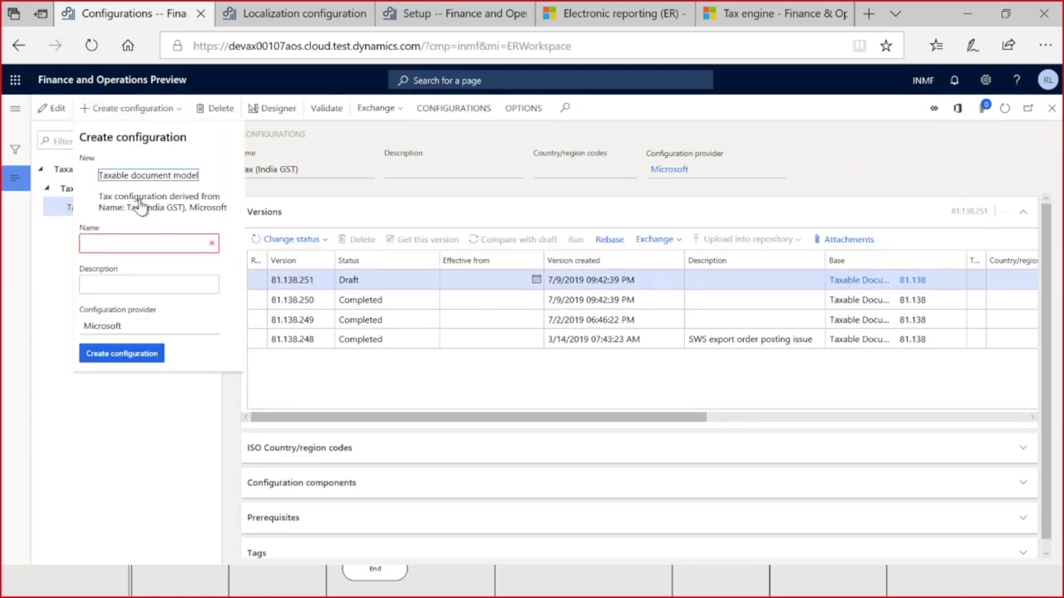
left_click(88, 203)
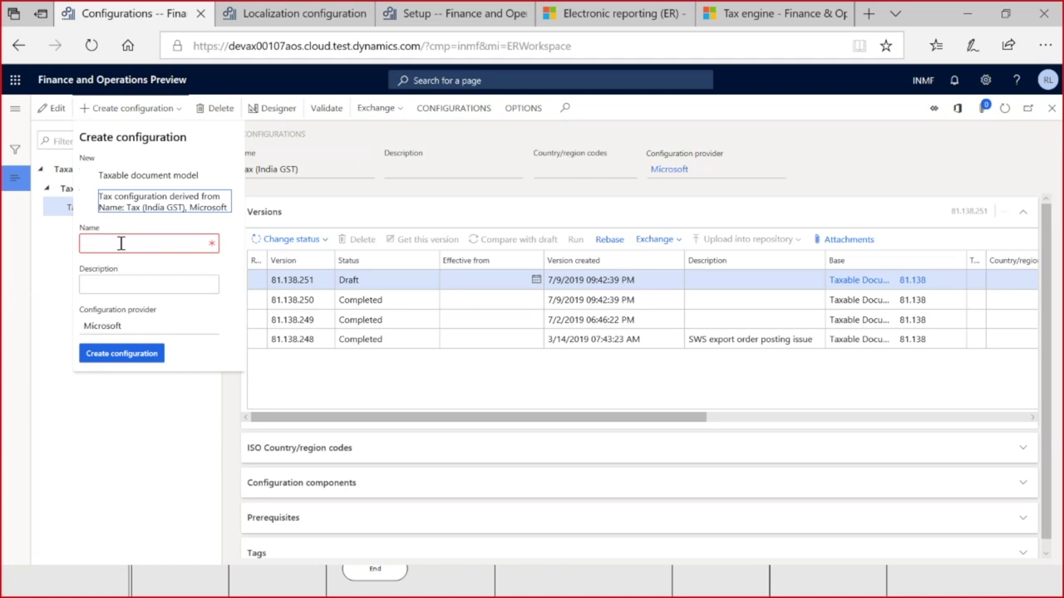
left_click(162, 413)
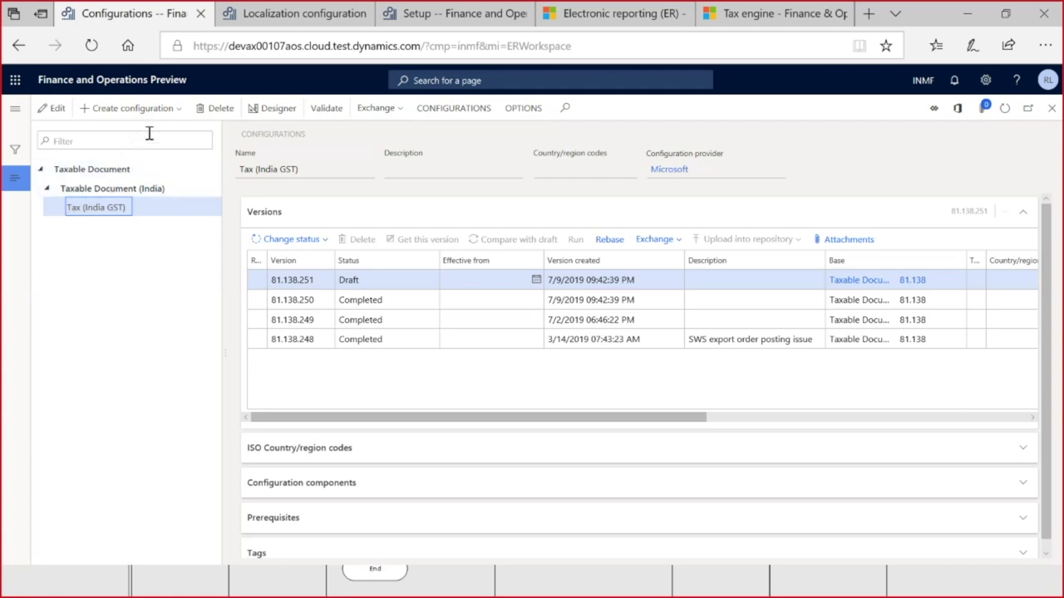
left_click(177, 109)
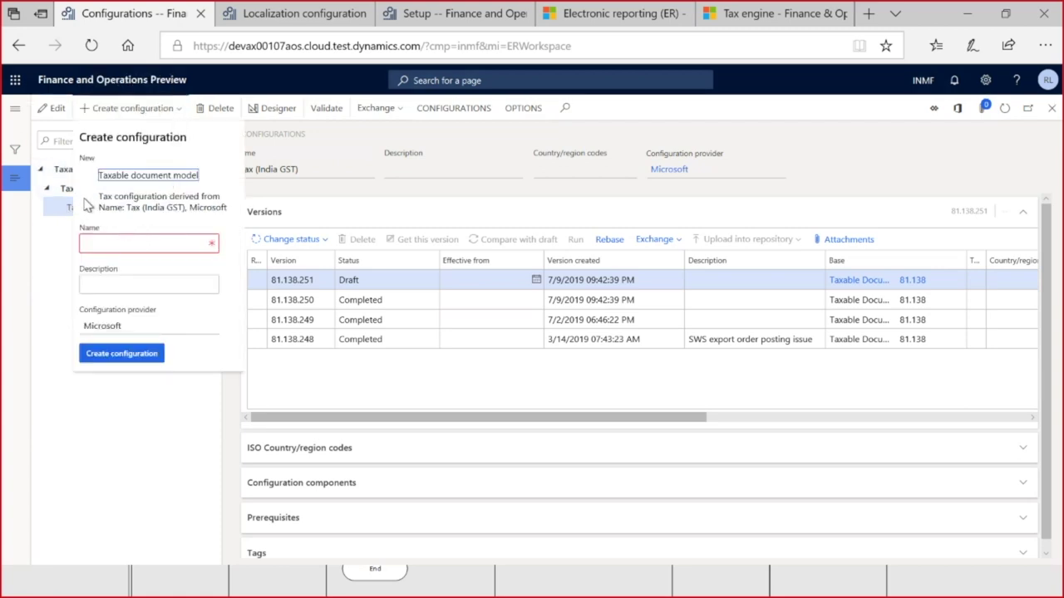
left_click(99, 241)
type("contoso")
key("Tab")
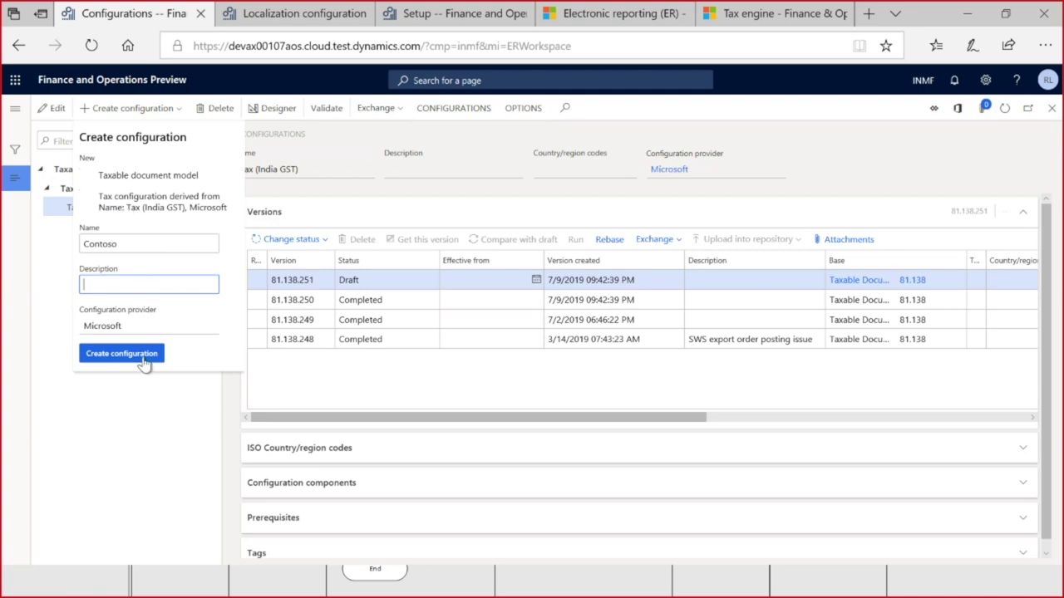
key("Escape")
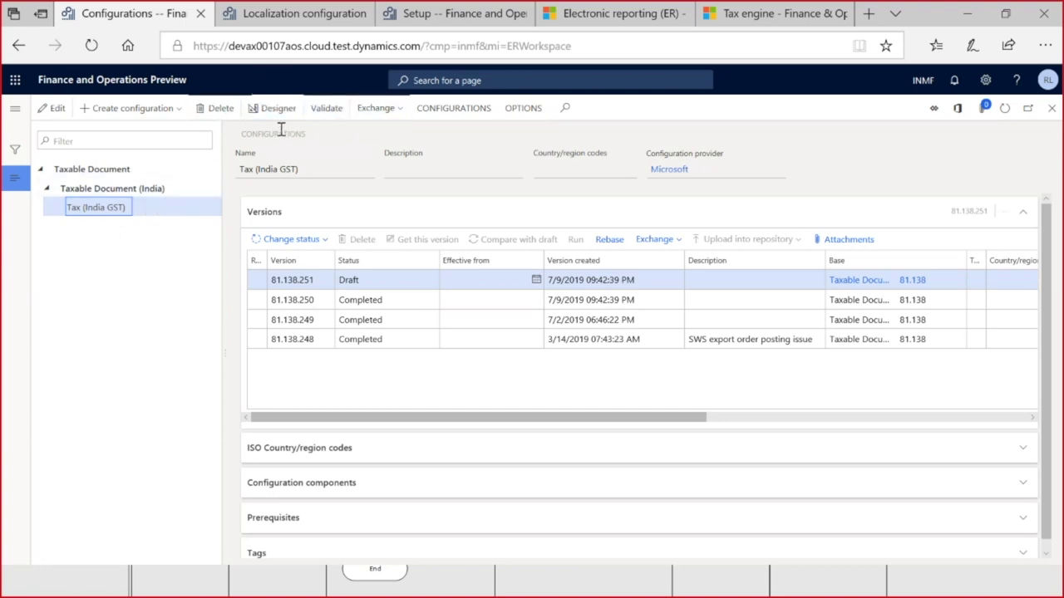
View the user parameters in the advanced configuration settings and close them without changes
left_click(459, 114)
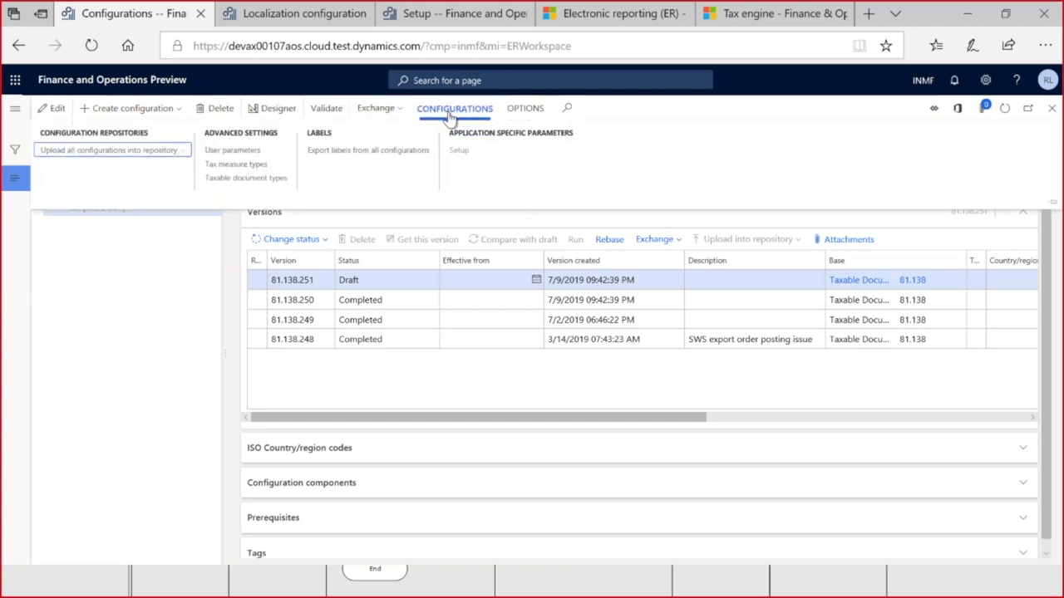
left_click(232, 151)
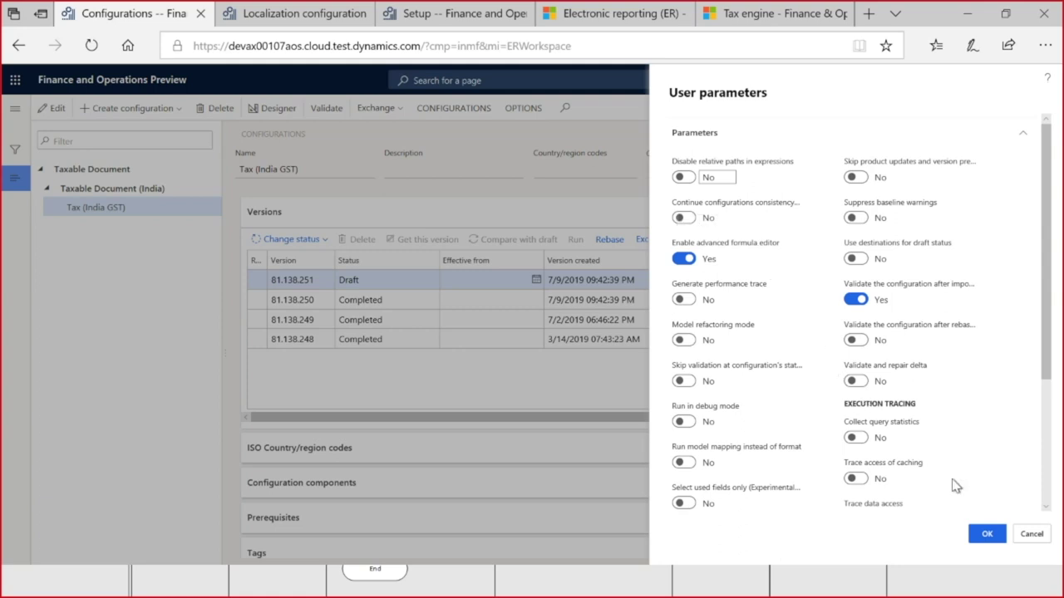
key("Escape")
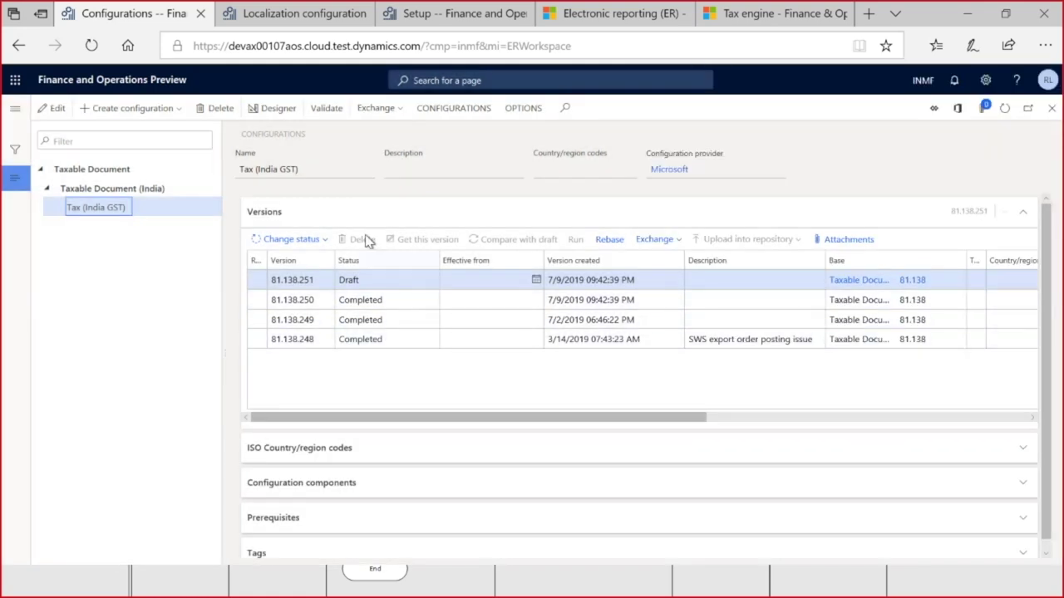
Open Tax (India GST) in the designer, expand GST, and examine the CGST component's condition and lookups
left_click(278, 116)
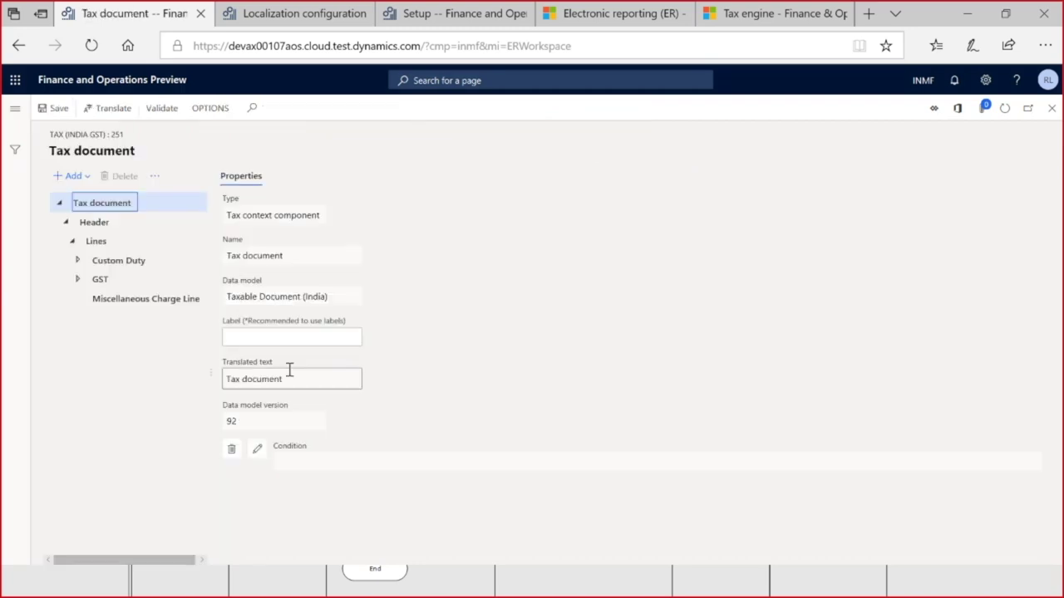
left_click(79, 279)
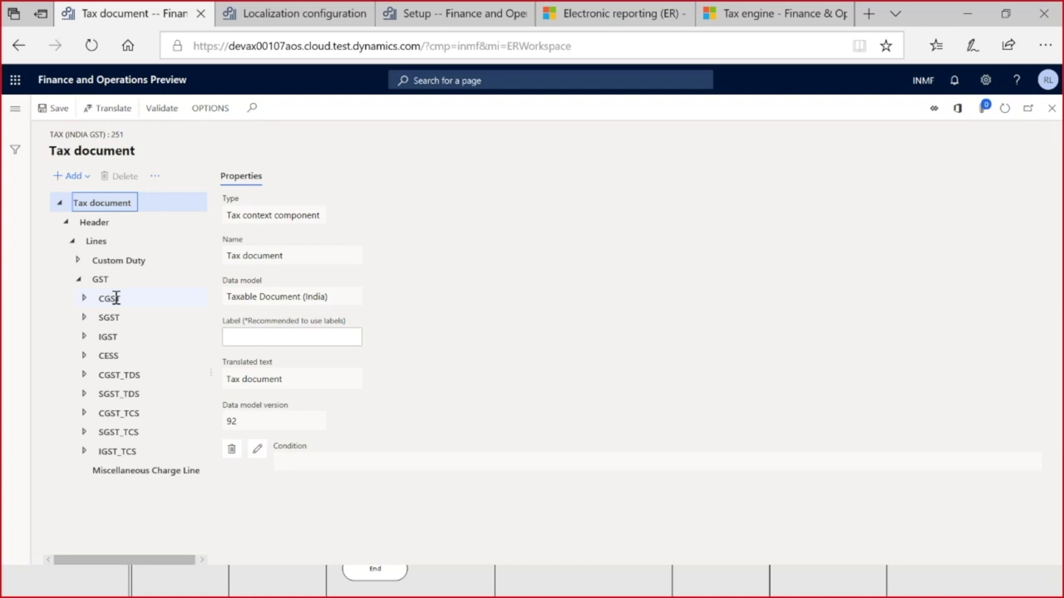
left_click(112, 299)
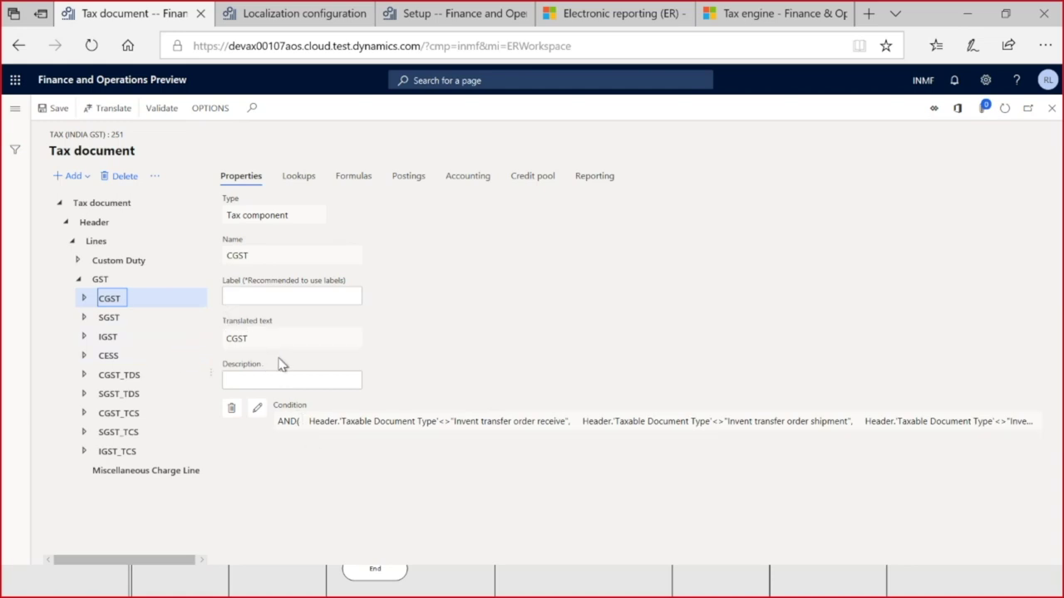
left_click(305, 421)
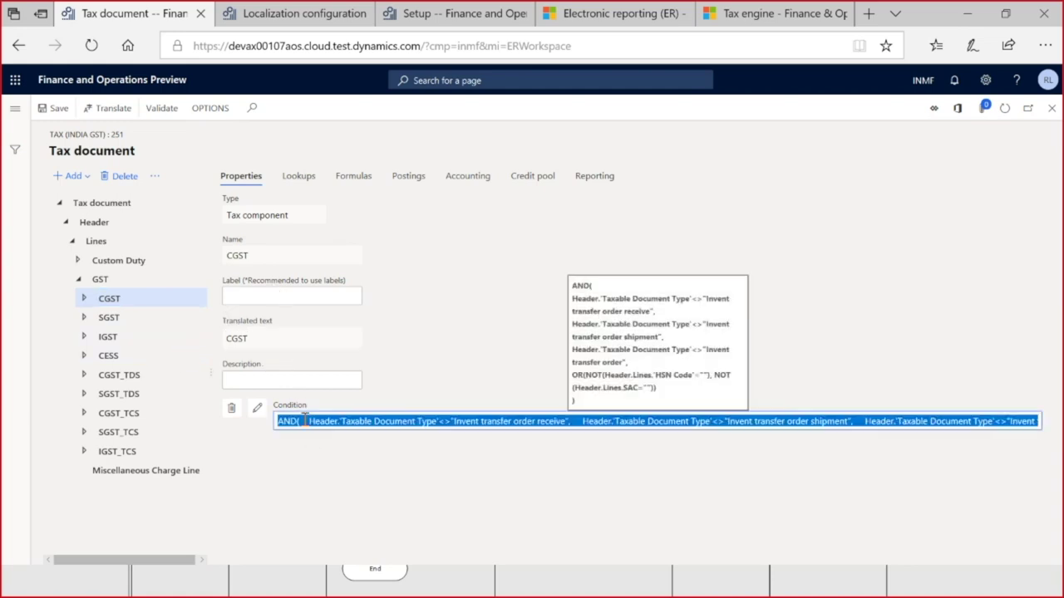
left_click(299, 177)
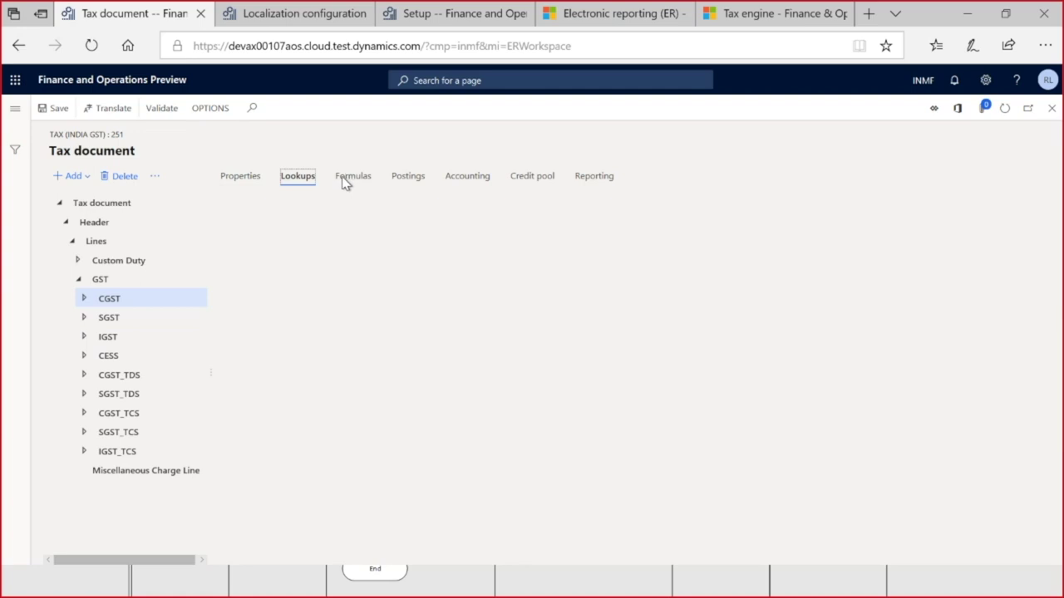
Compare the CGST component's properties with its configuration lookups
left_click(246, 181)
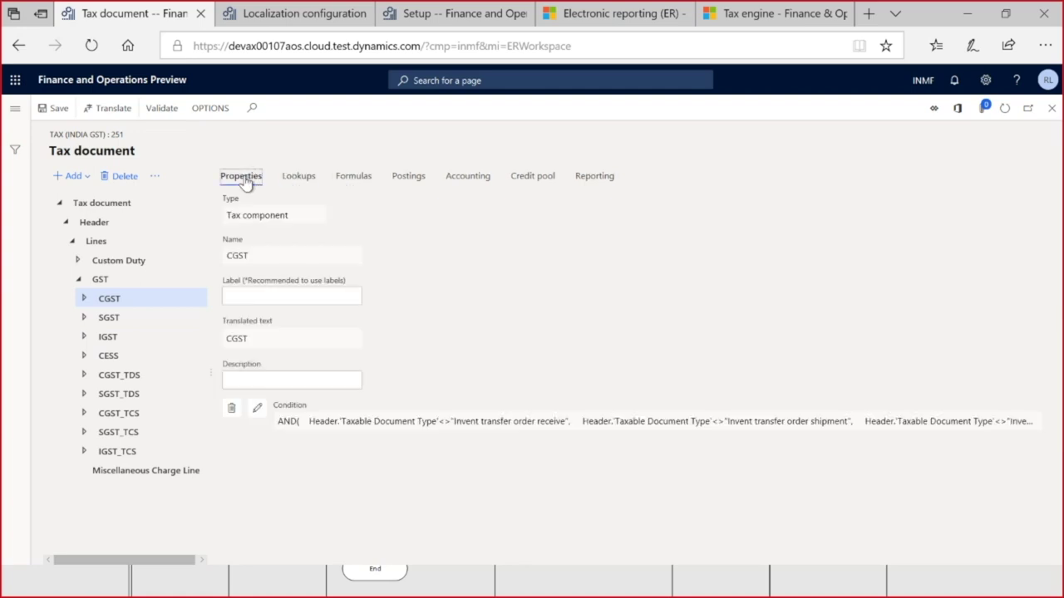
left_click(304, 178)
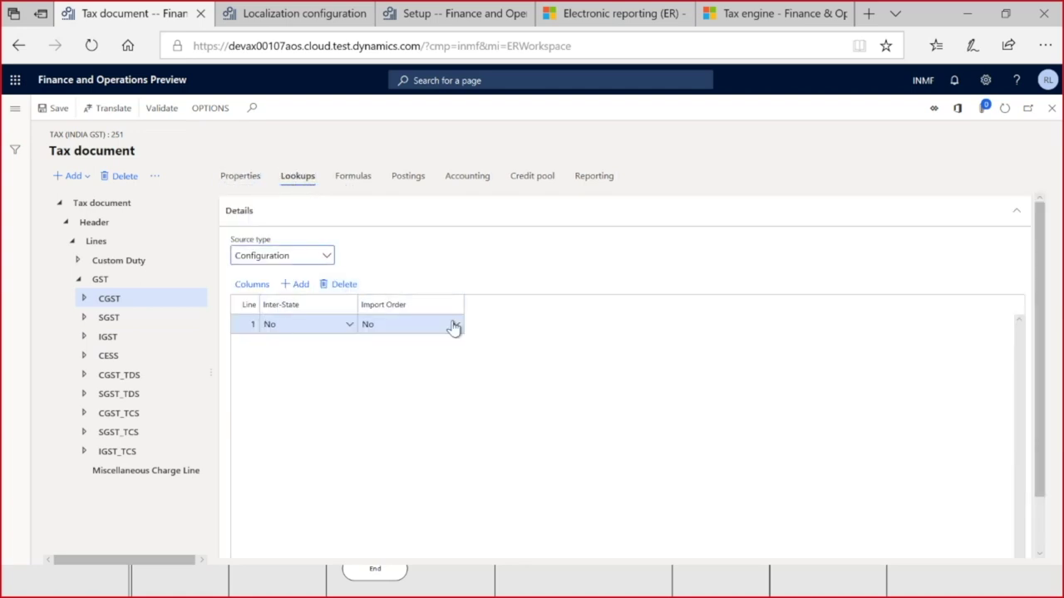
left_click(237, 176)
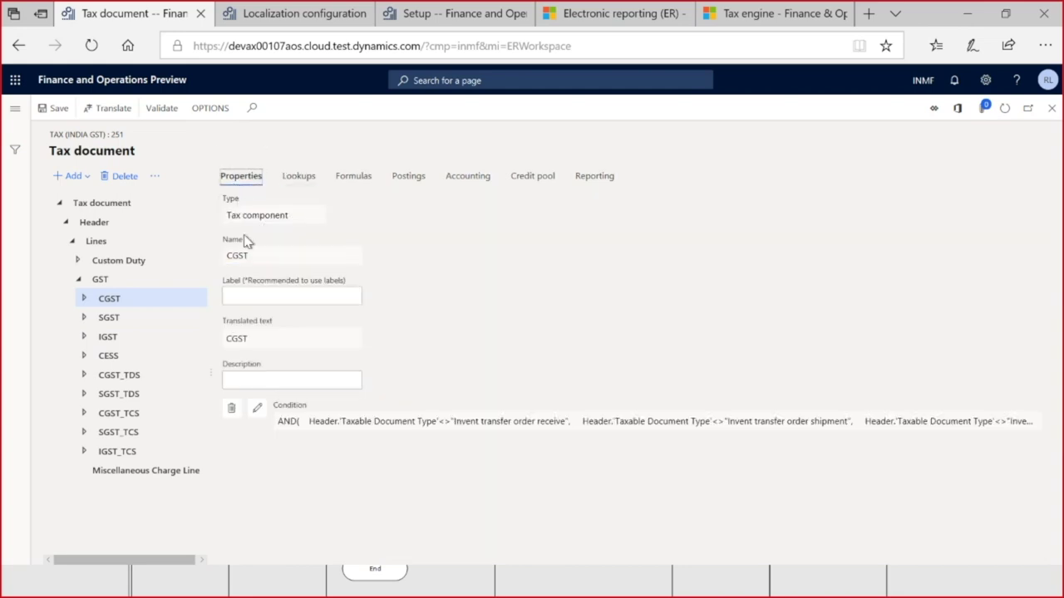
Examine the CGST component's condition in the formula designer, widening the data source pane
left_click(256, 411)
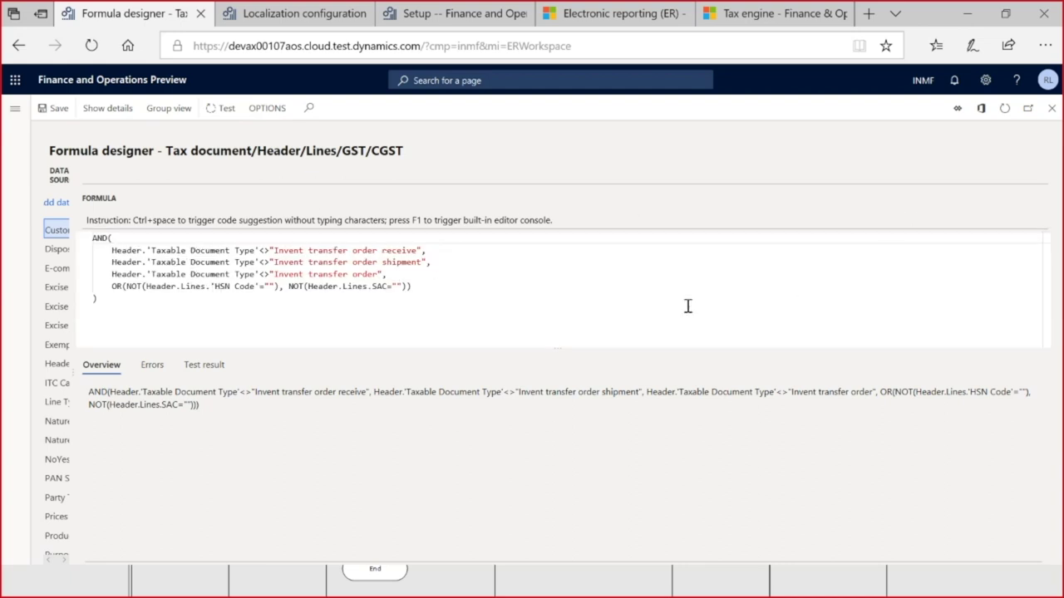
left_click_drag(75, 368, 110, 369)
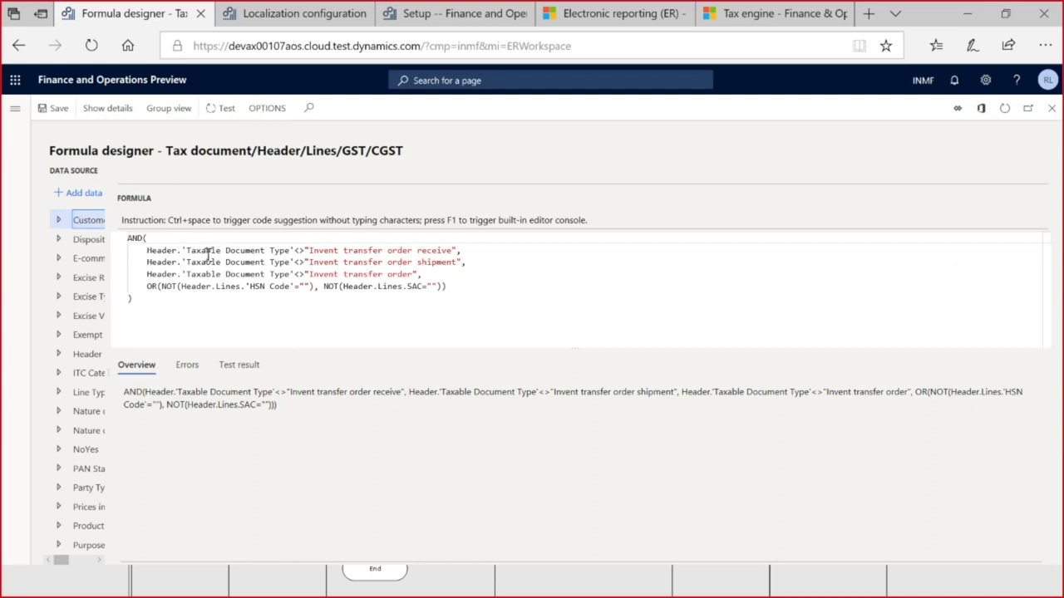
left_click_drag(405, 152, 368, 158)
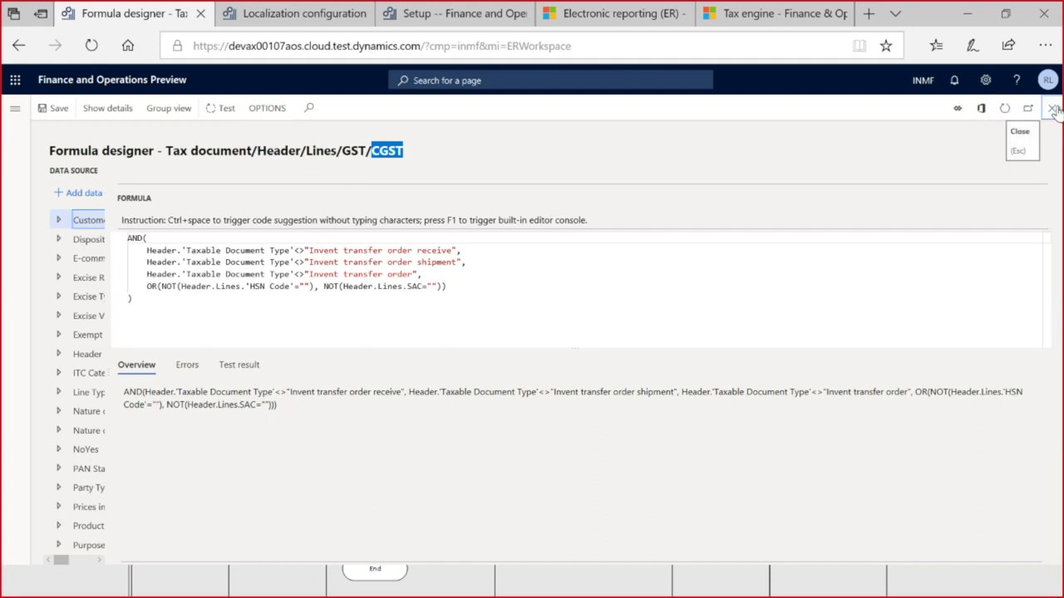
key("Escape")
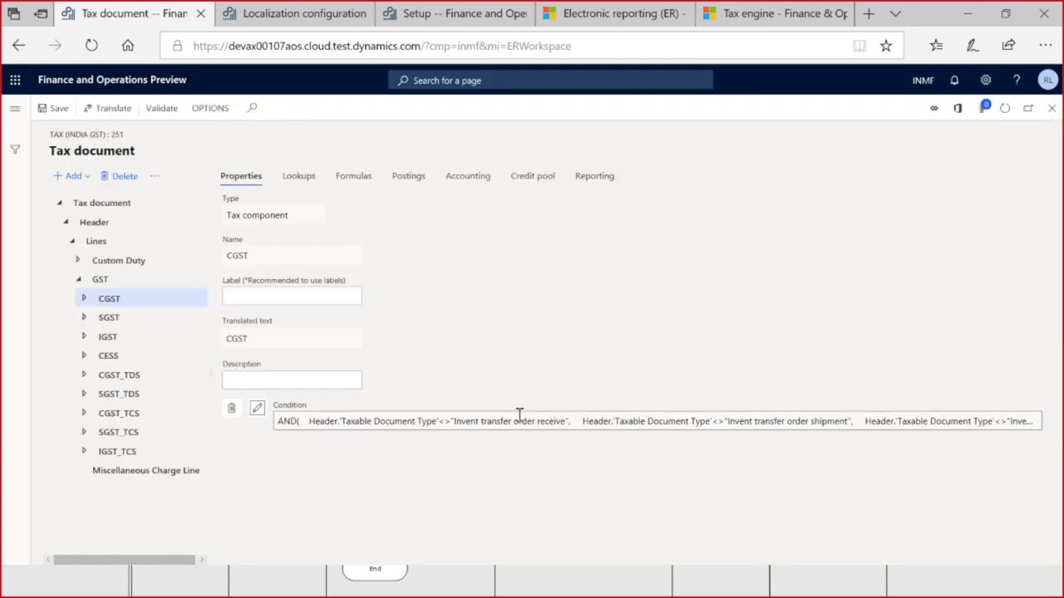
left_click(256, 410)
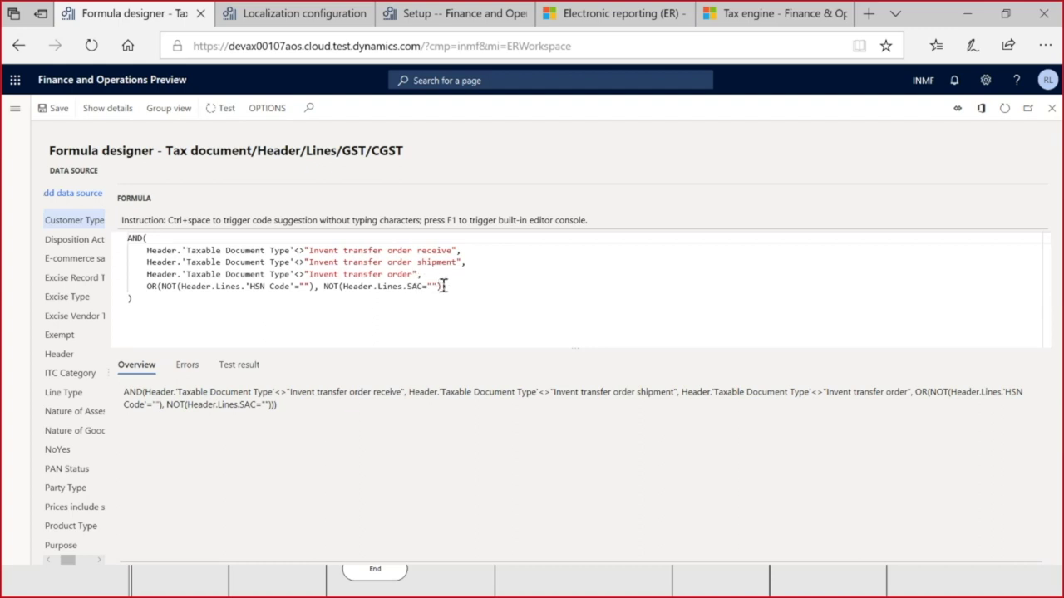
Open the current ERWorkspace address in Google Chrome and dismiss the default-browser notice
left_click(293, 48)
key("ctrl+c")
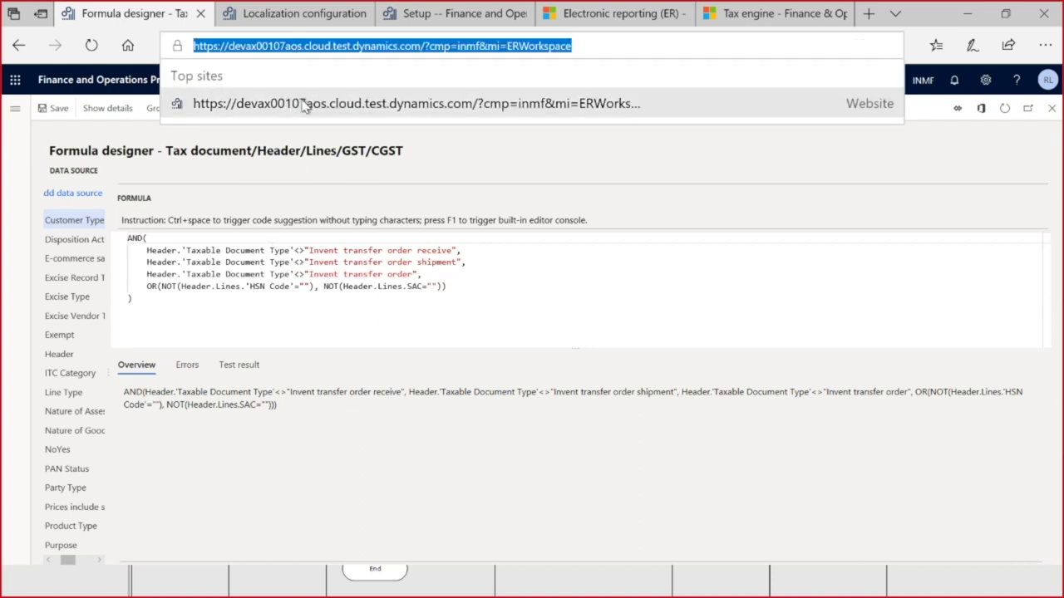
key("super")
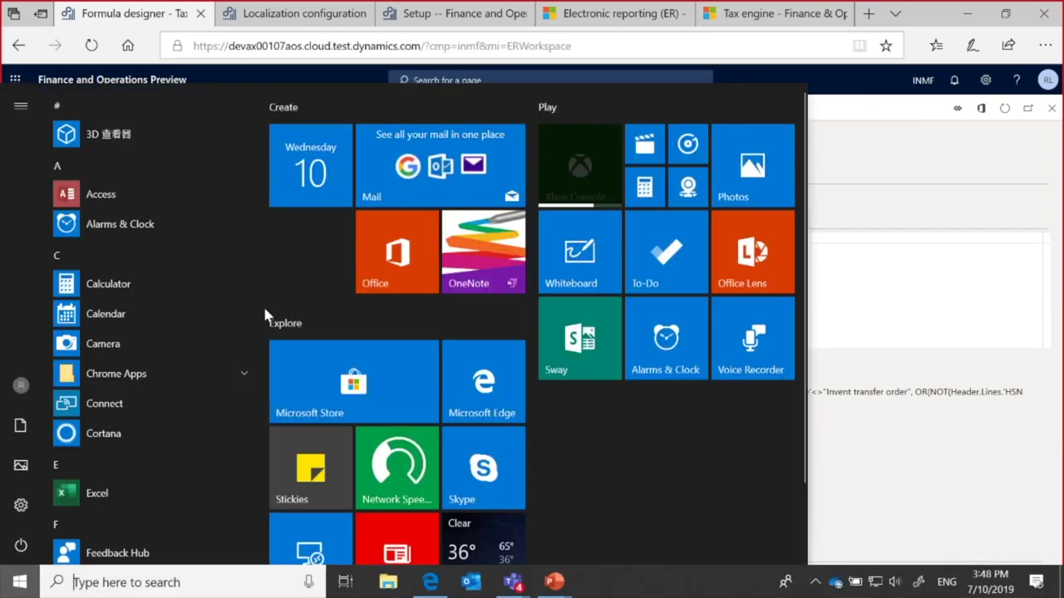
type("chro")
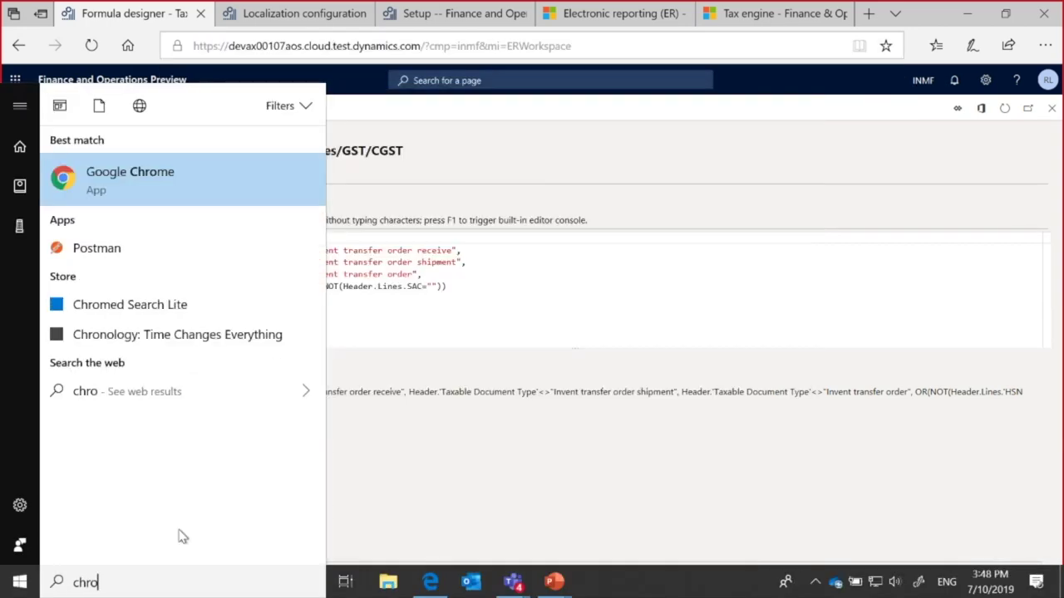
key("Escape")
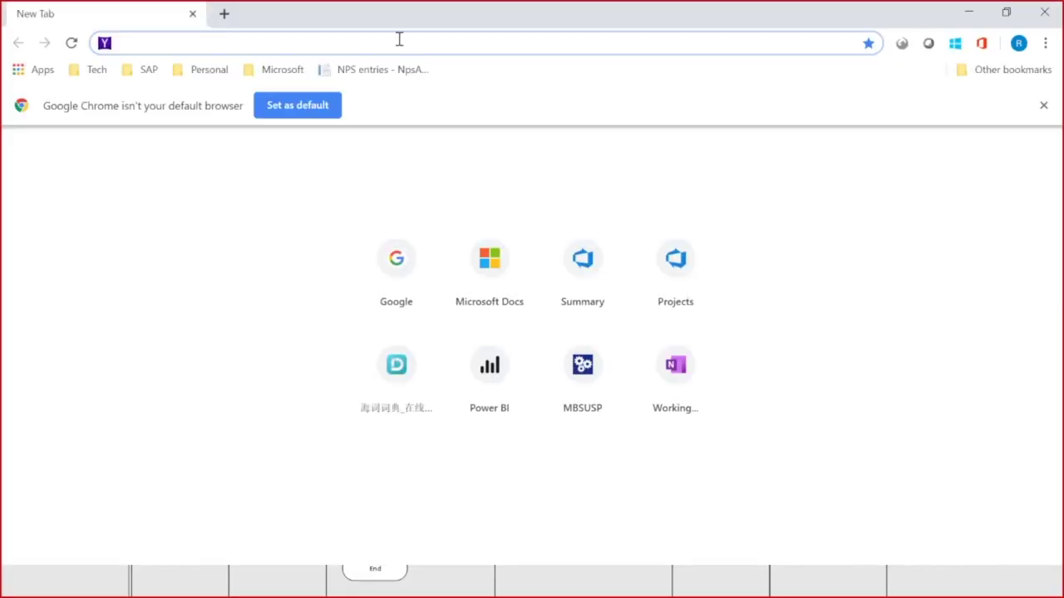
key("ctrl+v")
key("Return")
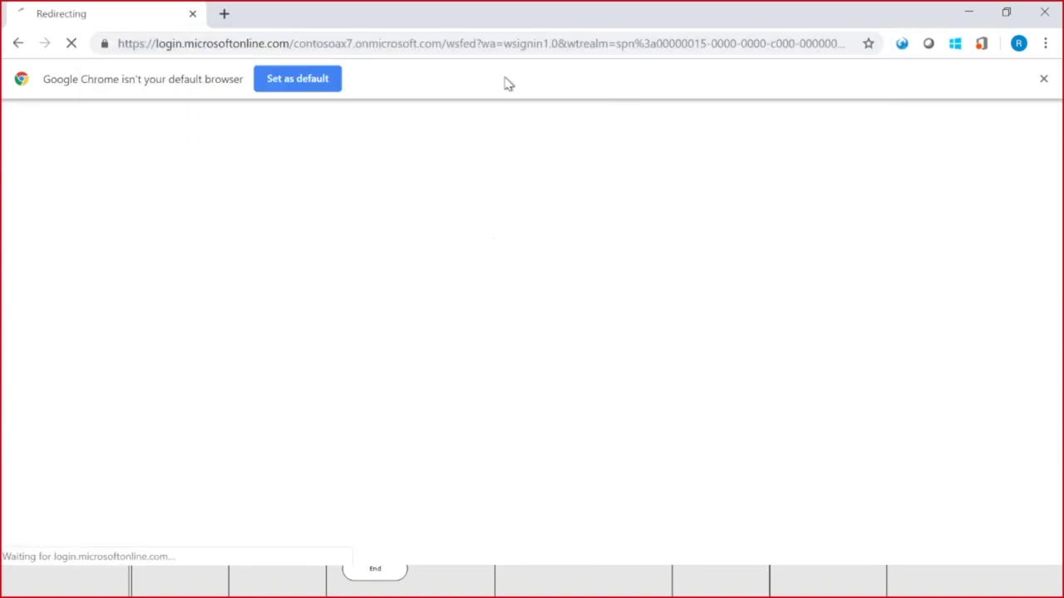
left_click(1044, 79)
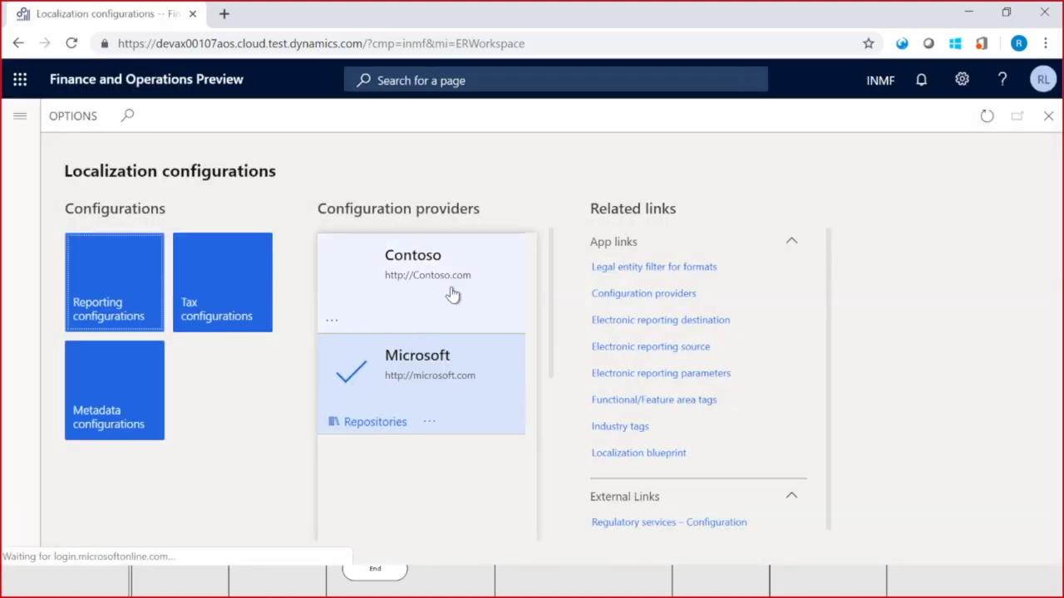
Make Contoso the active configuration provider, and select Tax (India GST) under Taxable Document (India) in the tax configurations
left_click(432, 322)
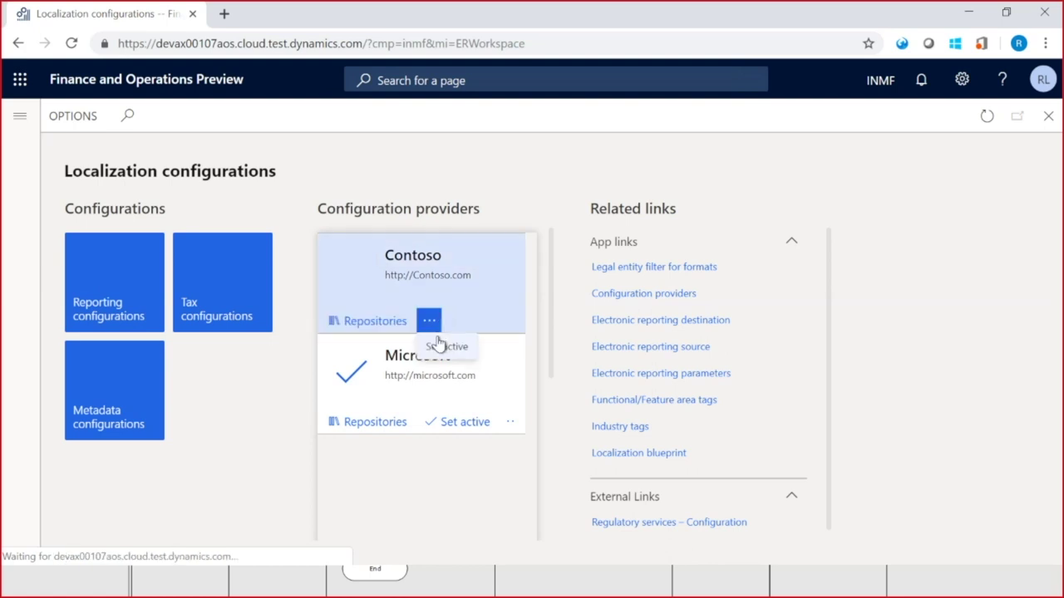
left_click(446, 348)
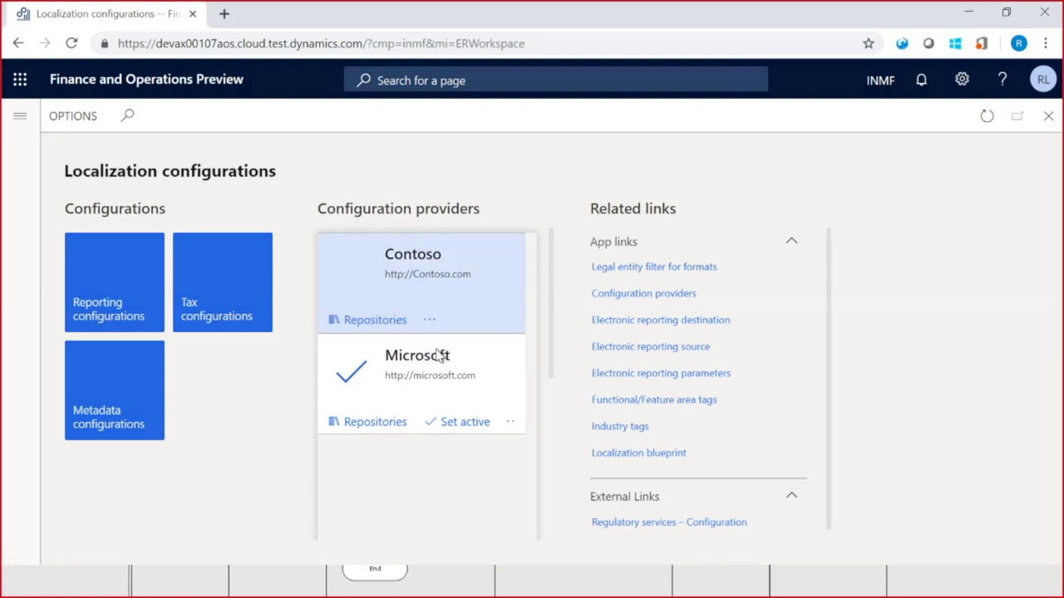
left_click(232, 306)
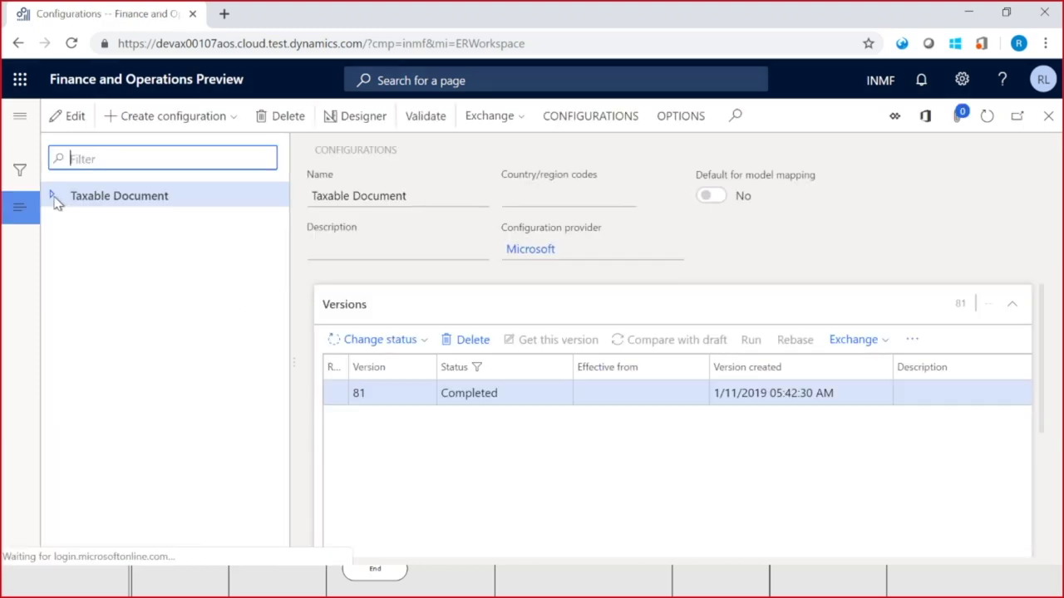
left_click(54, 197)
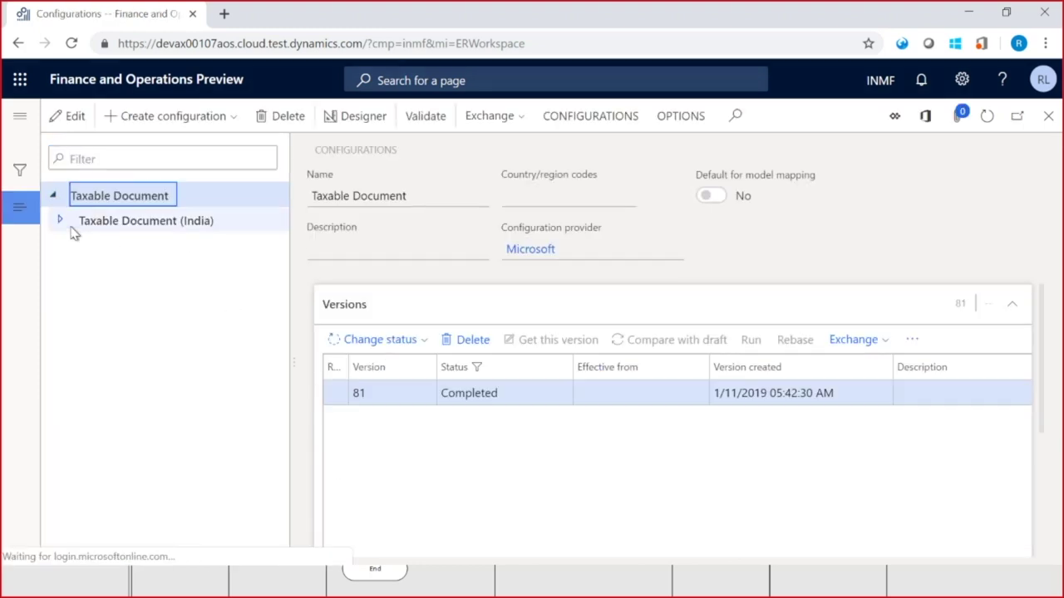
left_click(60, 220)
left_click(117, 245)
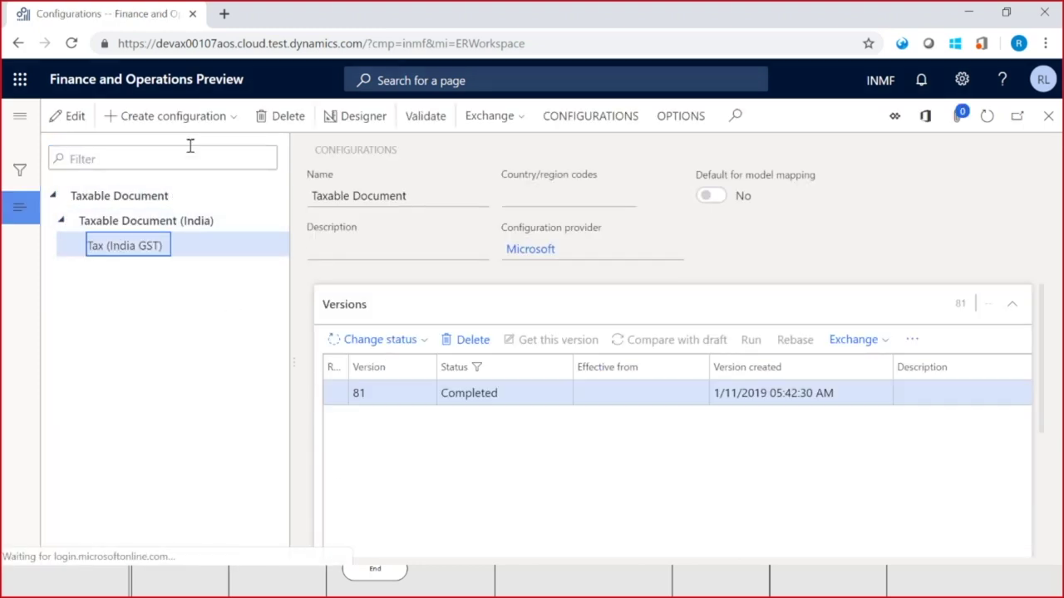
left_click(240, 117)
left_click(113, 233)
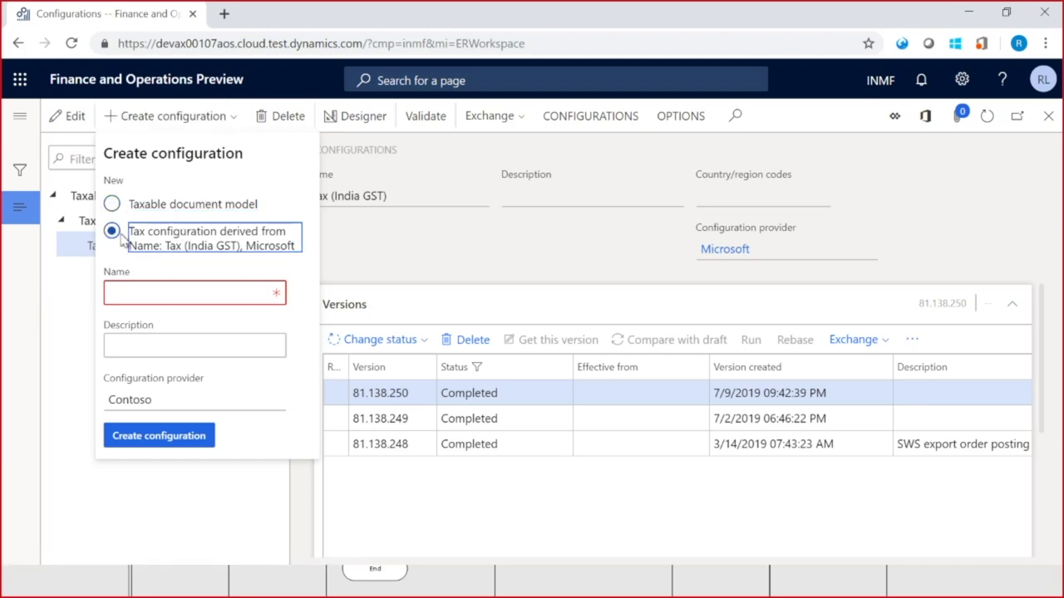
left_click(173, 294)
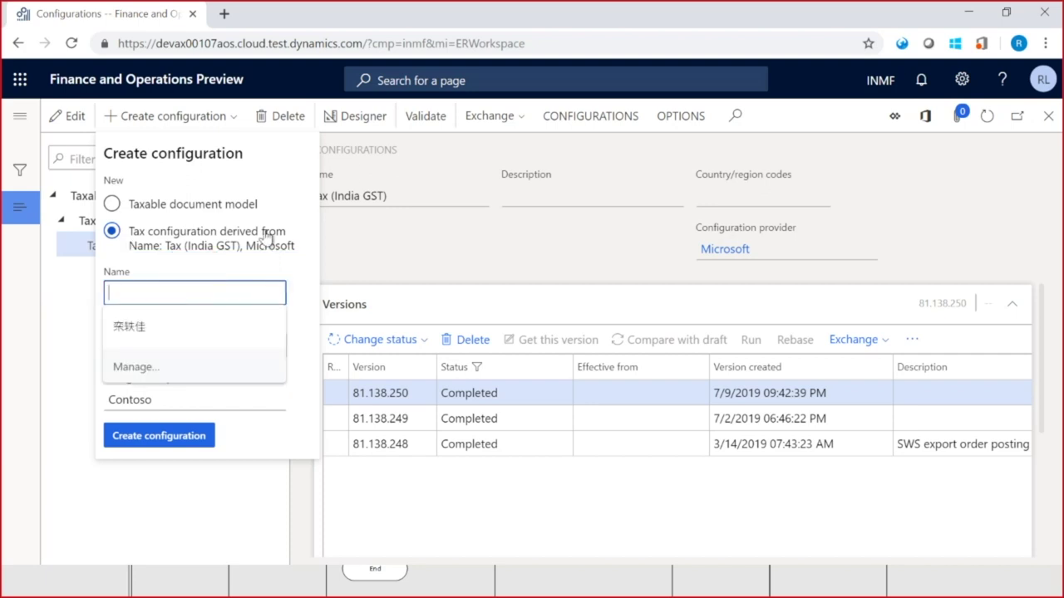
key("Escape")
key("Escape")
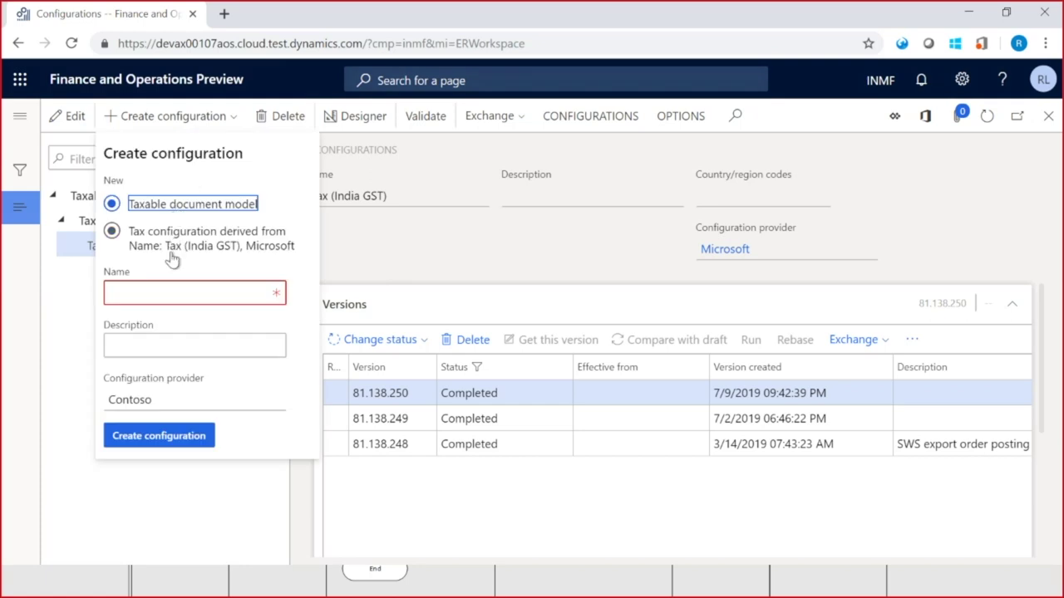
Create a tax configuration derived from Tax (India GST), with Tax (Contoso) as both its name and description
left_click(112, 233)
left_click(149, 294)
type("TA")
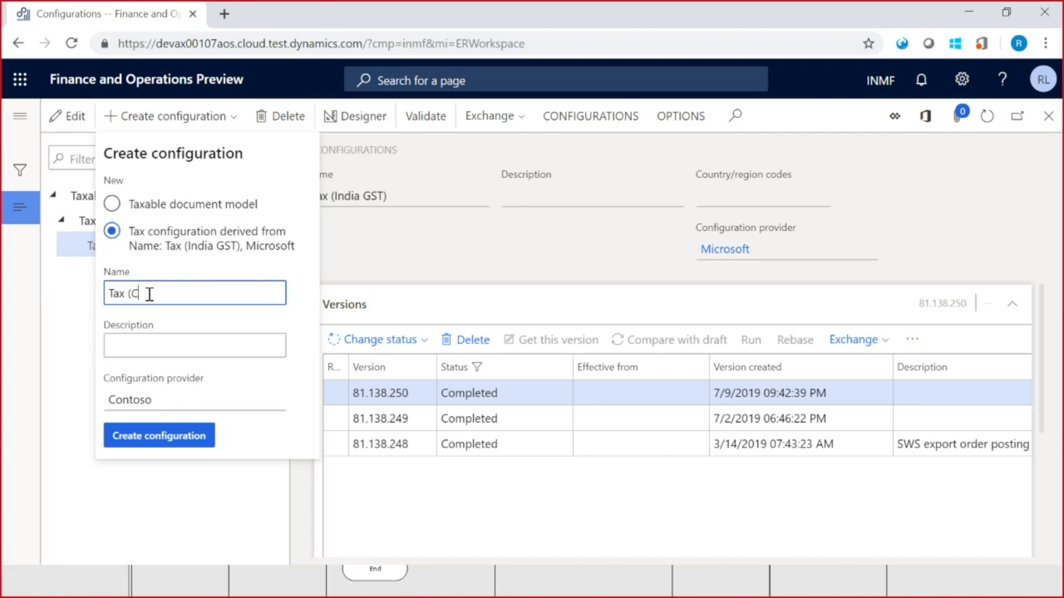
type("x (Contoso)")
left_click_drag(197, 291, 105, 290)
key("ctrl+c")
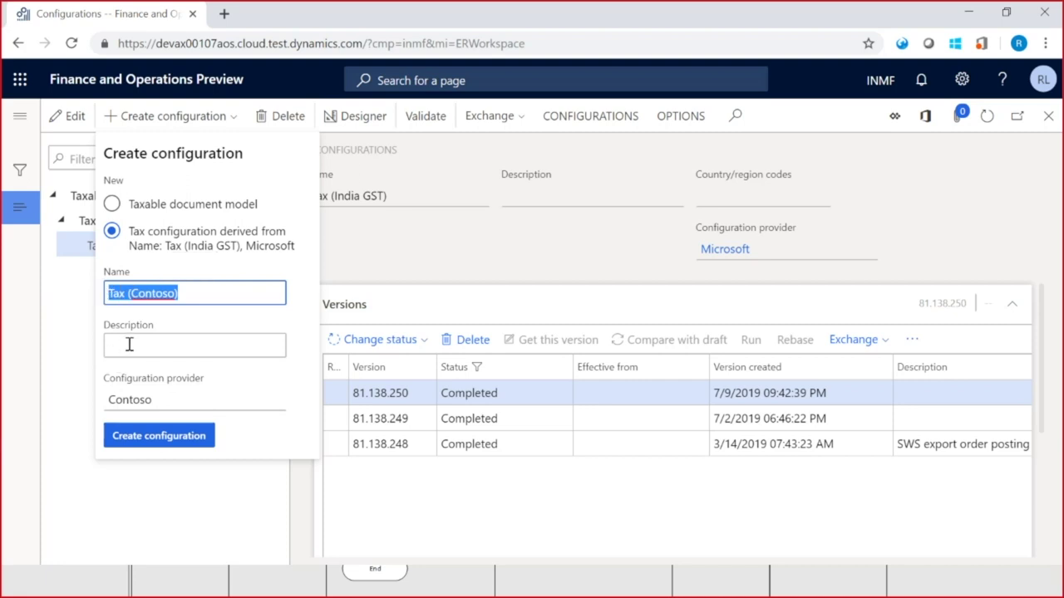
left_click(130, 346)
key("ctrl+v")
left_click(172, 440)
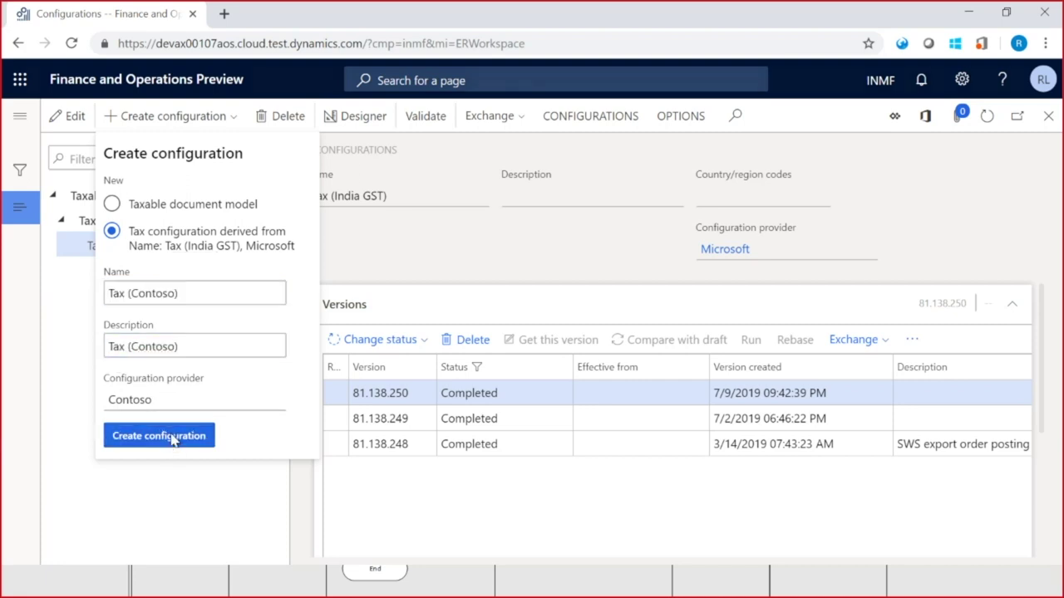